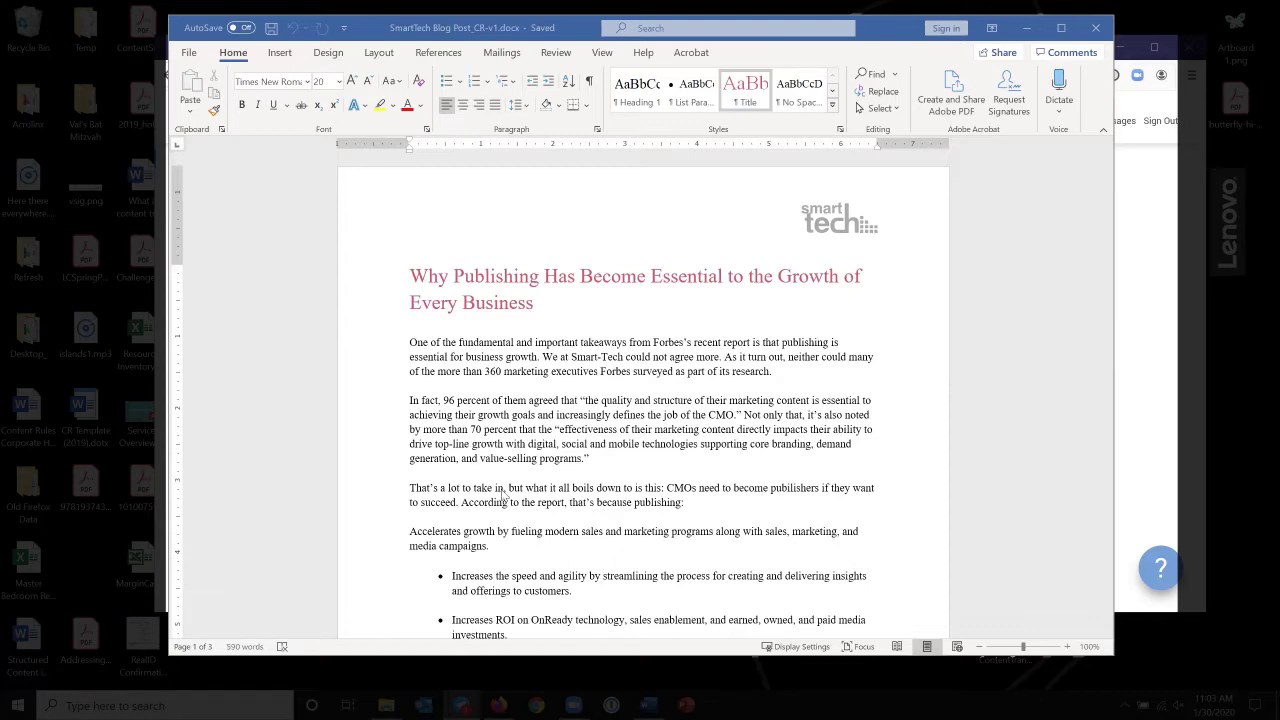
# Skim the blog post down to its last page and back up to the title
pyautogui.scroll(-5, 503, 470)
pyautogui.scroll(-16, 502, 468)
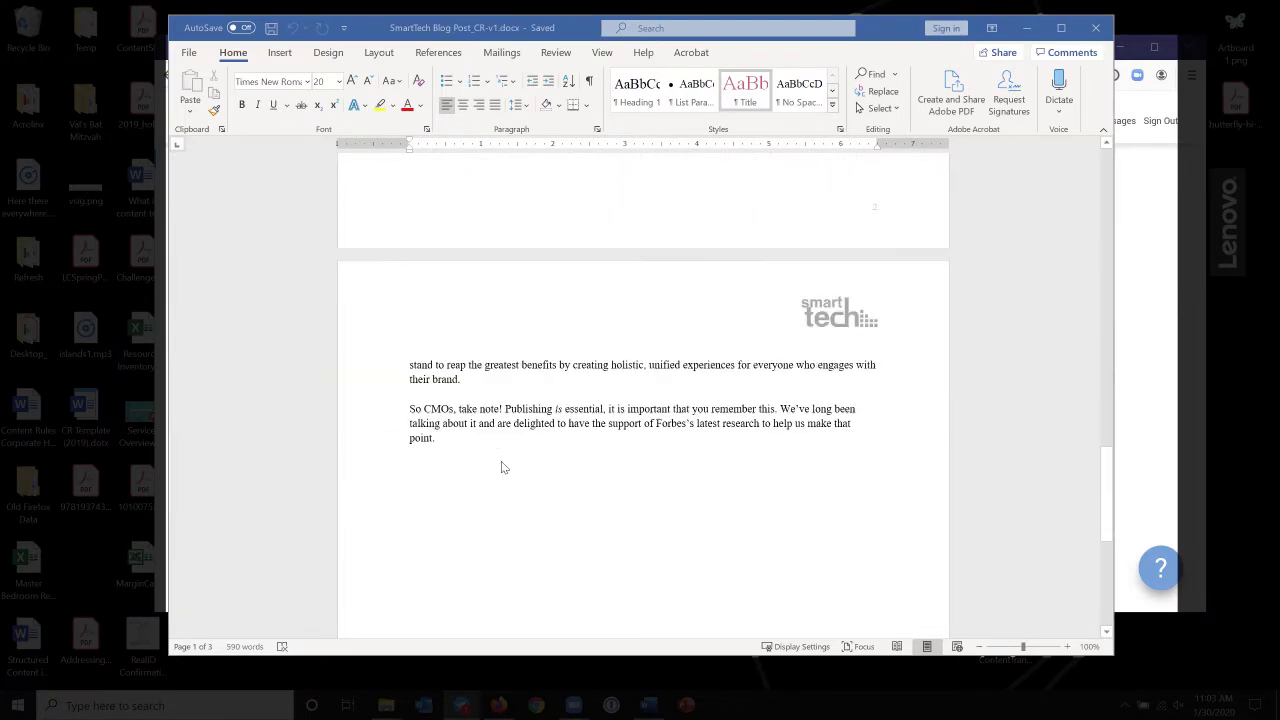
pyautogui.scroll(4, 503, 467)
pyautogui.scroll(5, 503, 467)
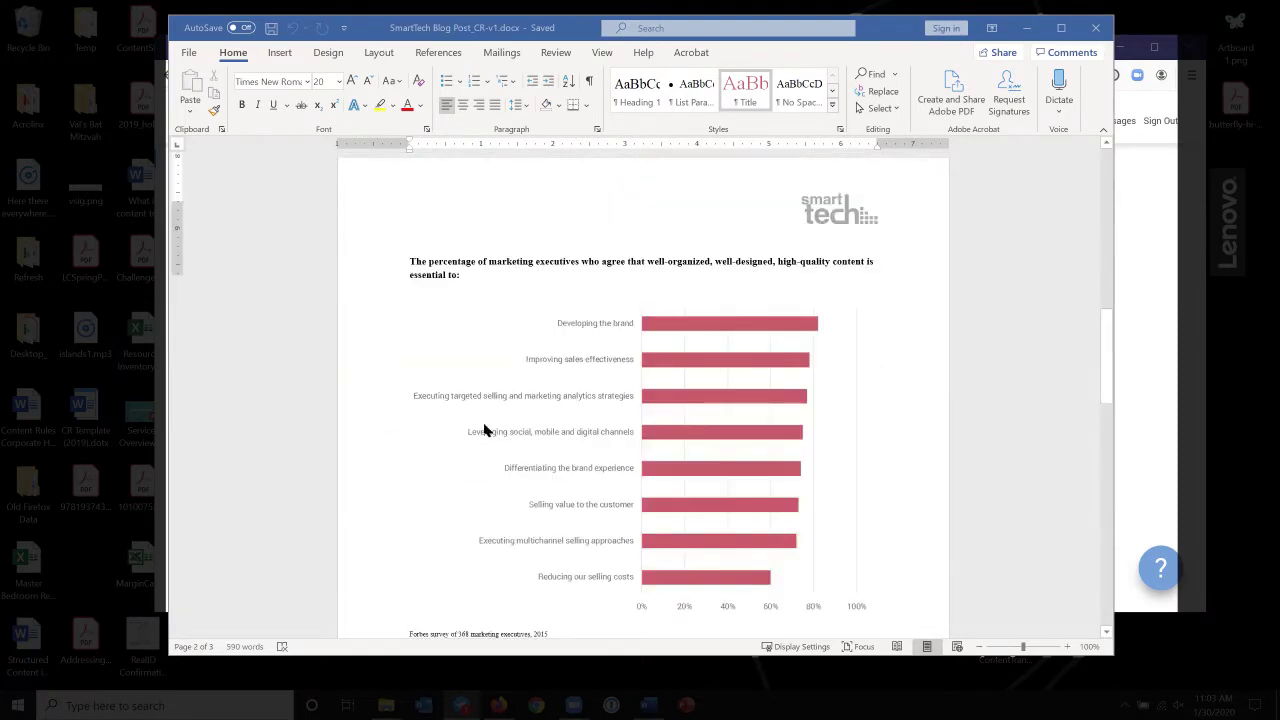
pyautogui.scroll(15, 484, 430)
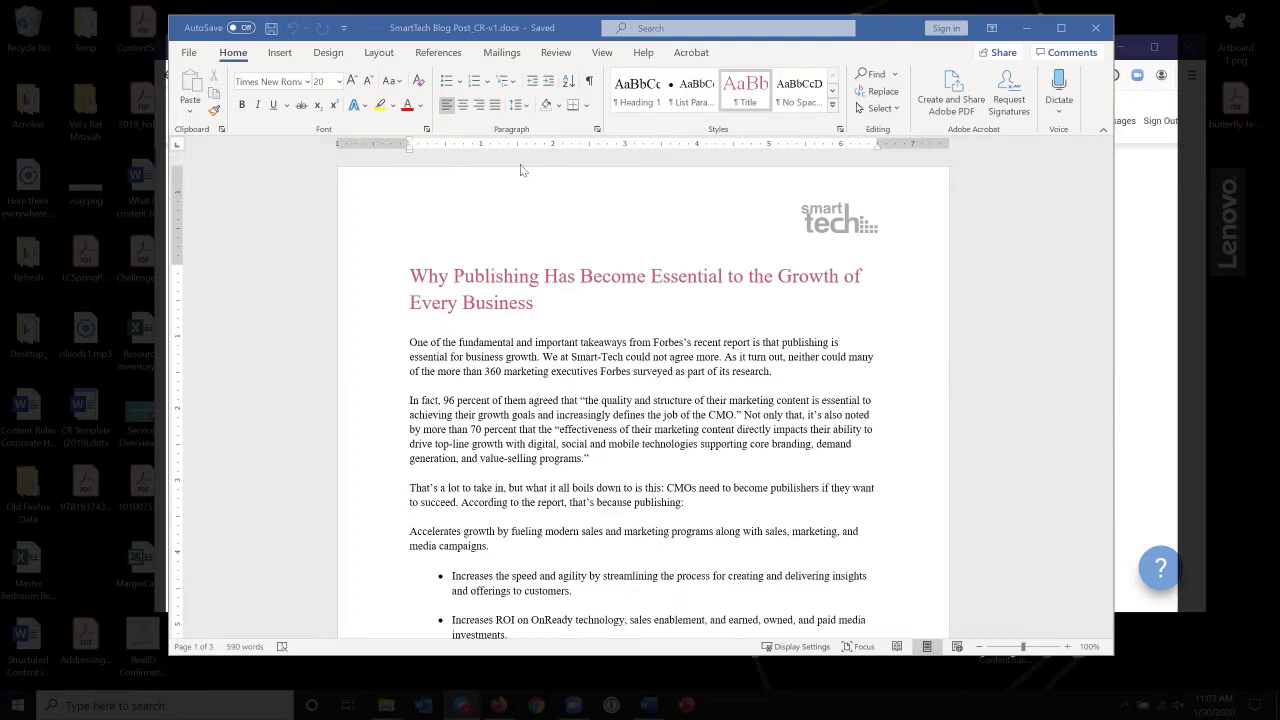
# Launch the Acrolinx sidebar from the Review ribbon to check the blog post
pyautogui.click(556, 53)
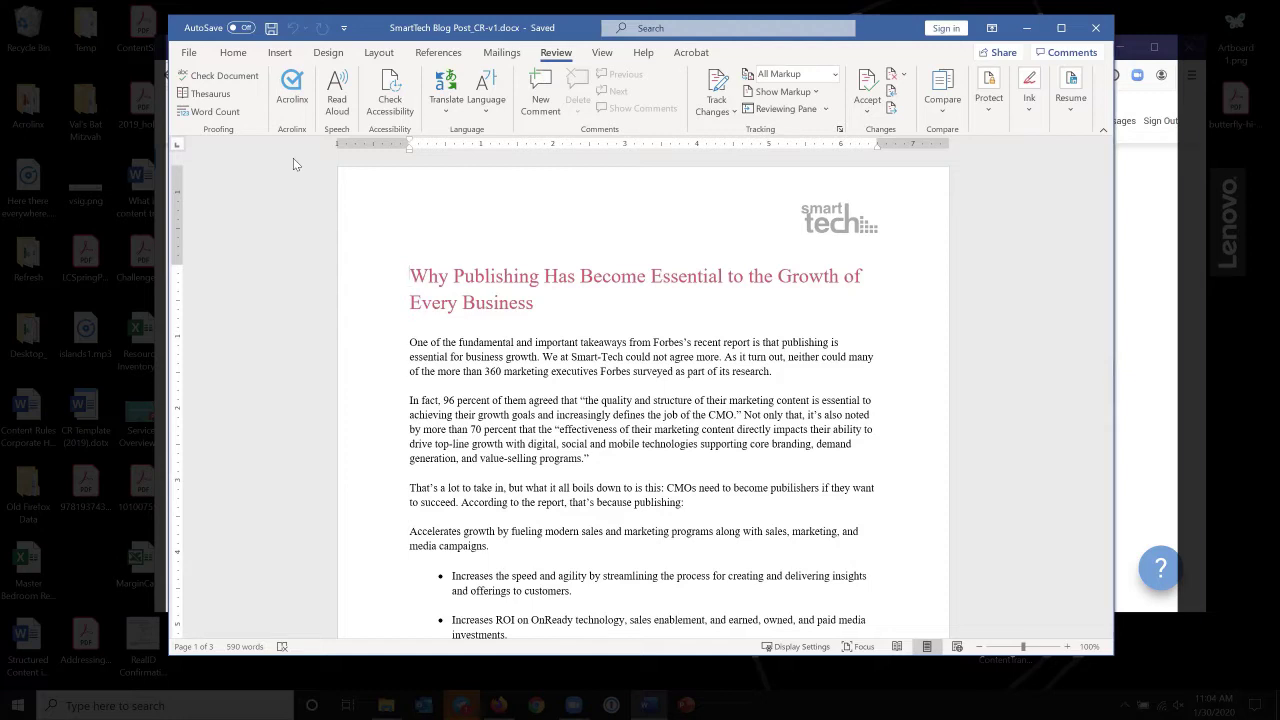
pyautogui.click(291, 97)
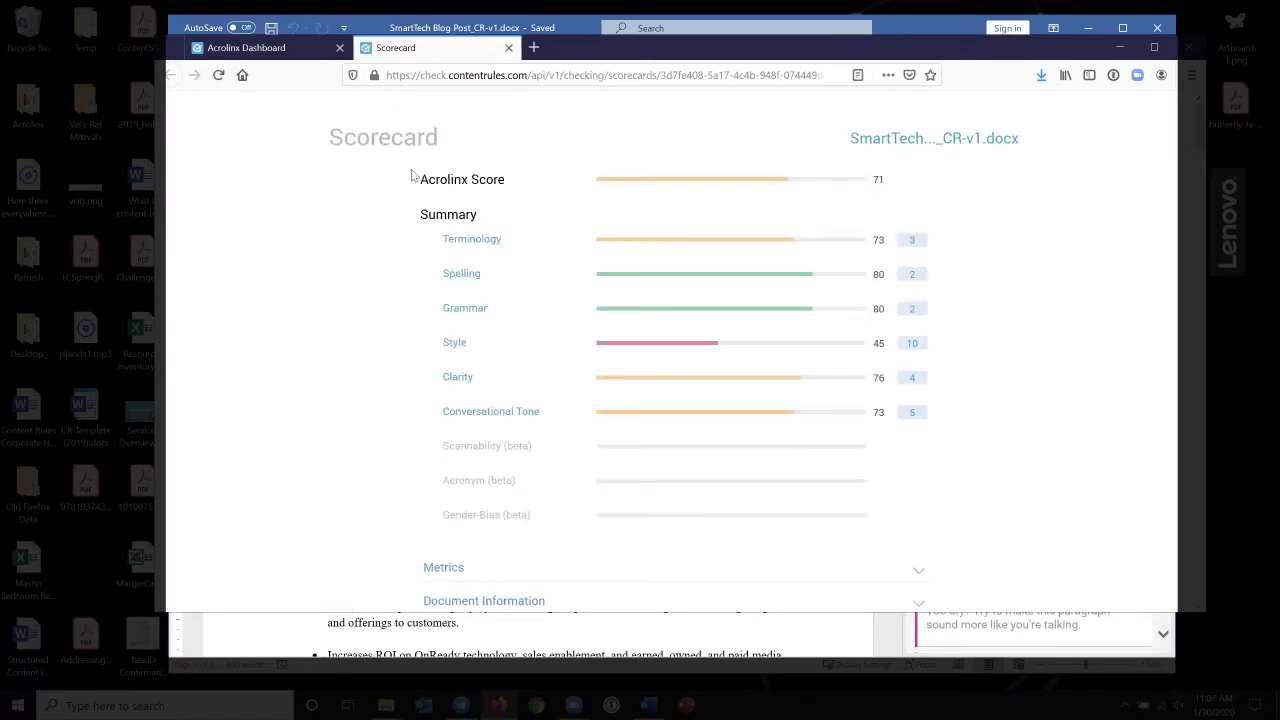
# Read the Scorecard summary badges and the terminology, spelling, grammar and style findings below them
pyautogui.moveTo(829, 257)
pyautogui.moveTo(913, 240)
pyautogui.moveTo(912, 280)
pyautogui.moveTo(914, 317)
pyautogui.scroll(-3, 272, 267)
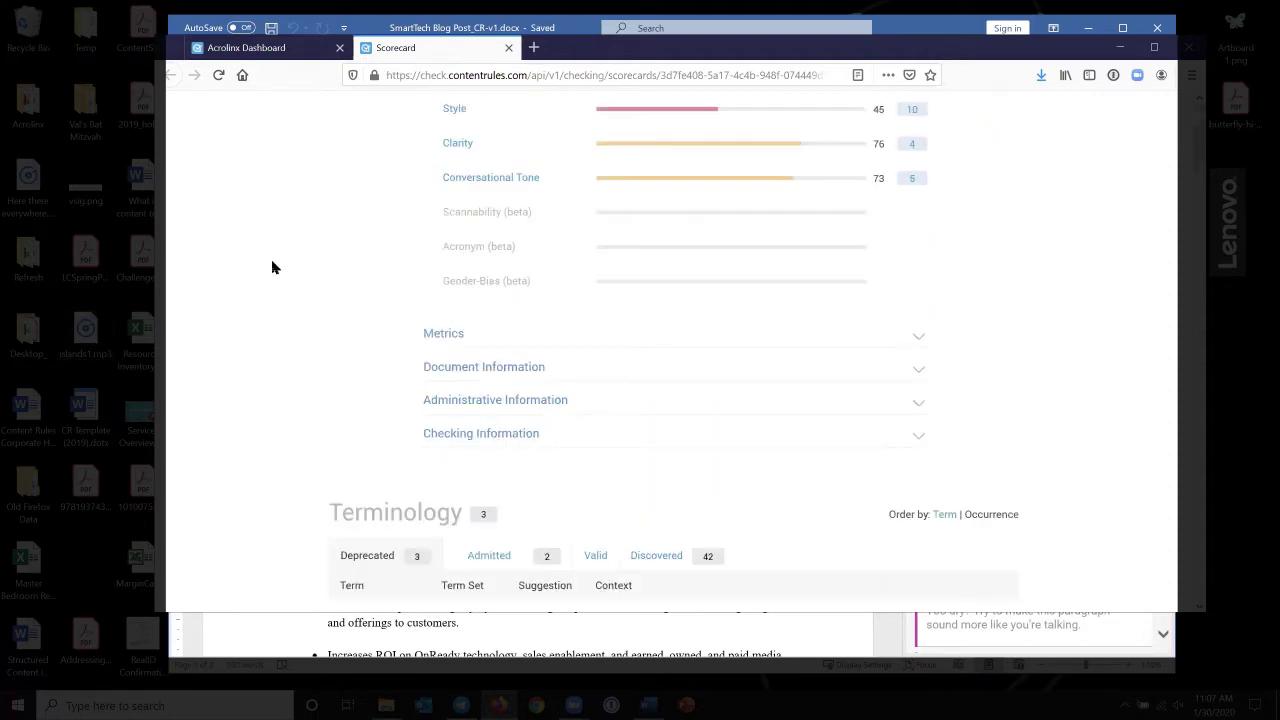
pyautogui.scroll(-3, 272, 267)
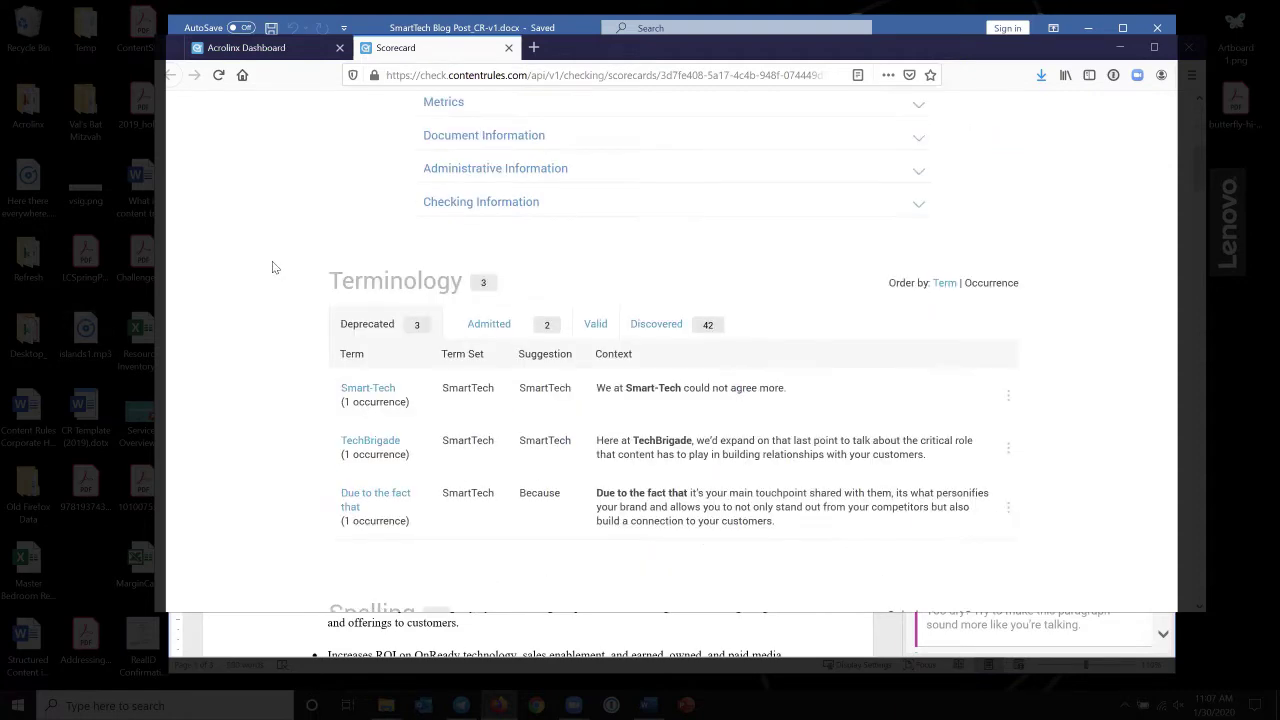
pyautogui.scroll(-4, 272, 267)
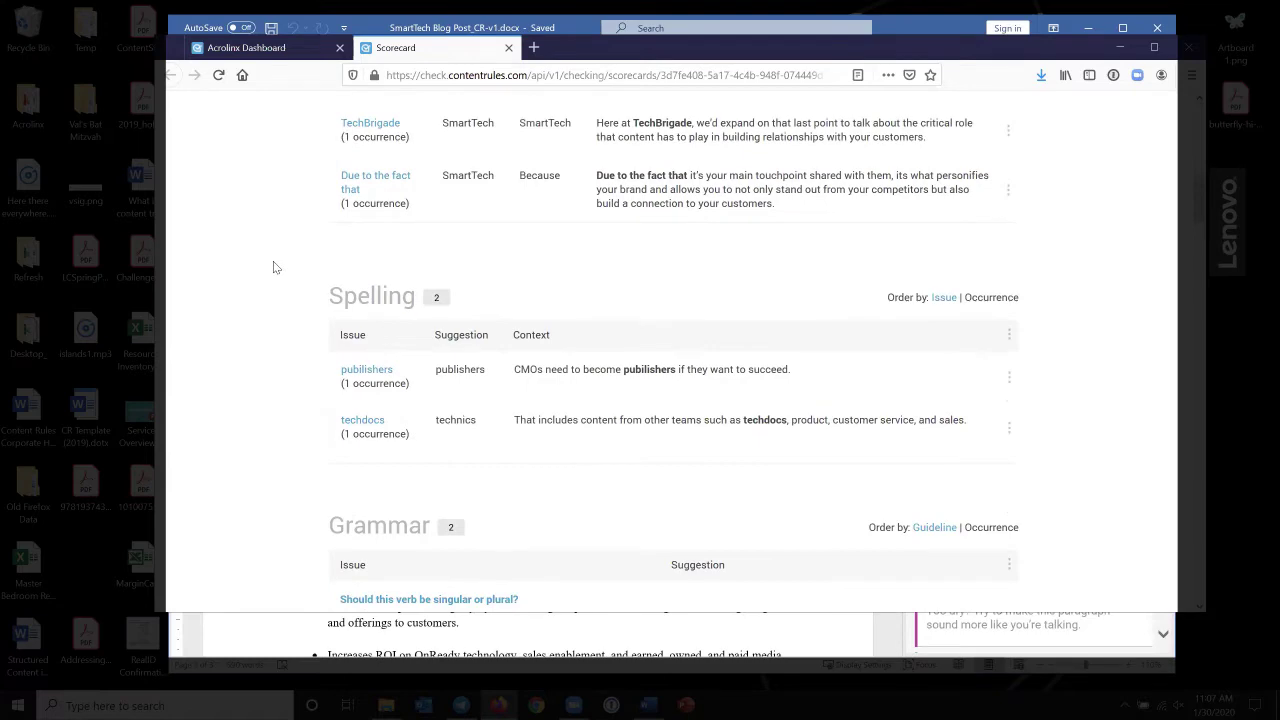
pyautogui.scroll(-4, 273, 267)
pyautogui.scroll(-1, 276, 267)
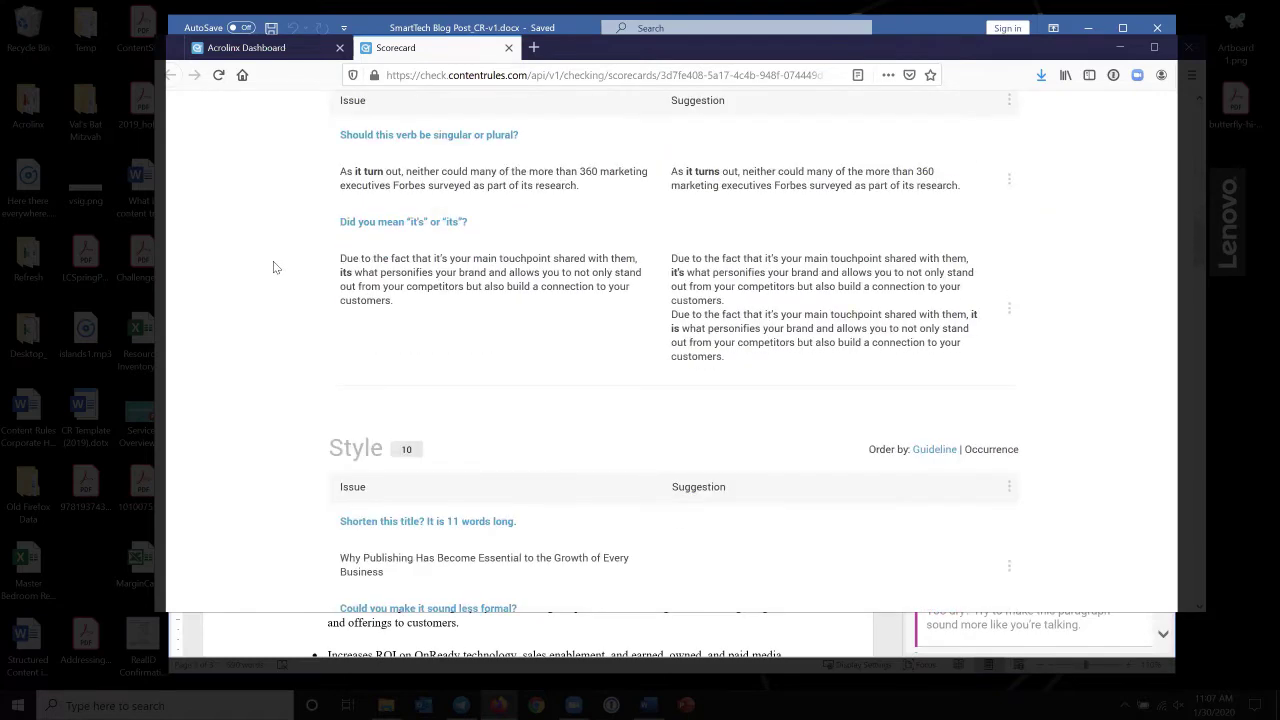
pyautogui.scroll(-3, 273, 267)
pyautogui.scroll(-2, 273, 267)
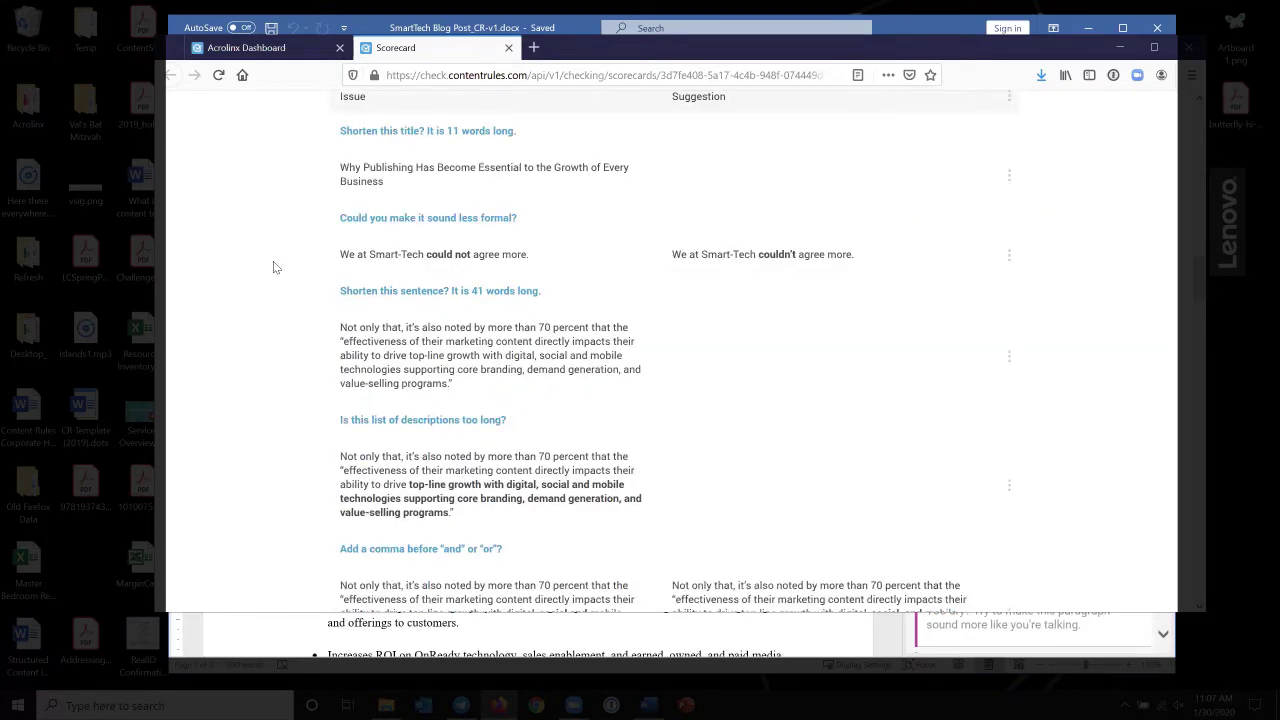
pyautogui.scroll(-1, 275, 267)
pyautogui.scroll(-2, 273, 261)
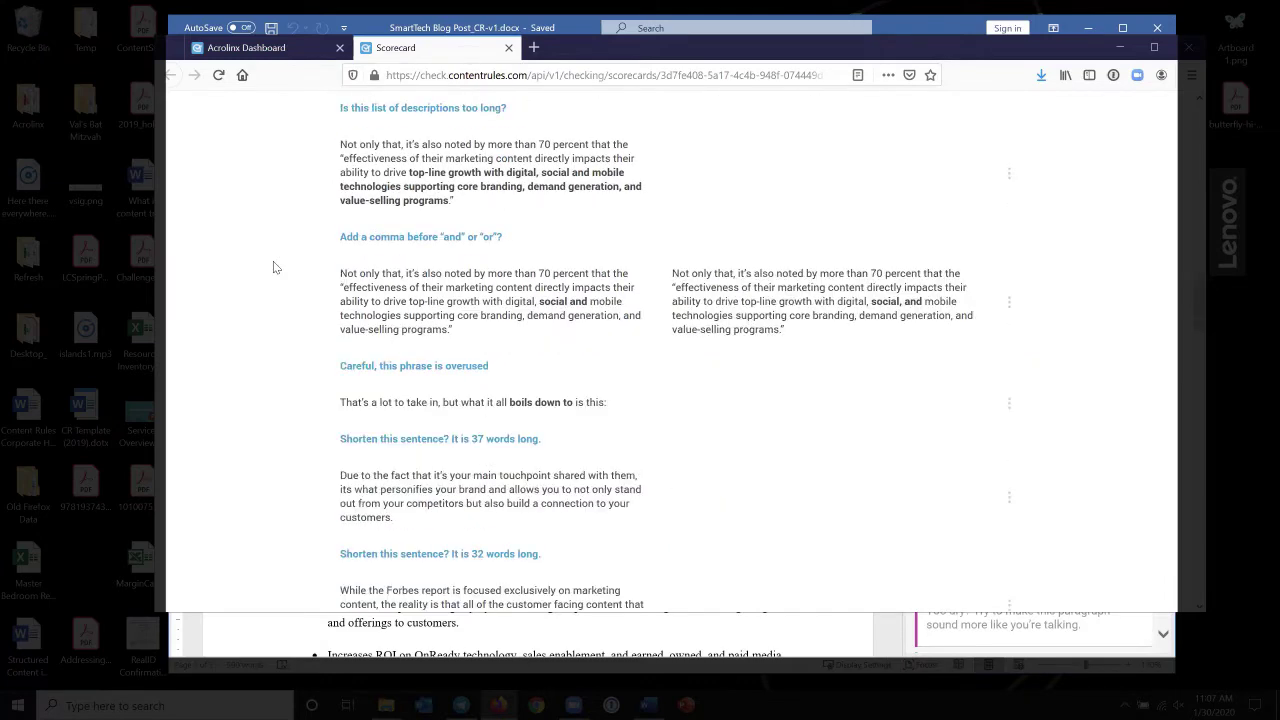
# Scroll back through the Scorecard, then switch to the blog post in Word
pyautogui.scroll(3, 276, 263)
pyautogui.scroll(3, 278, 268)
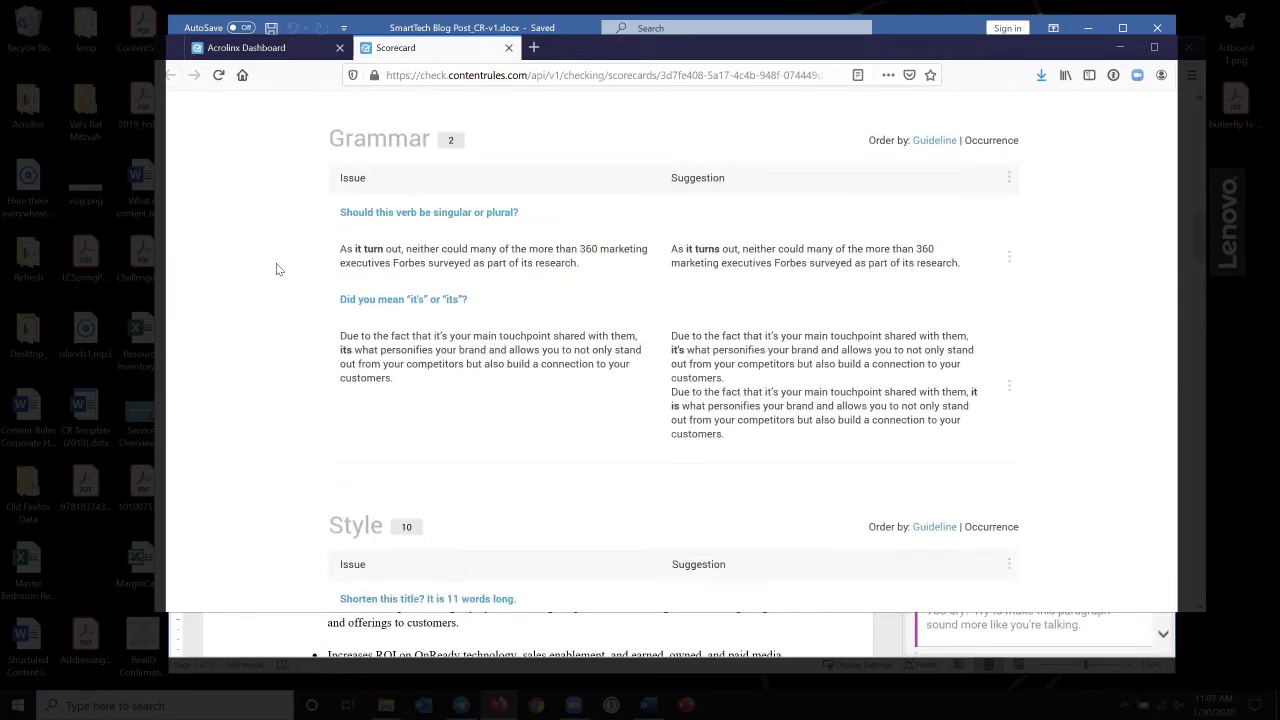
pyautogui.scroll(10, 280, 267)
pyautogui.scroll(2, 282, 268)
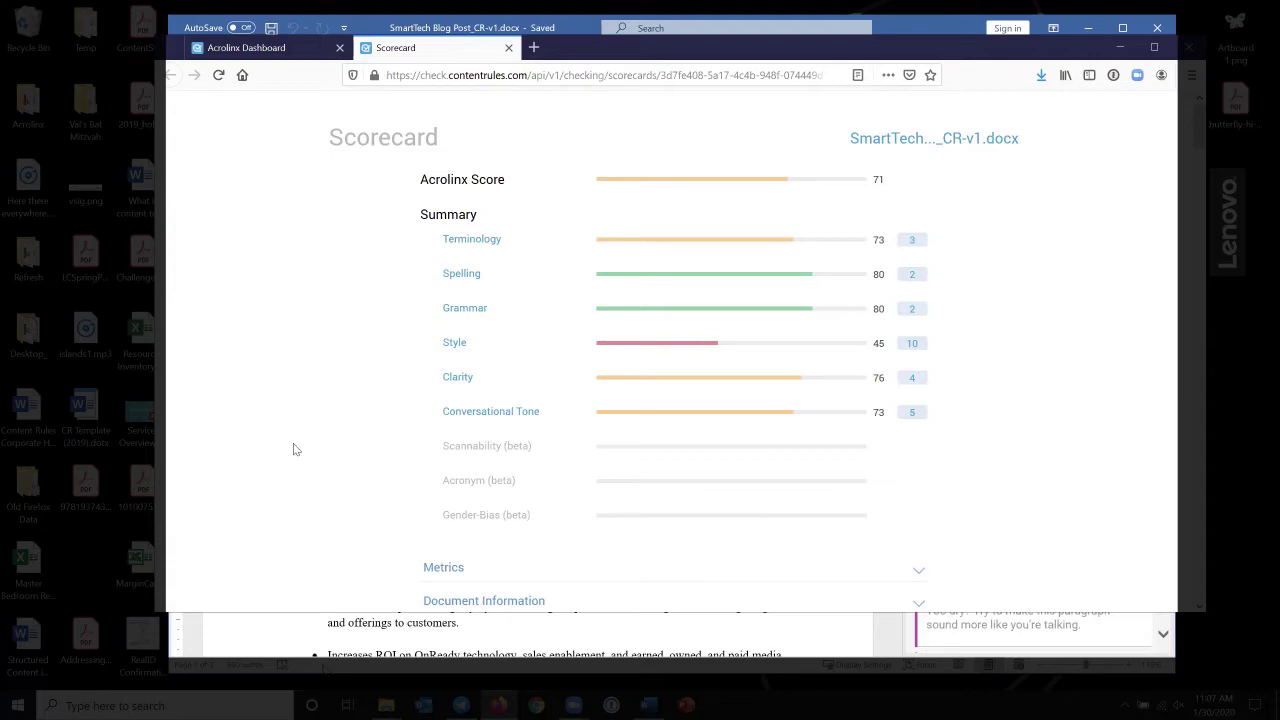
pyautogui.scroll(-5, 295, 445)
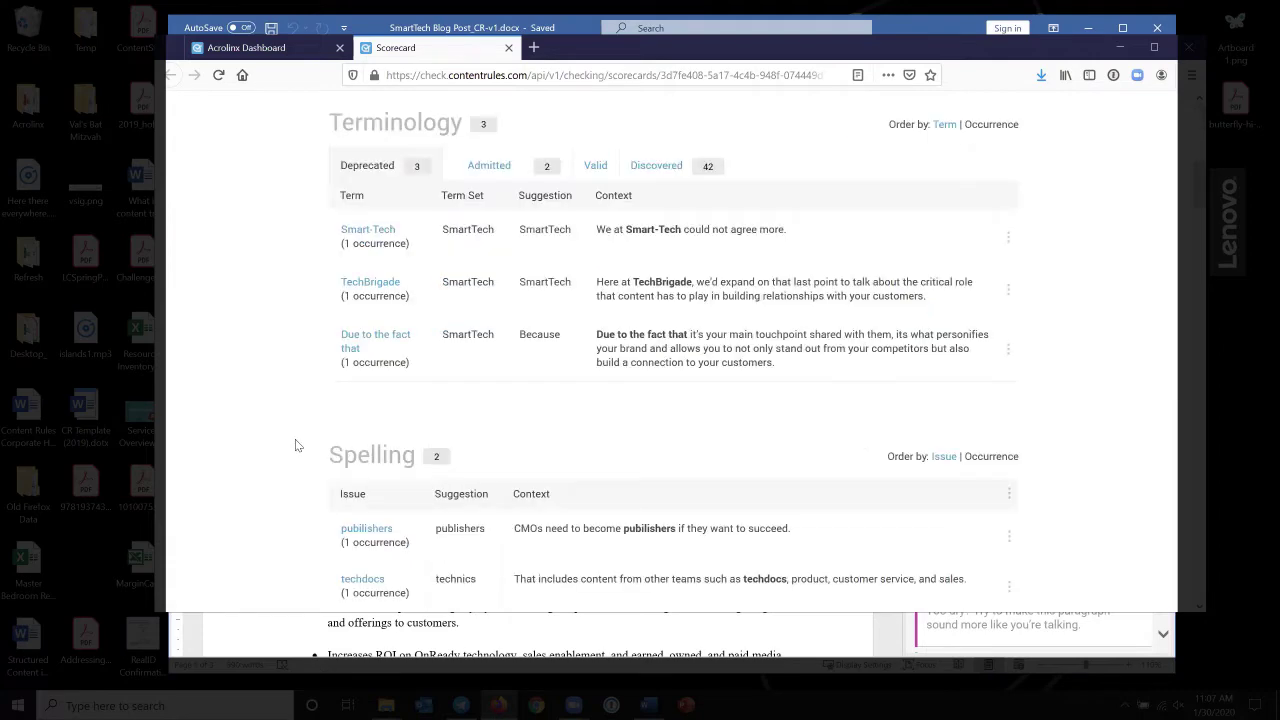
pyautogui.scroll(-10, 295, 445)
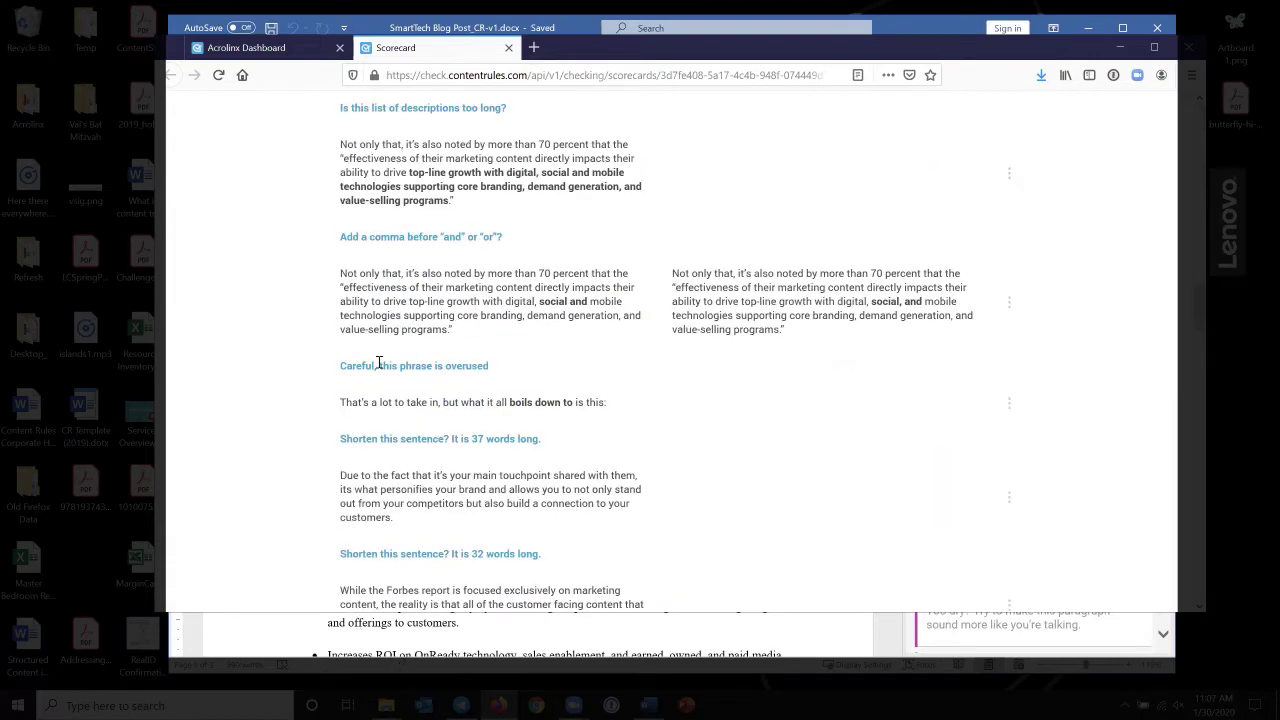
pyautogui.hotkey('alt', 'Tab')
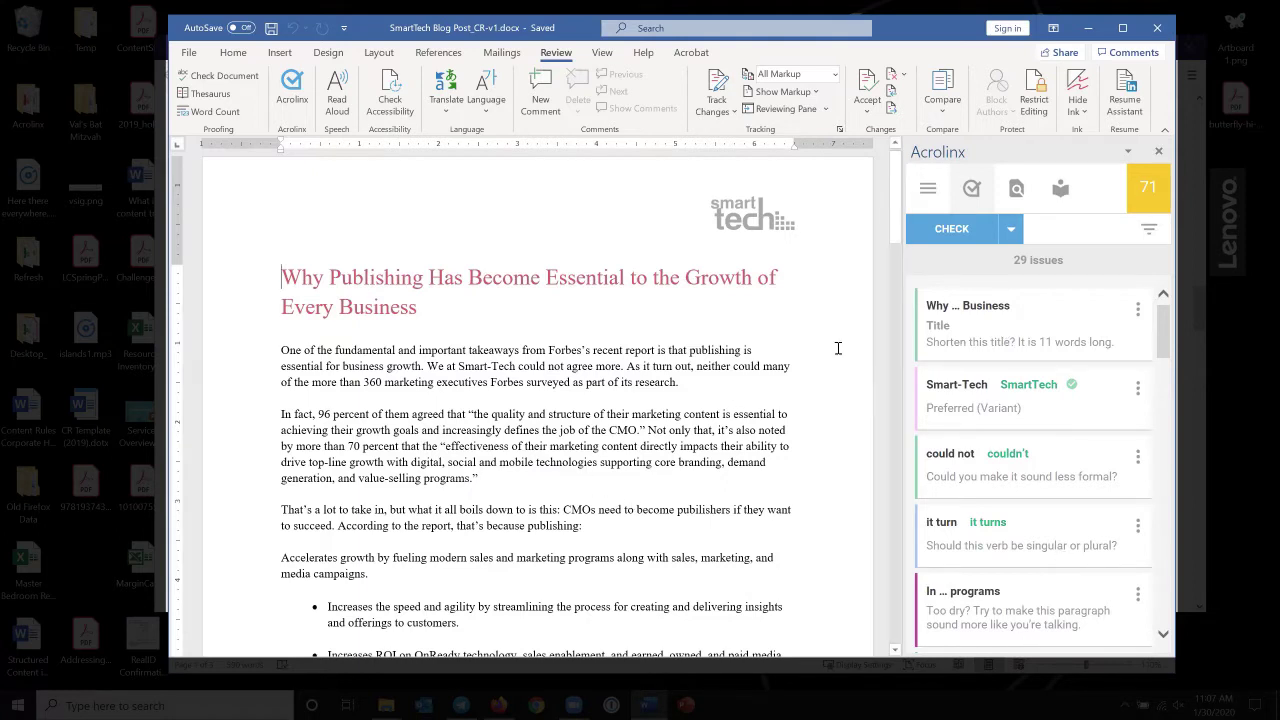
# Filter the Acrolinx issue list to hide only Deprecated Terms issues
pyautogui.click(1147, 236)
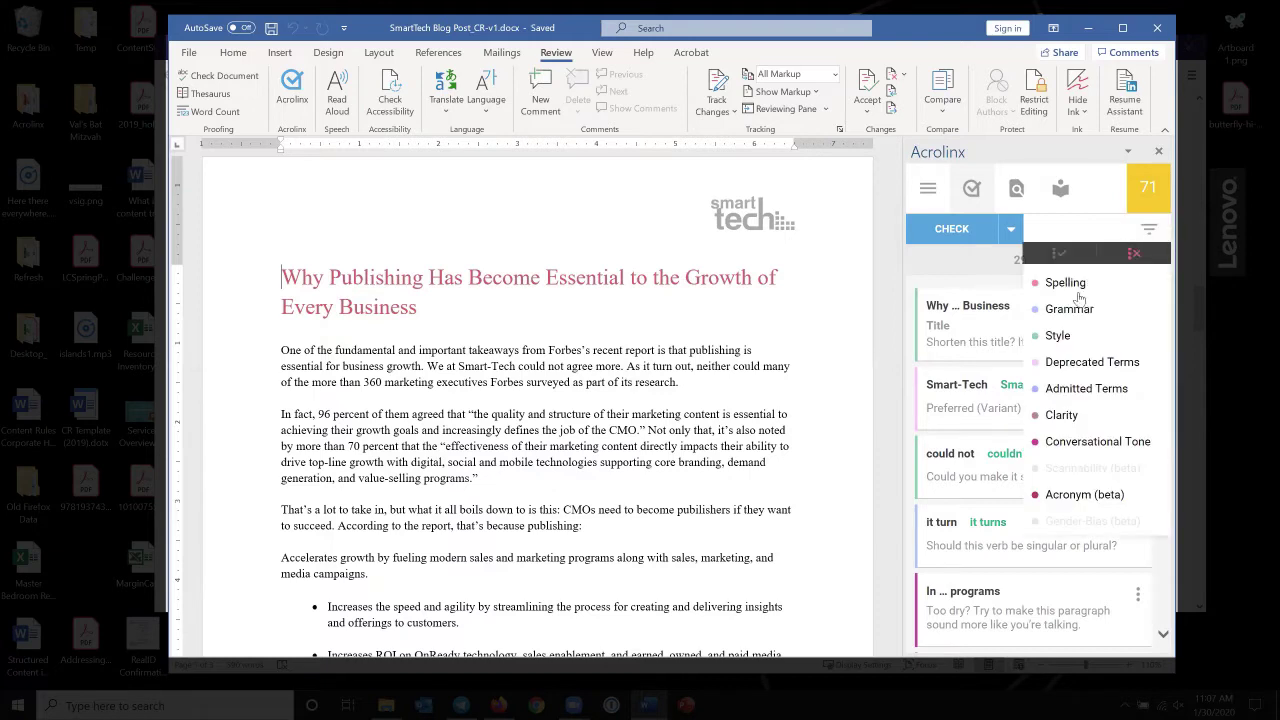
pyautogui.click(1075, 362)
pyautogui.click(1078, 392)
pyautogui.click(1055, 415)
pyautogui.click(1065, 447)
pyautogui.click(1068, 497)
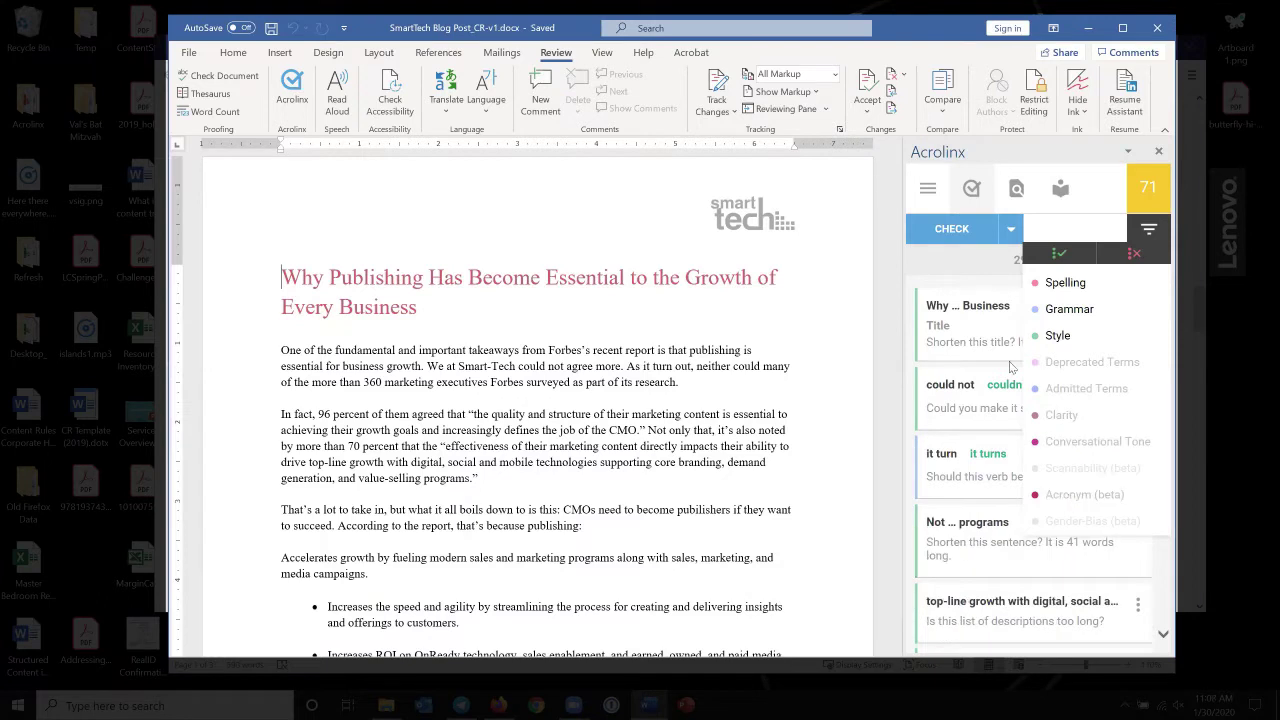
pyautogui.click(1058, 254)
pyautogui.click(1060, 375)
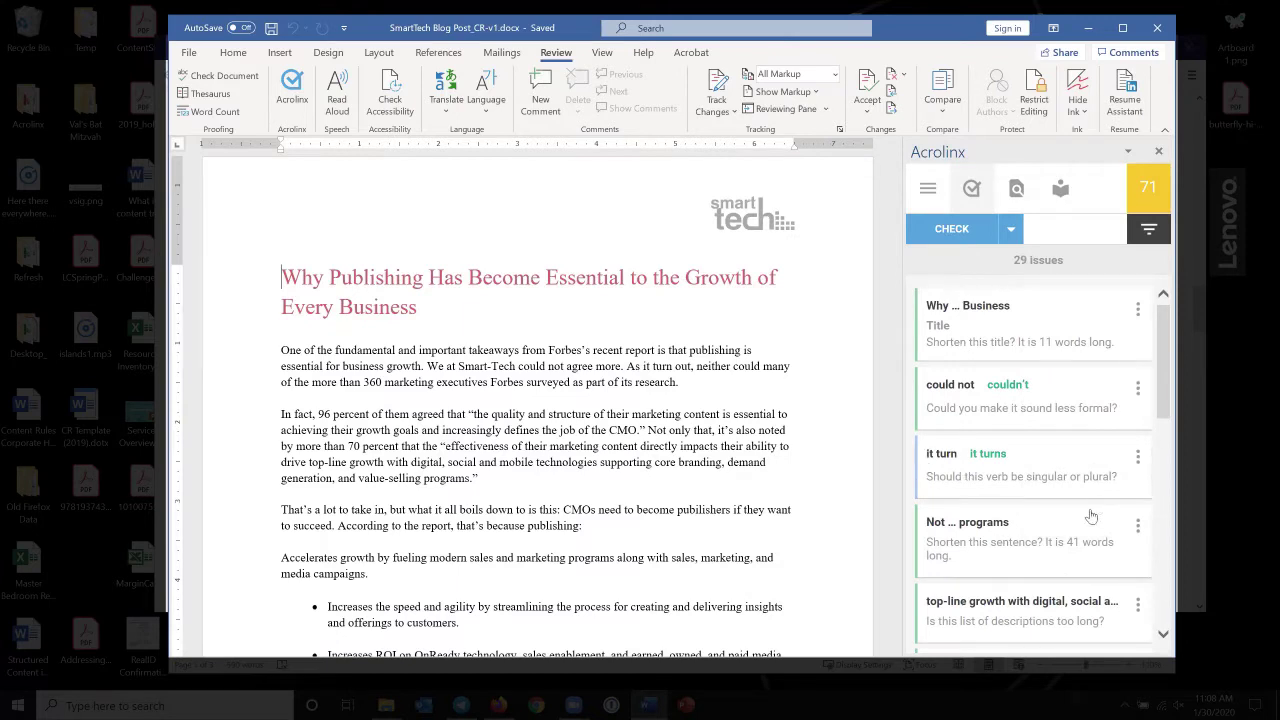
# Expand the long-title issue to read why the 11-word title should be shortened
pyautogui.scroll(-1, 1168, 341)
pyautogui.scroll(-1, 1157, 326)
pyautogui.scroll(1, 1100, 335)
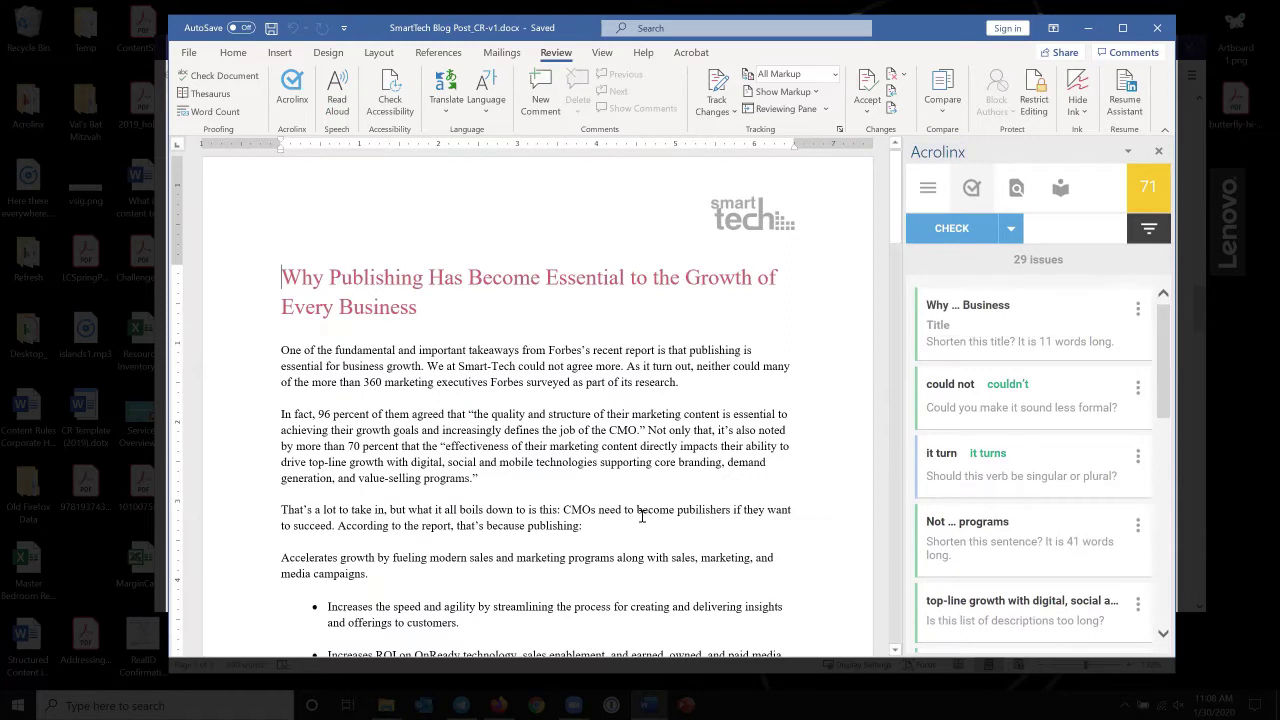
pyautogui.click(1024, 334)
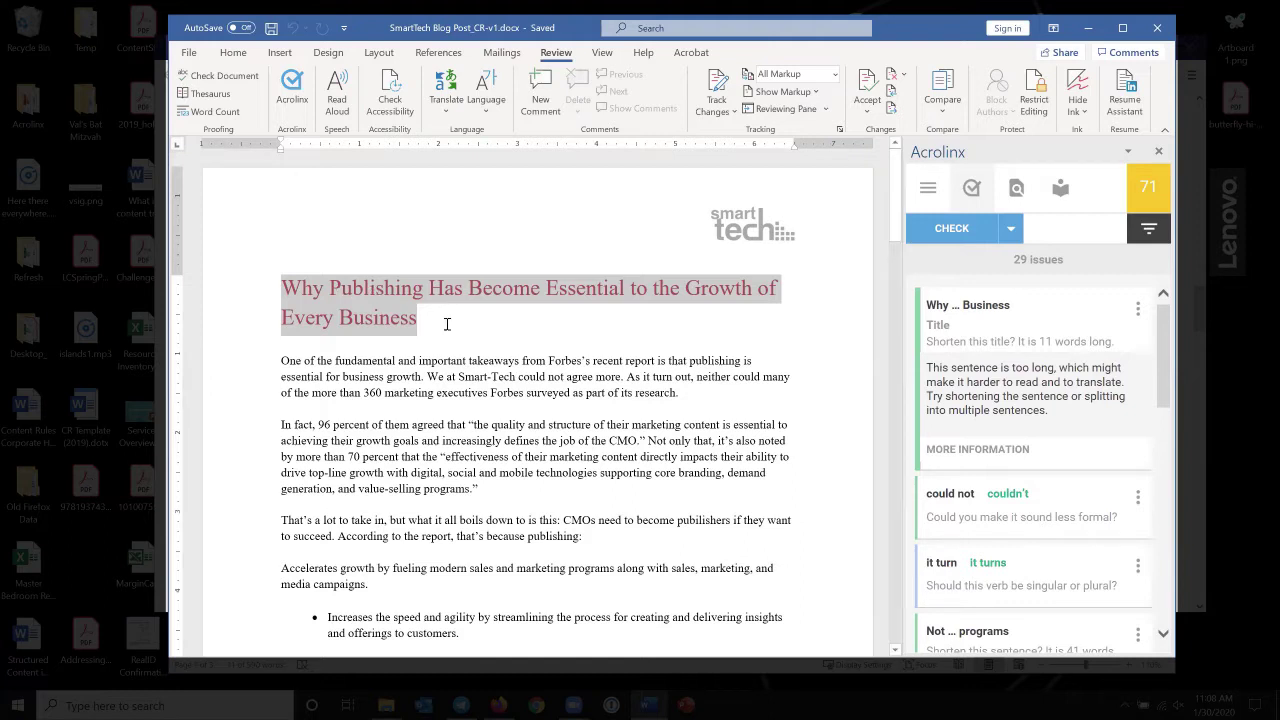
# Replace 'Has Become' with 'is' in the blog title
pyautogui.click(420, 316)
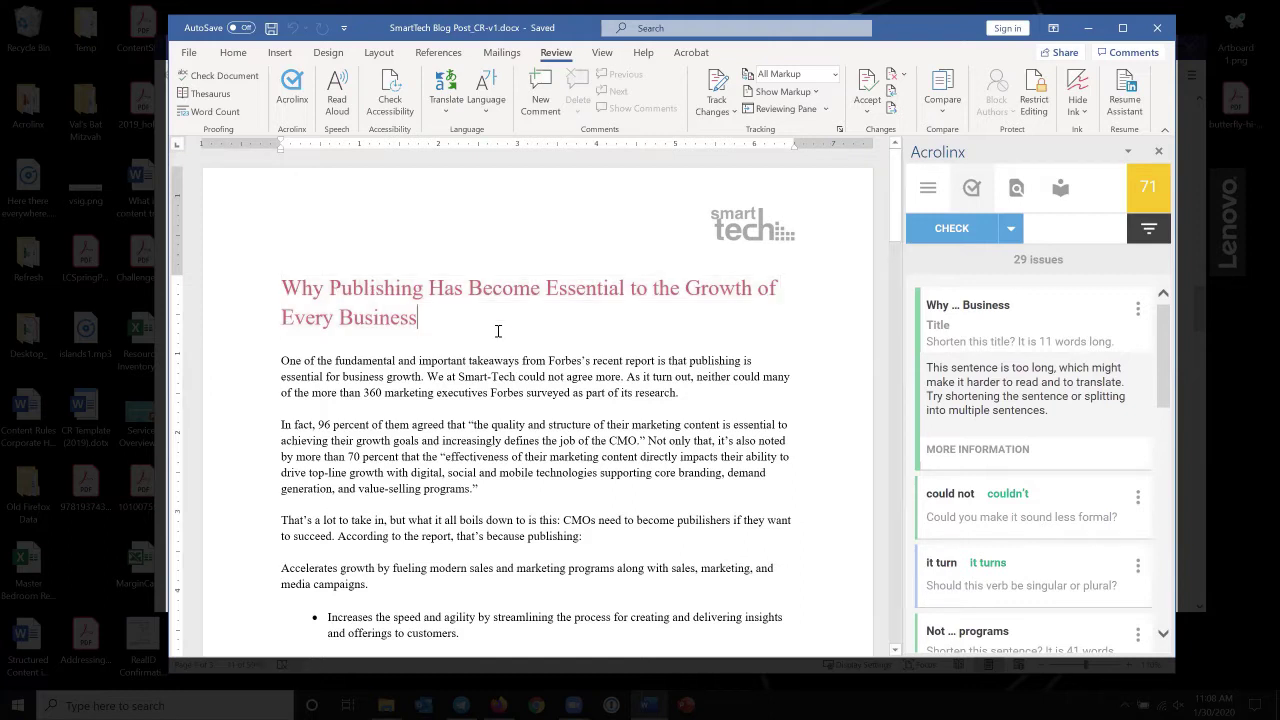
pyautogui.click(461, 286)
pyautogui.doubleClick(452, 287)
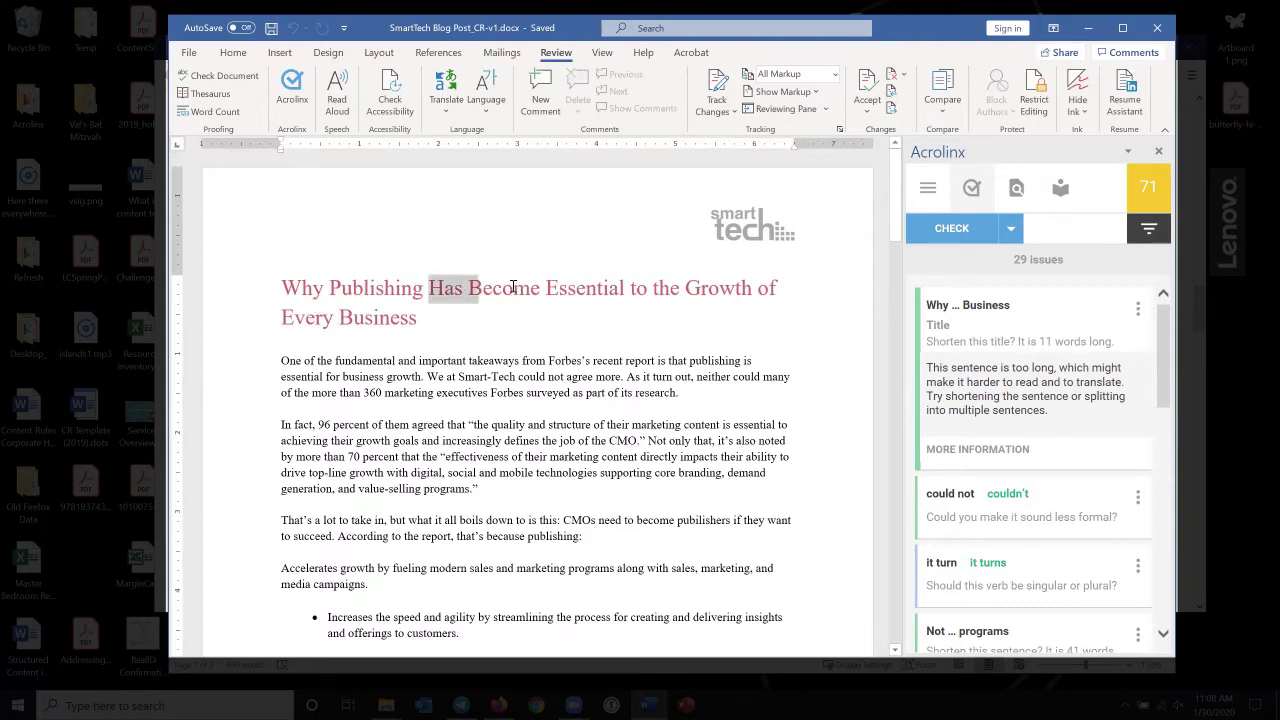
pyautogui.moveTo(513, 287); pyautogui.dragTo(531, 287)
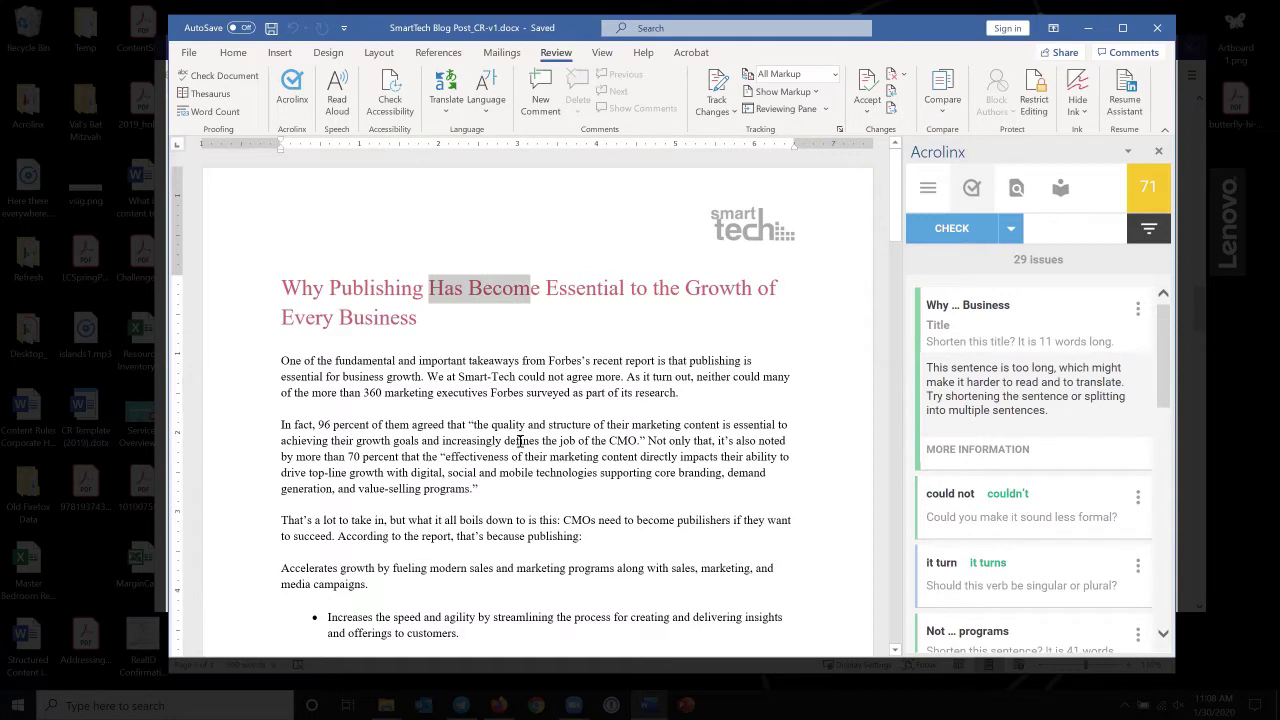
pyautogui.hotkey('shift', 'Right')
pyautogui.press('BackSpace')
pyautogui.write('is')
# Delete 'Why' from the start of the title and show the title issue's ignore options
pyautogui.press('Home')
pyautogui.hotkey('ctrl', 'shift', 'Right')
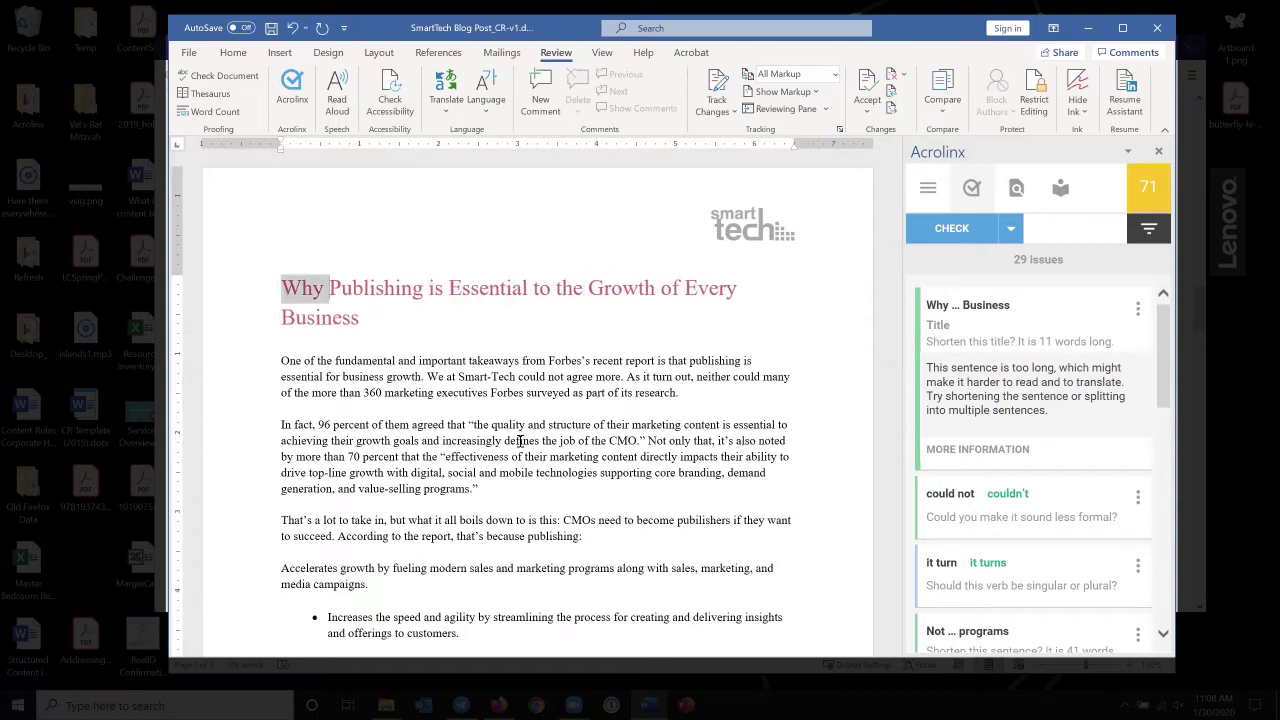
pyautogui.press('BackSpace')
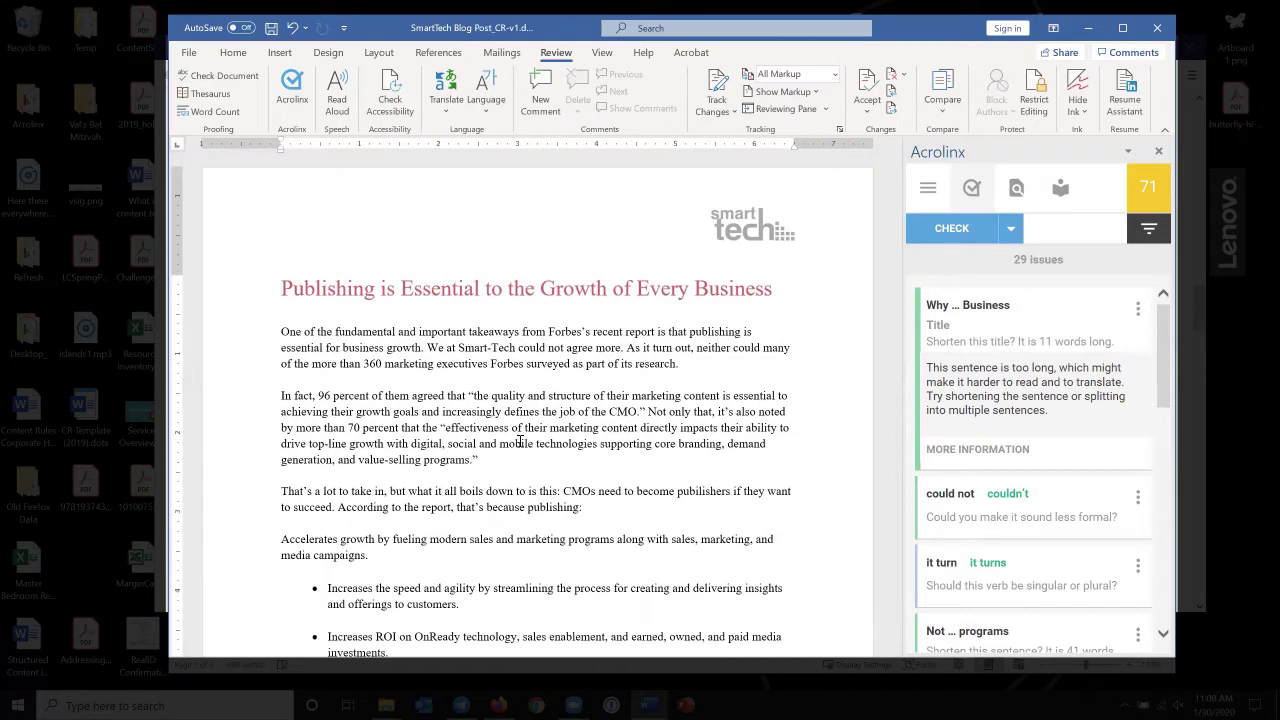
pyautogui.click(1137, 310)
# Accept the Acrolinx suggestion changing 'could not' to 'couldn't' in the first paragraph
pyautogui.scroll(-3, 1092, 515)
pyautogui.scroll(-1, 1090, 499)
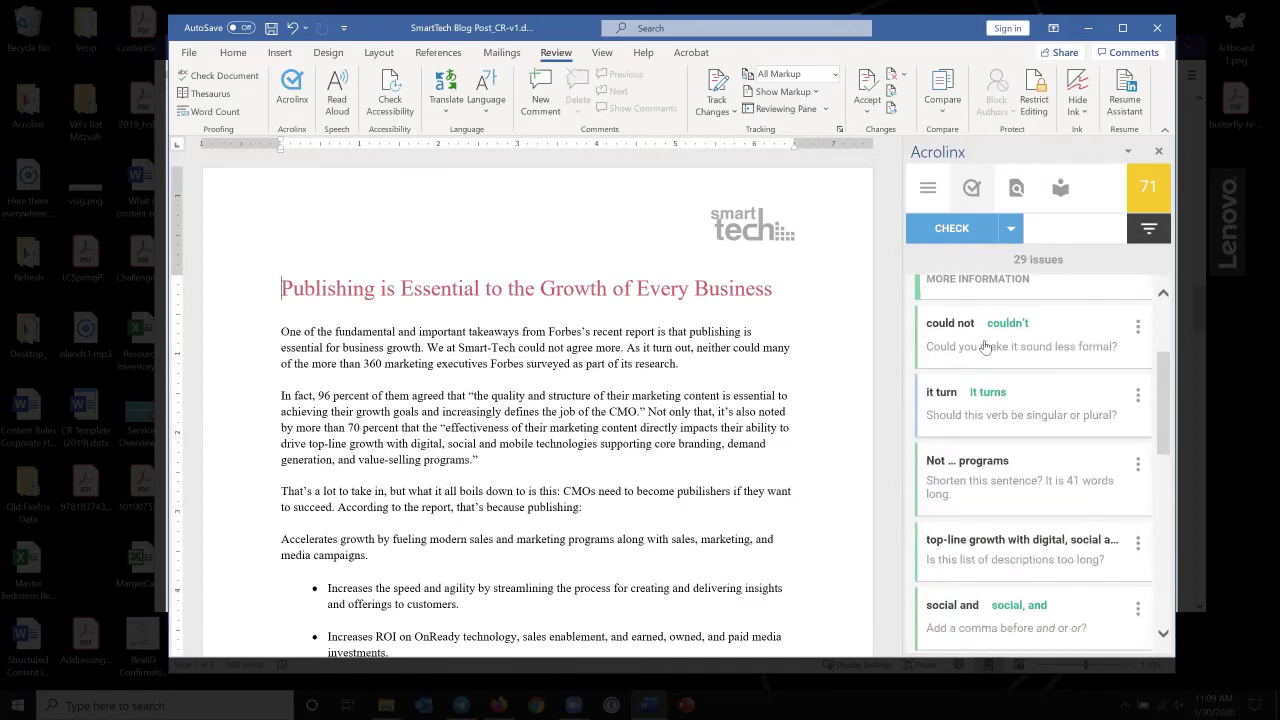
pyautogui.click(1007, 325)
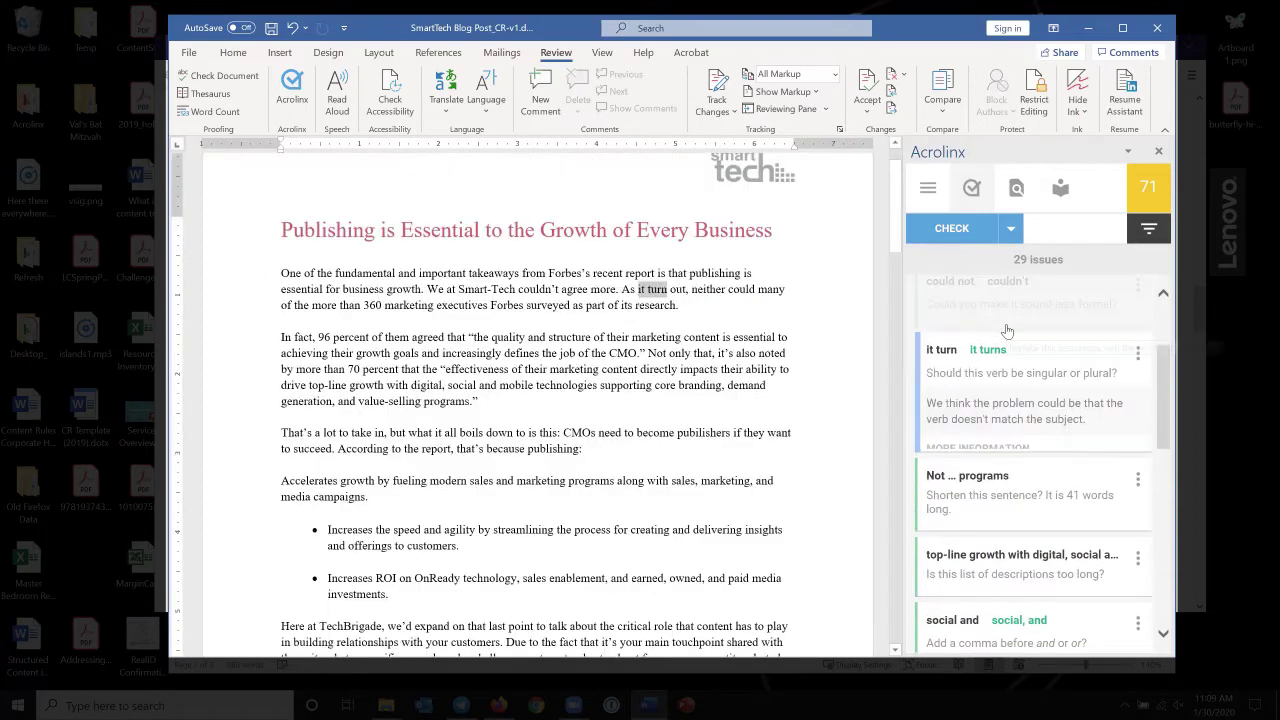
pyautogui.scroll(1, 990, 338)
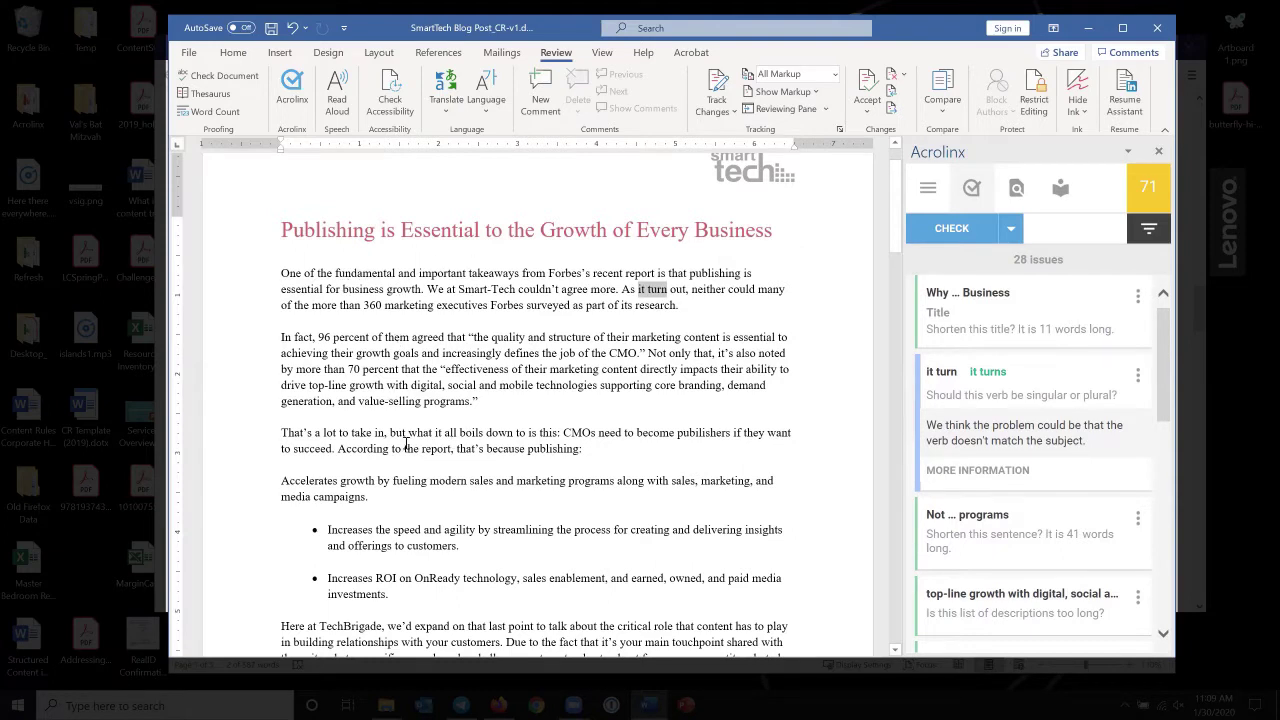
pyautogui.scroll(-1, 406, 446)
pyautogui.scroll(-1, 406, 446)
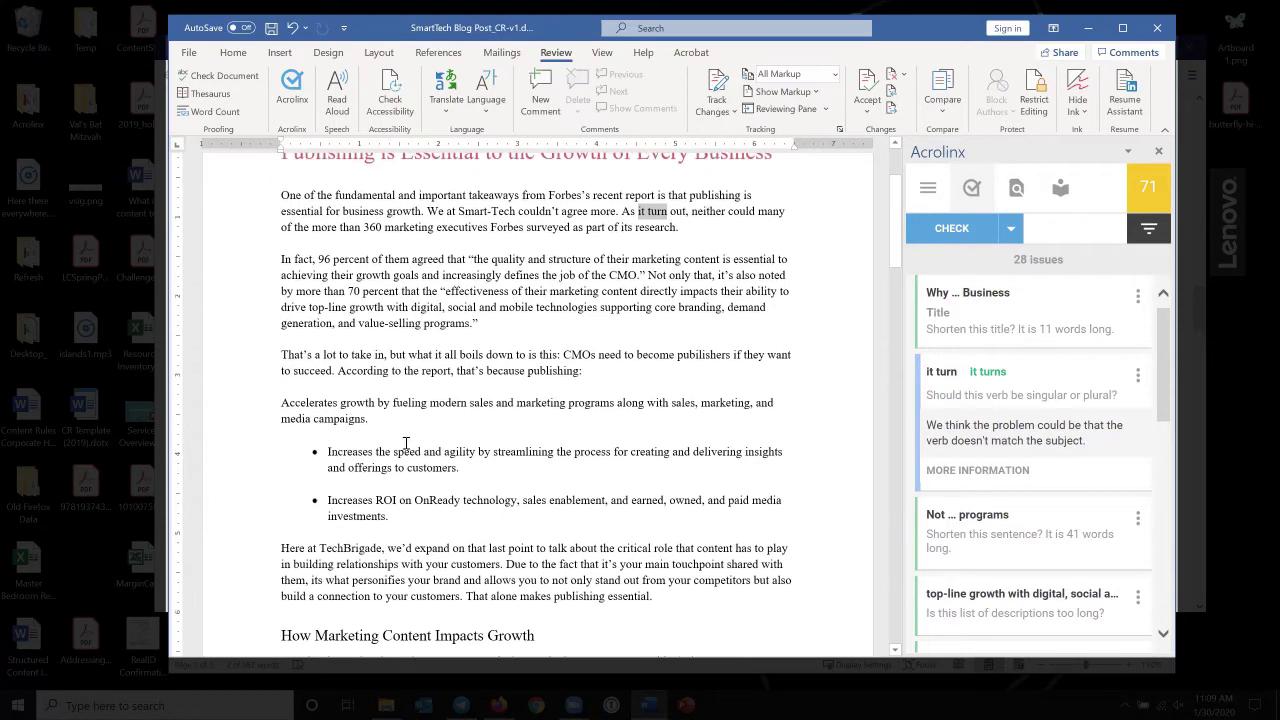
pyautogui.scroll(-1, 406, 444)
pyautogui.scroll(-3, 406, 444)
pyautogui.scroll(6, 406, 446)
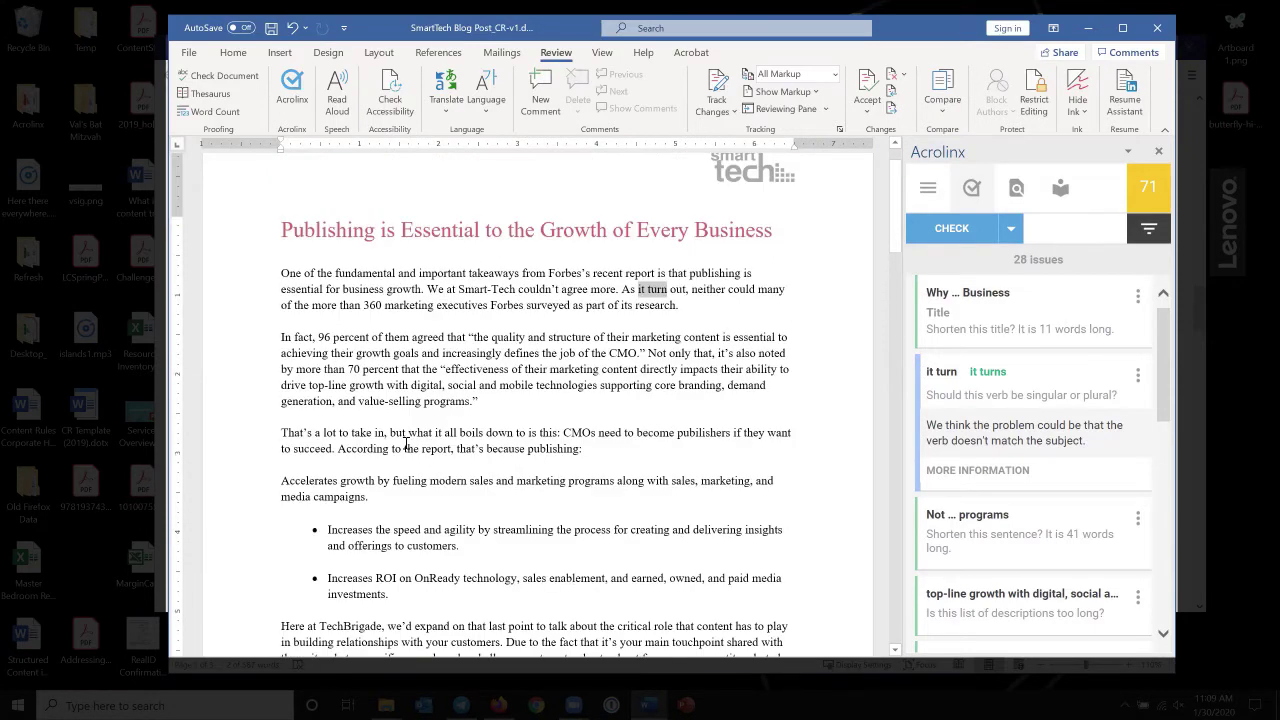
pyautogui.scroll(2, 406, 446)
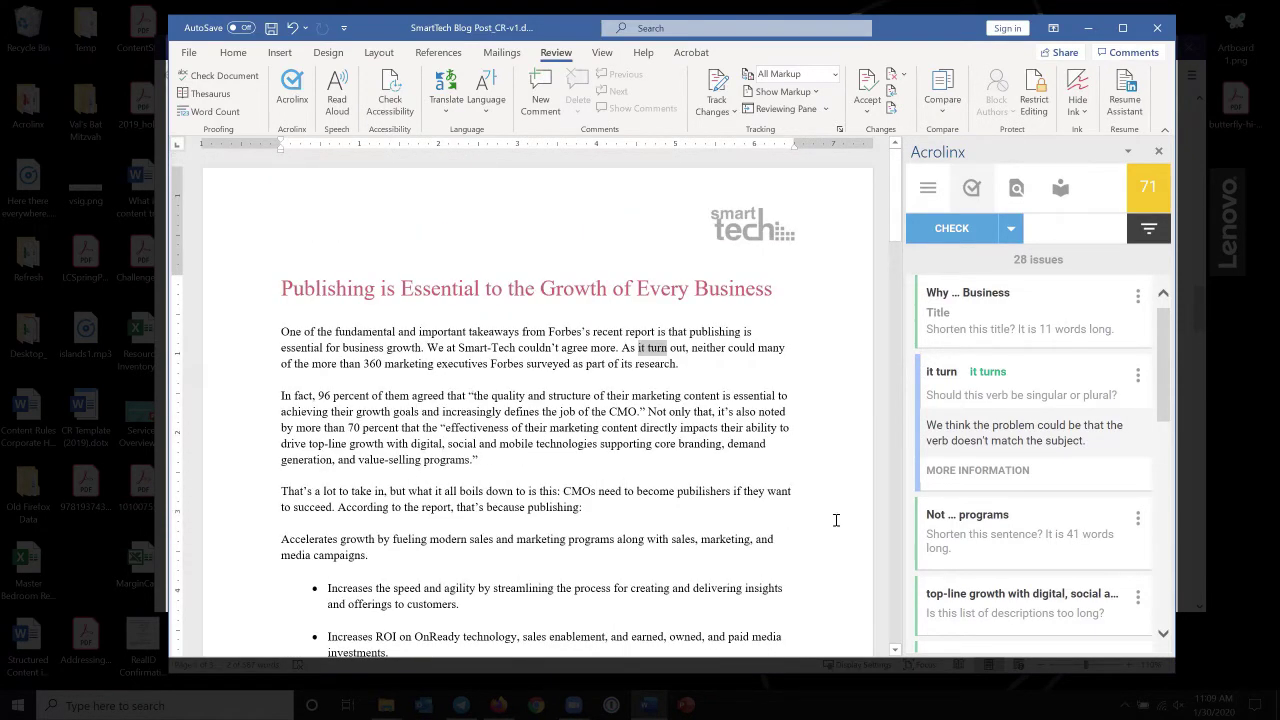
pyautogui.scroll(1, 1070, 420)
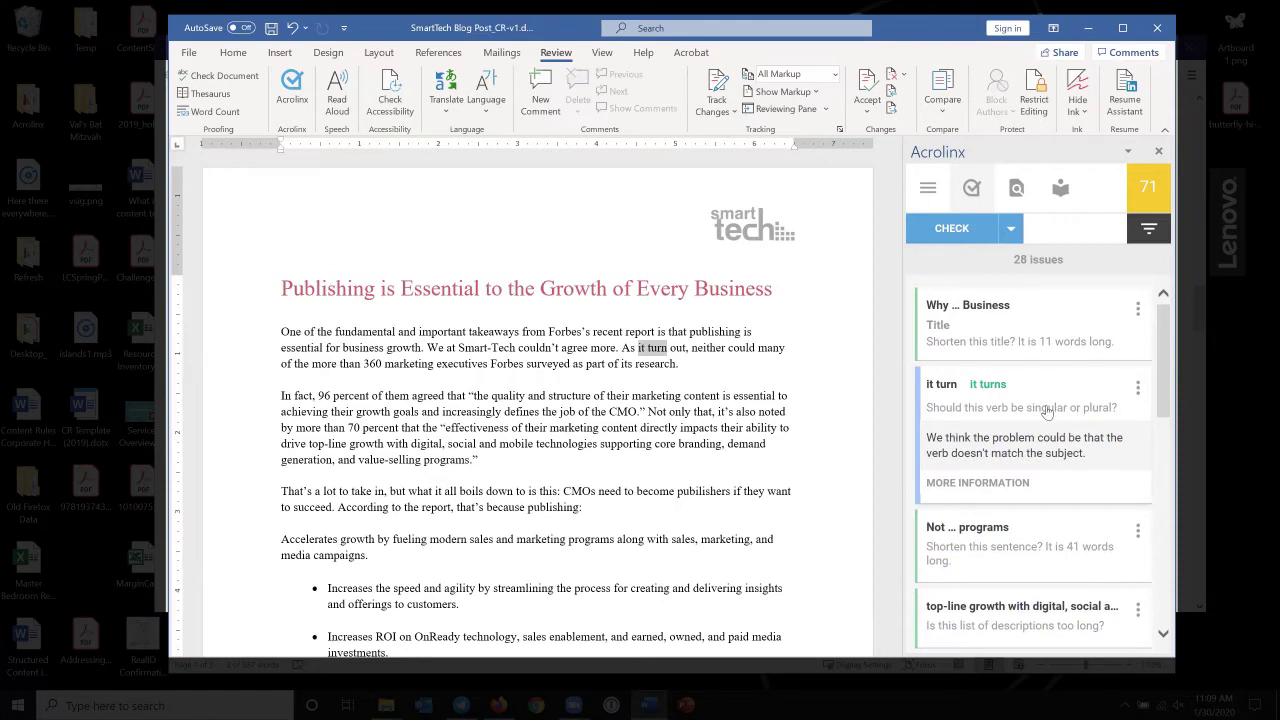
pyautogui.scroll(-1, 1027, 438)
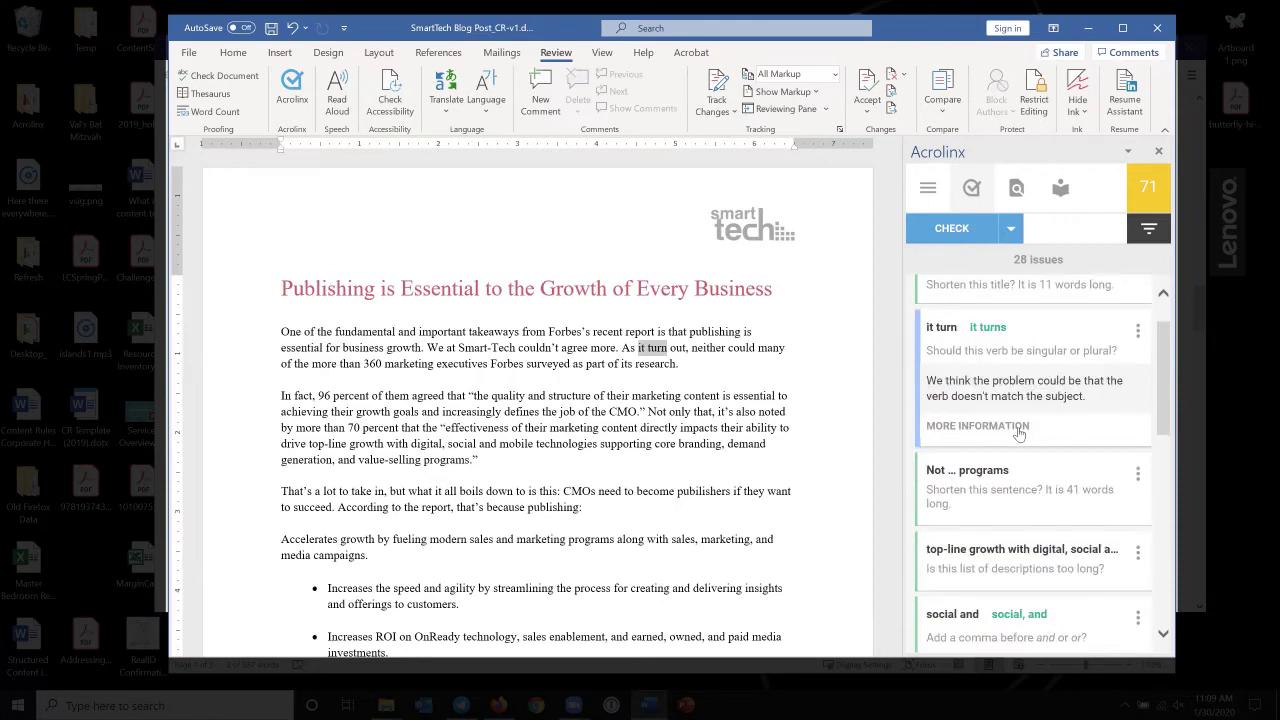
pyautogui.doubleClick(540, 347)
# Replace 'it turn' with the suggested 'it turns'
pyautogui.click(948, 331)
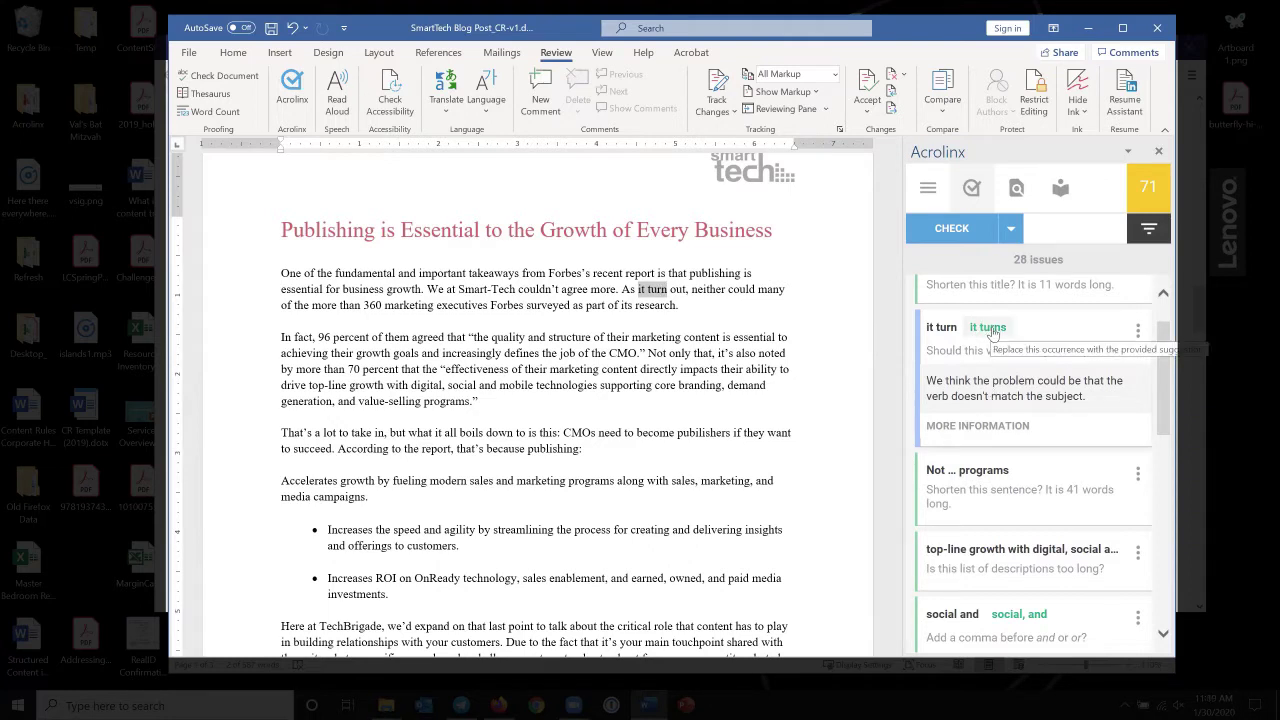
pyautogui.click(1140, 331)
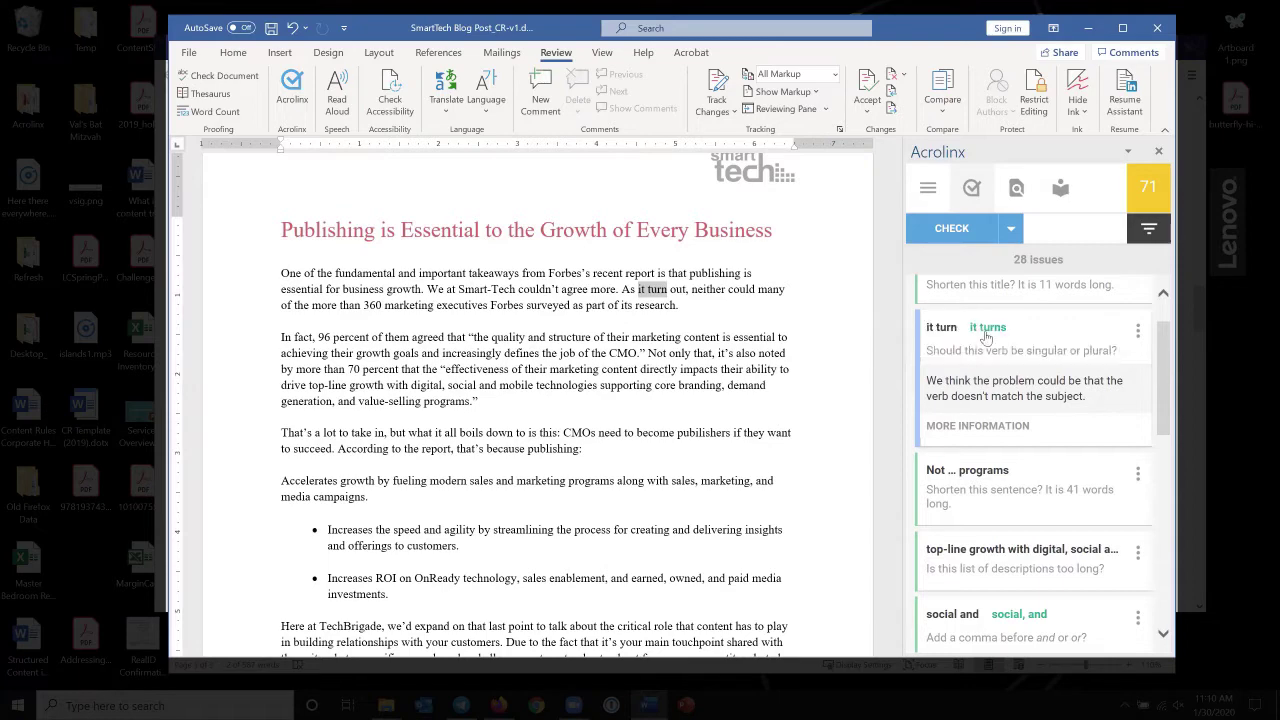
pyautogui.click(988, 328)
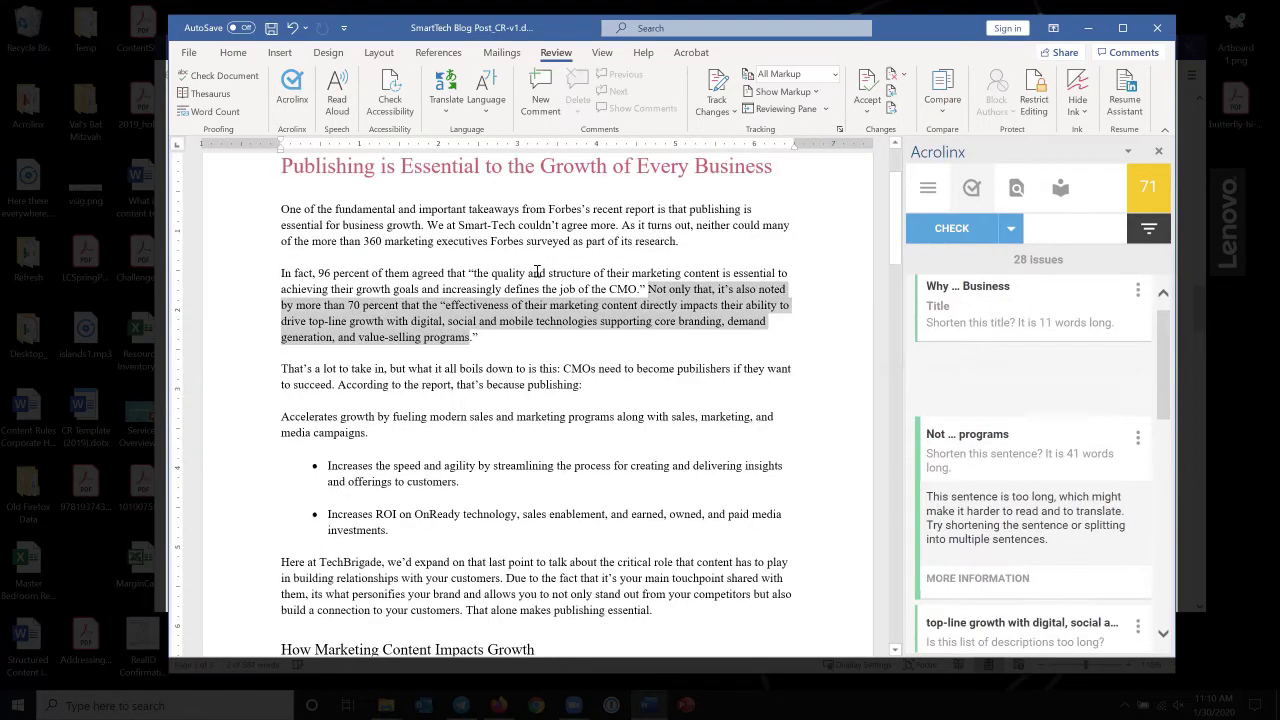
pyautogui.moveTo(637, 225); pyautogui.dragTo(673, 225)
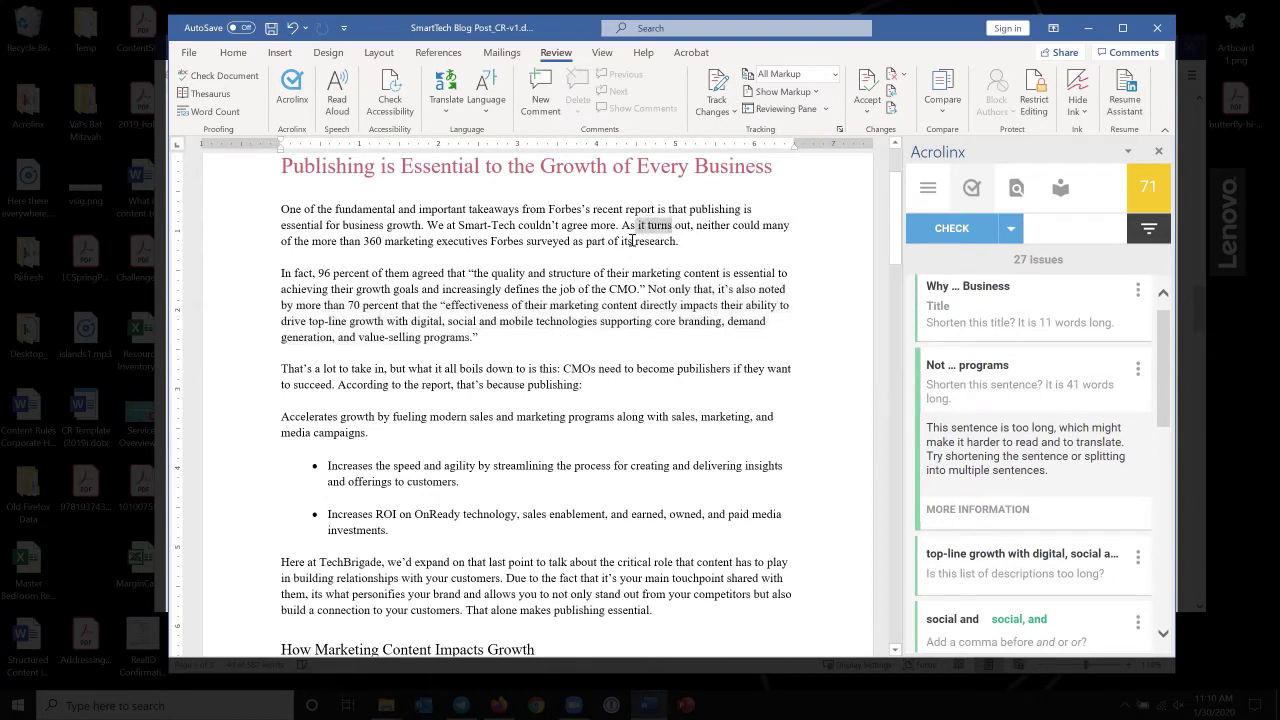
# Review the overlong 'Not only that' sentence, the 'social and' comma, and 'publishers' spelling issues
pyautogui.click(1031, 363)
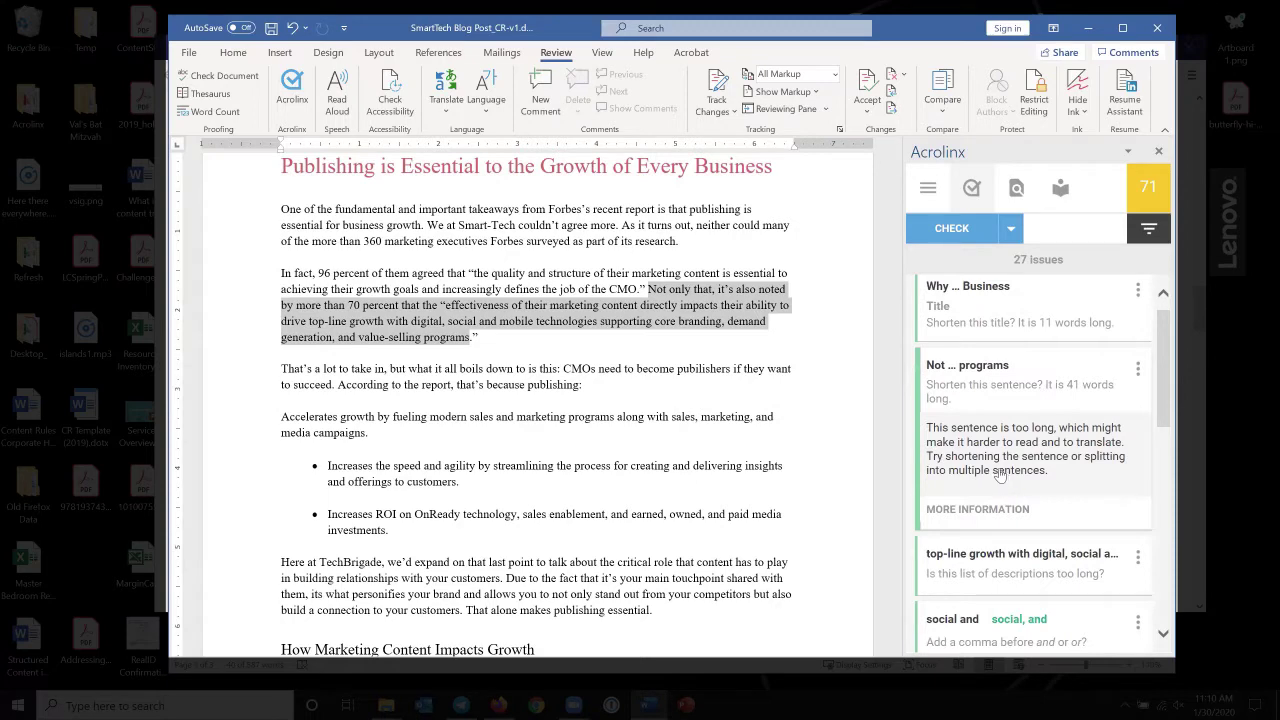
pyautogui.scroll(-1, 1000, 476)
pyautogui.scroll(-1, 971, 407)
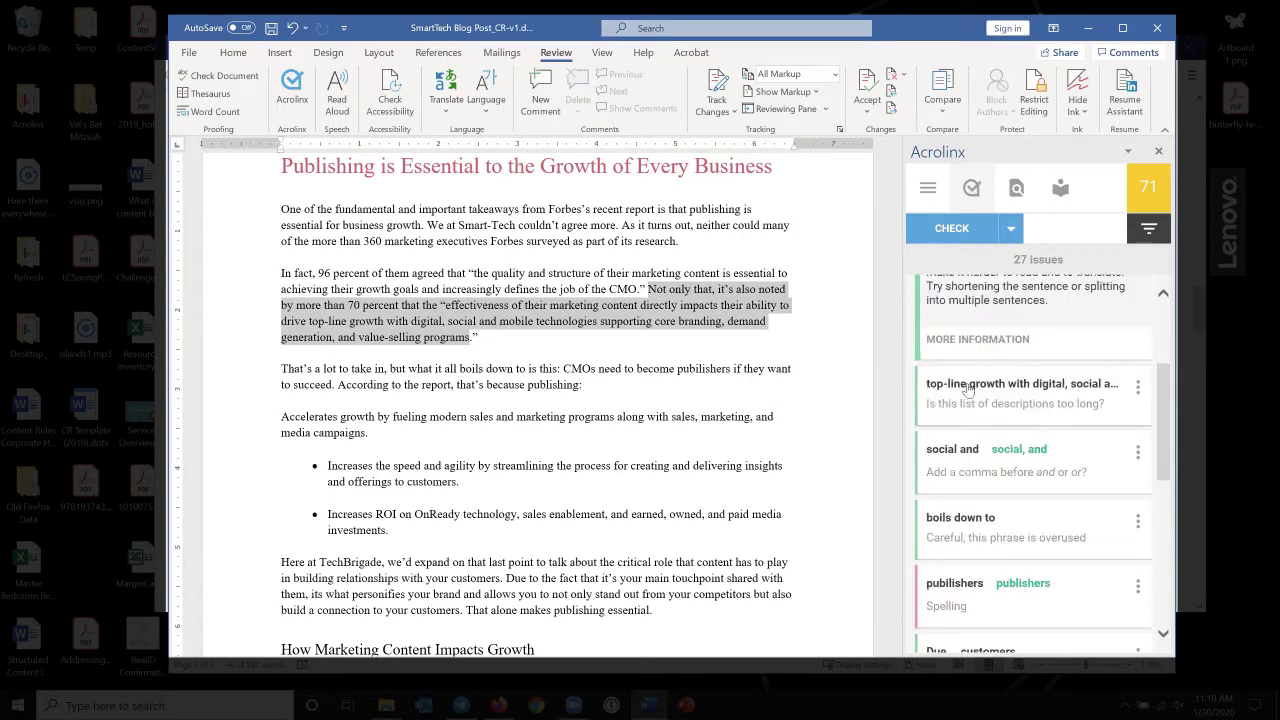
pyautogui.click(958, 456)
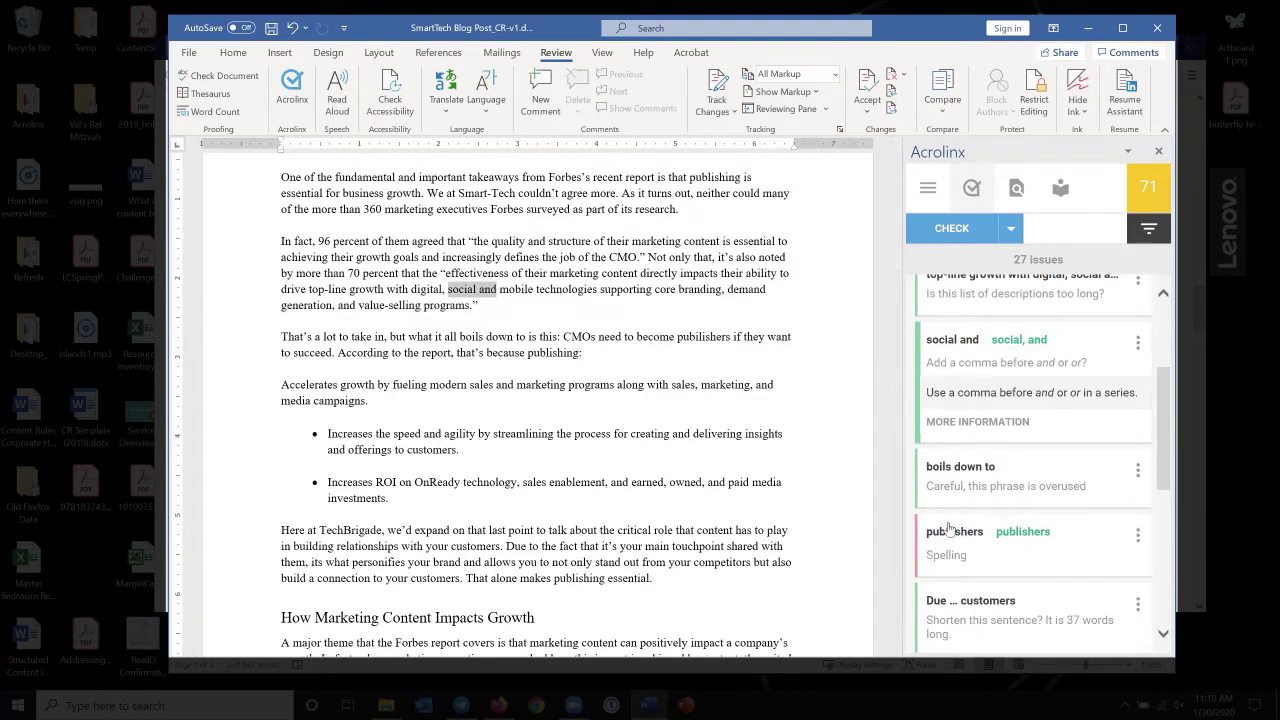
pyautogui.scroll(-1, 793, 512)
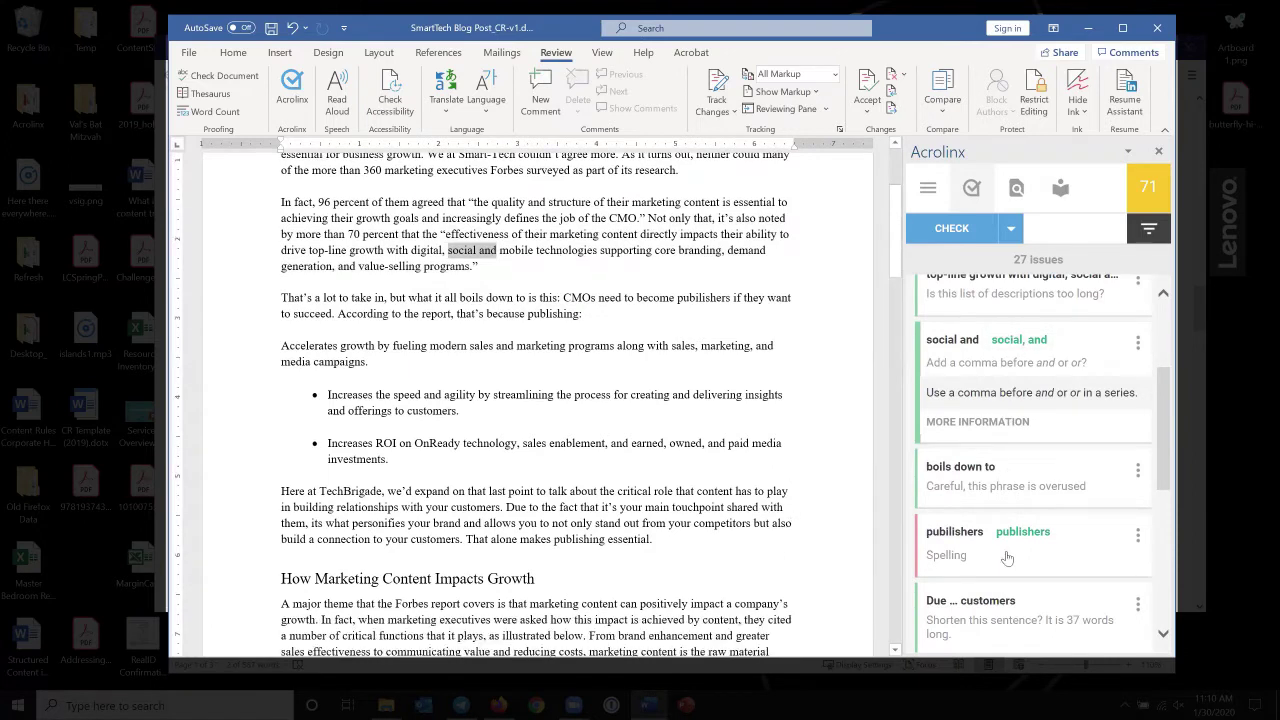
pyautogui.click(977, 540)
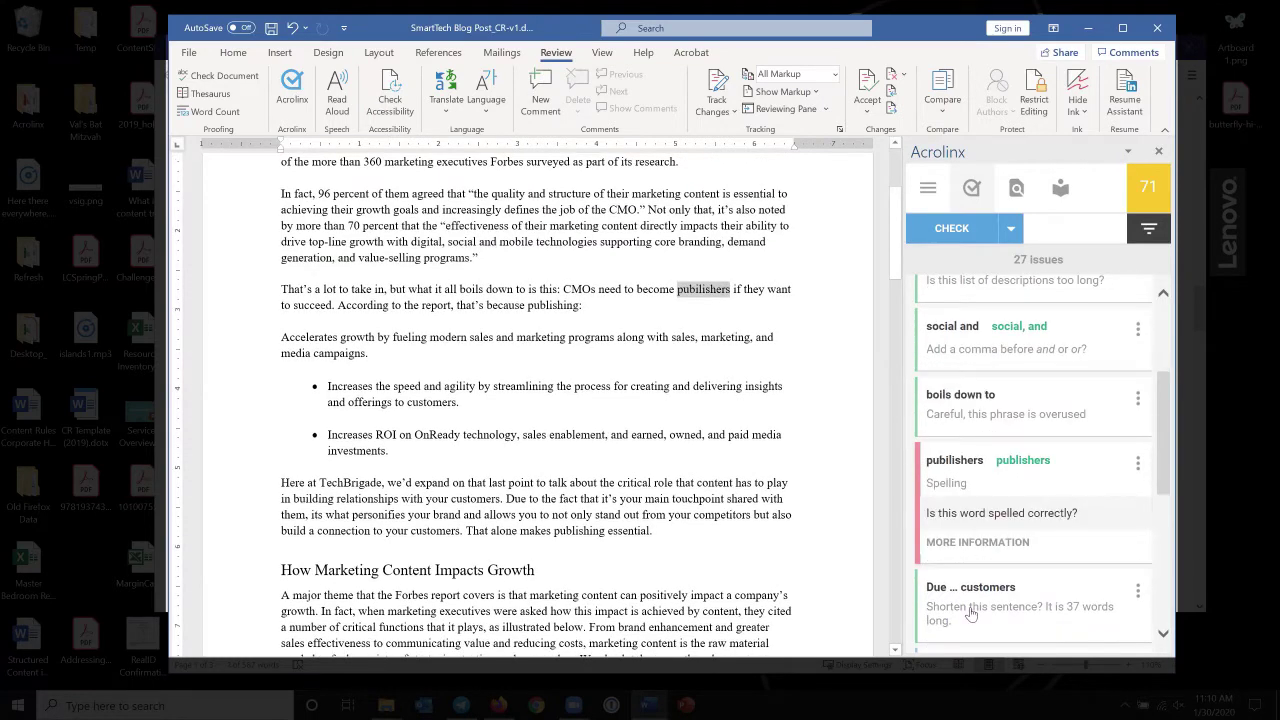
# Inspect the 'its' versus 'it's' finding in the paragraph text
pyautogui.scroll(-3, 970, 615)
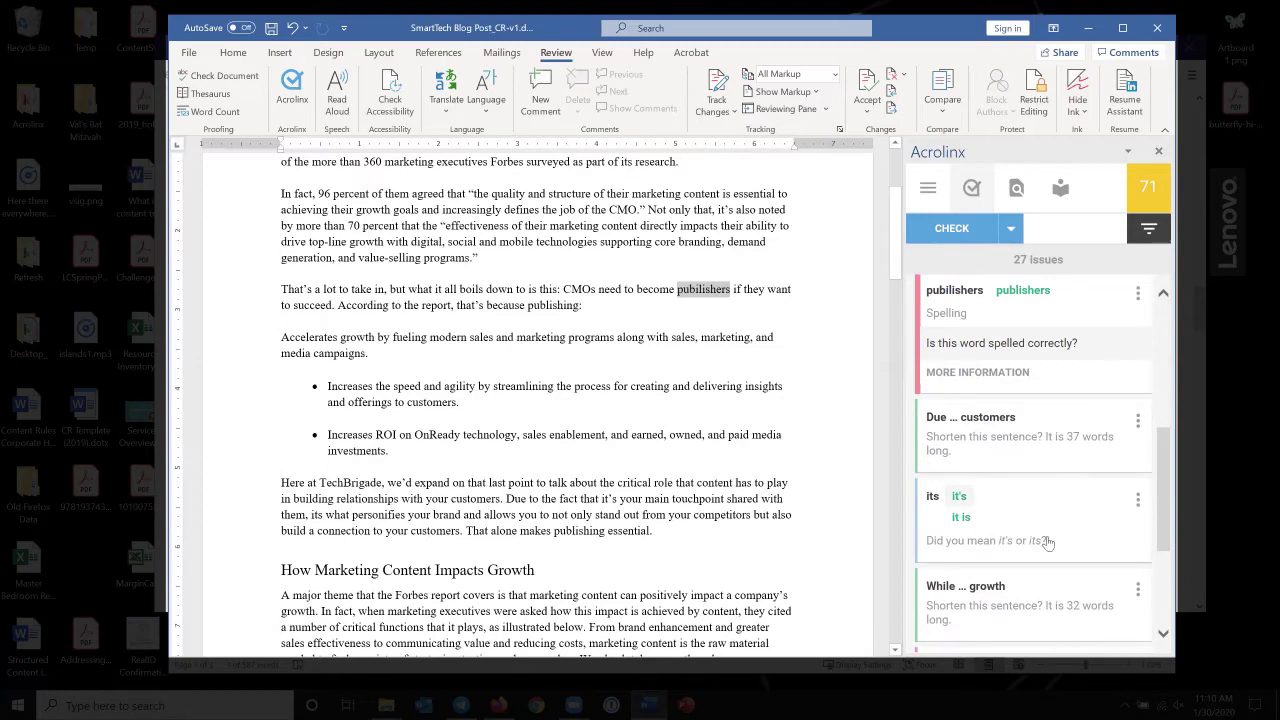
pyautogui.scroll(-2, 957, 510)
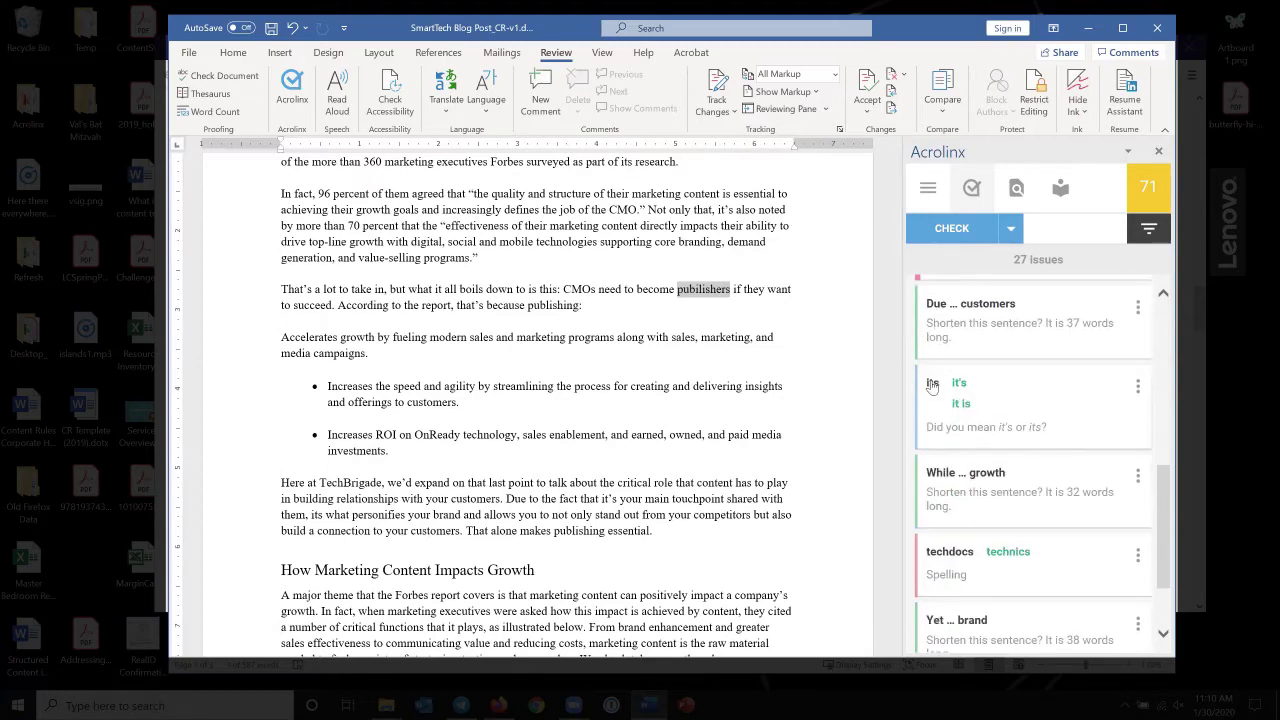
pyautogui.click(931, 387)
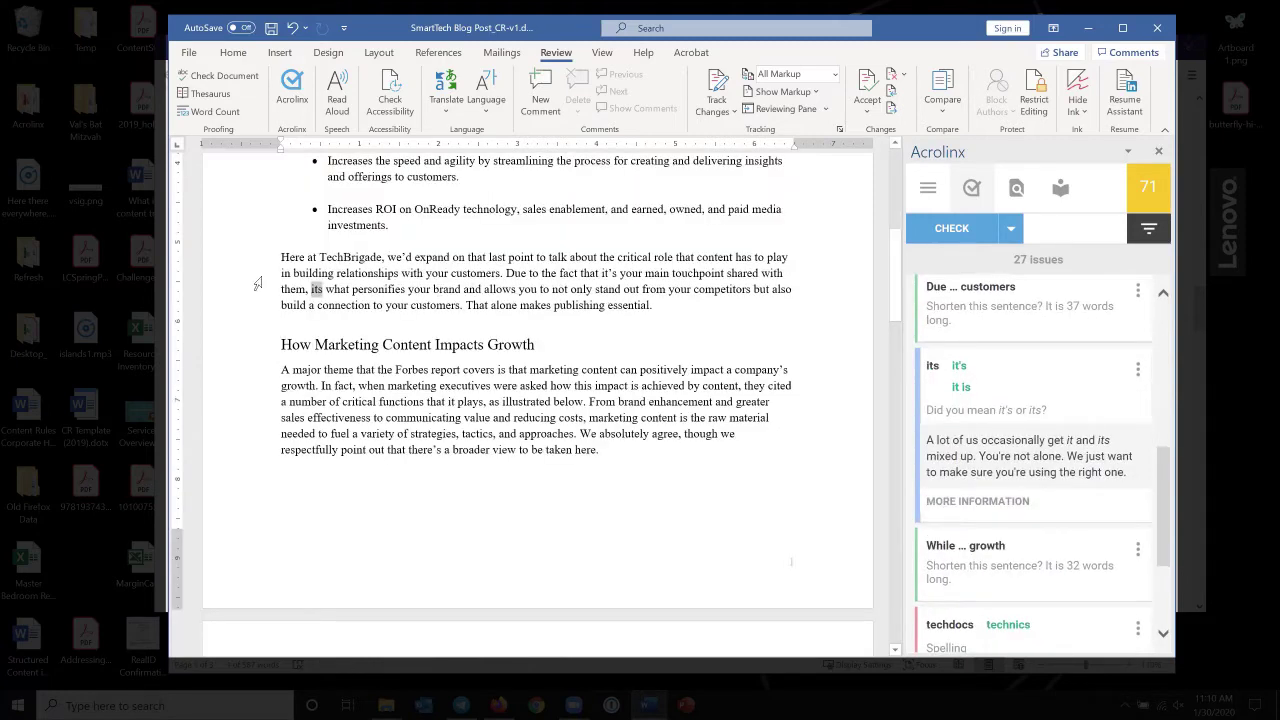
pyautogui.moveTo(281, 287); pyautogui.dragTo(322, 289)
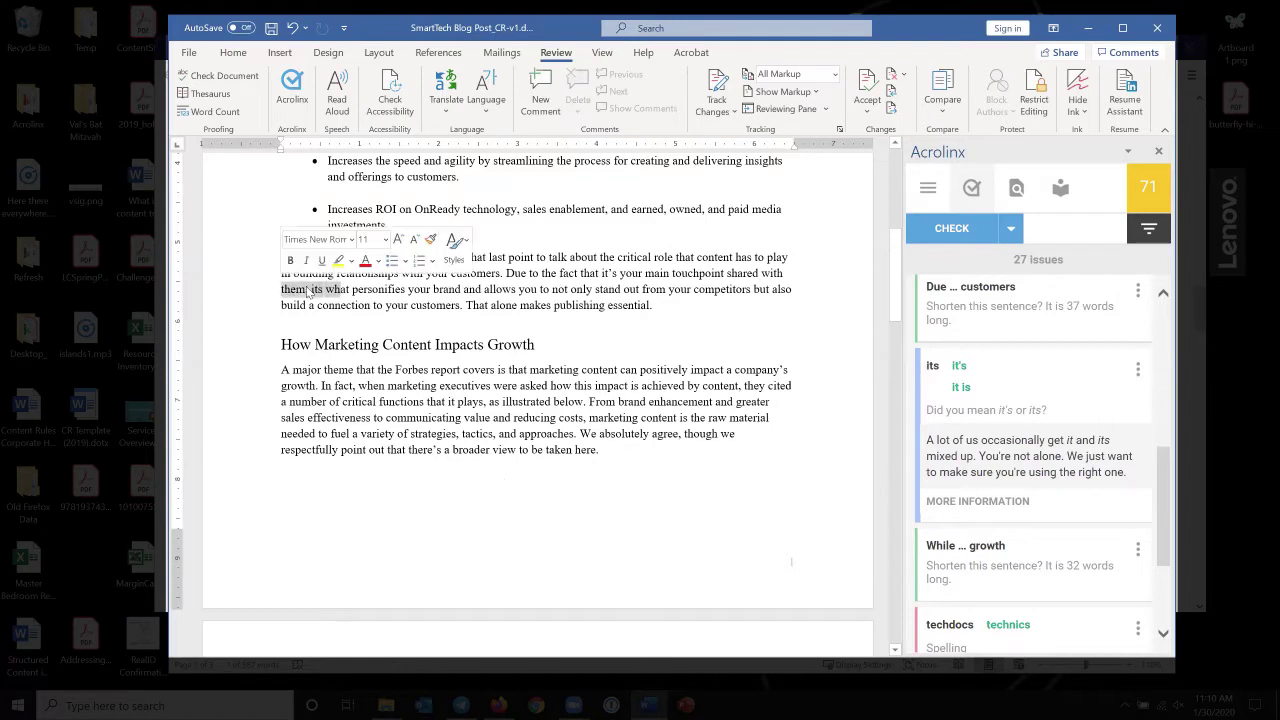
pyautogui.click(323, 289)
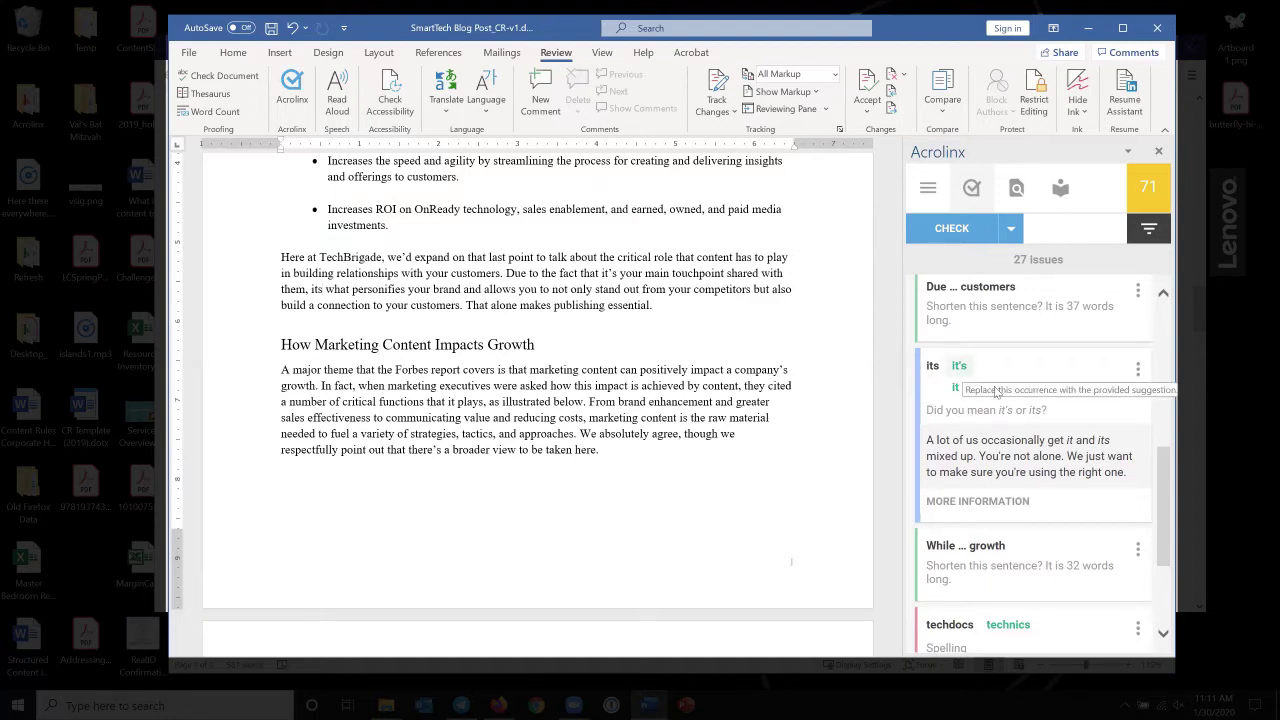
pyautogui.scroll(3, 657, 421)
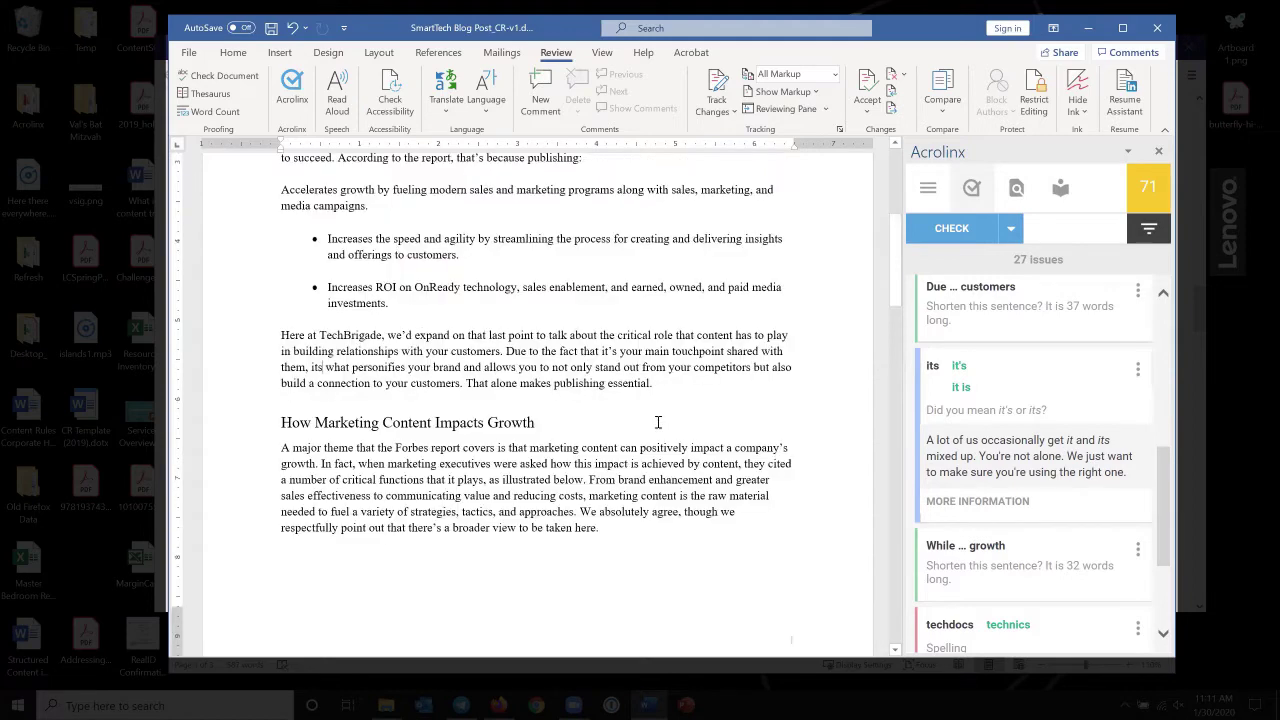
pyautogui.scroll(3, 657, 421)
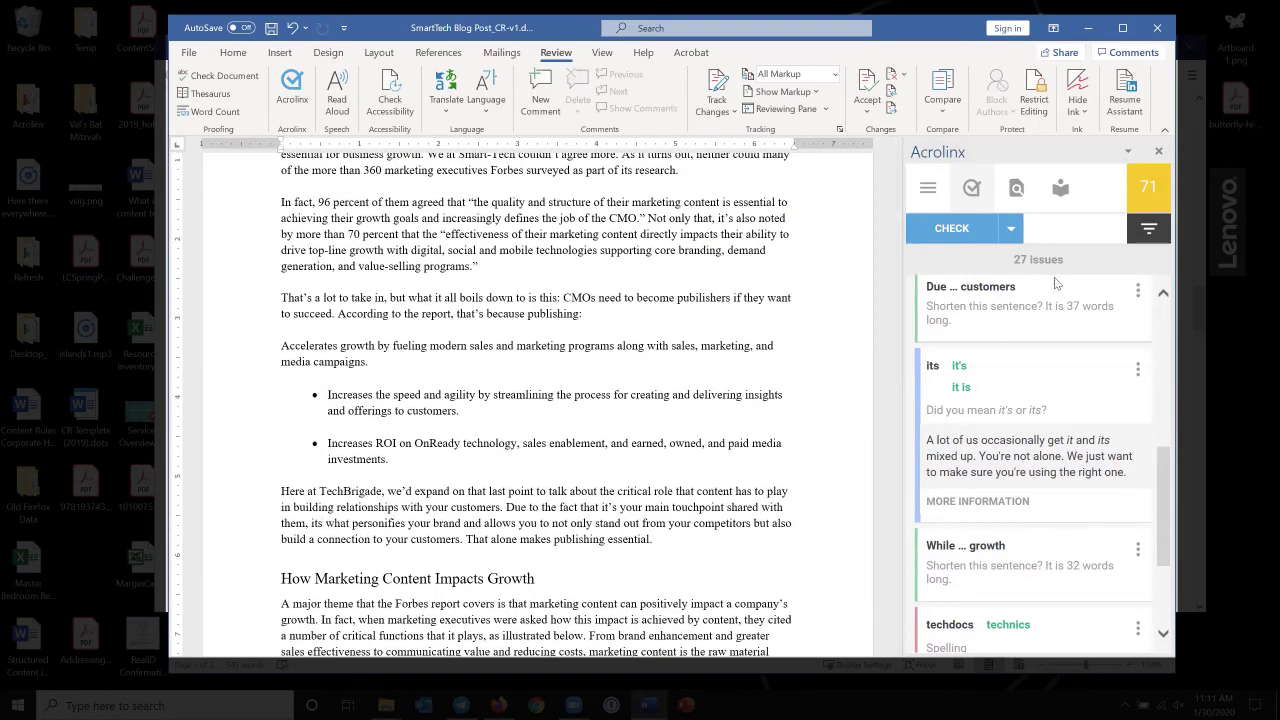
# Hide Style, Grammar and Spelling issues and show only Deprecated Terms and Admitted Terms
pyautogui.click(1148, 230)
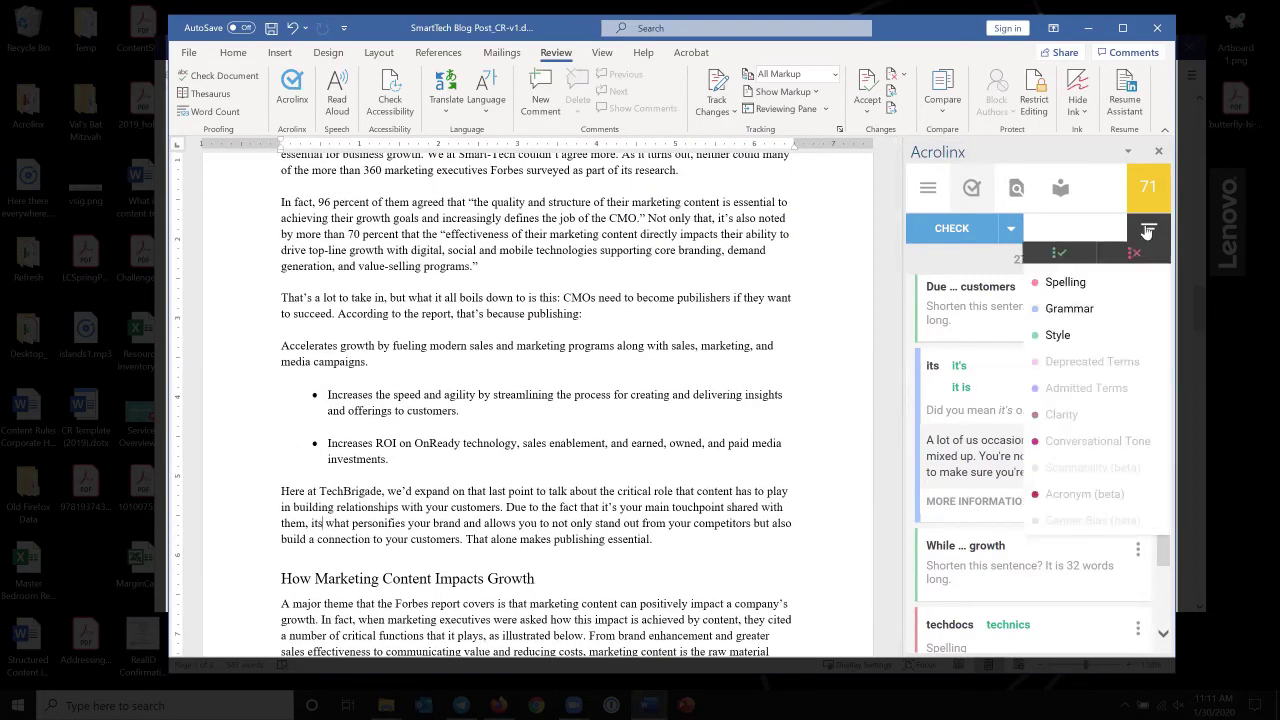
pyautogui.click(1055, 335)
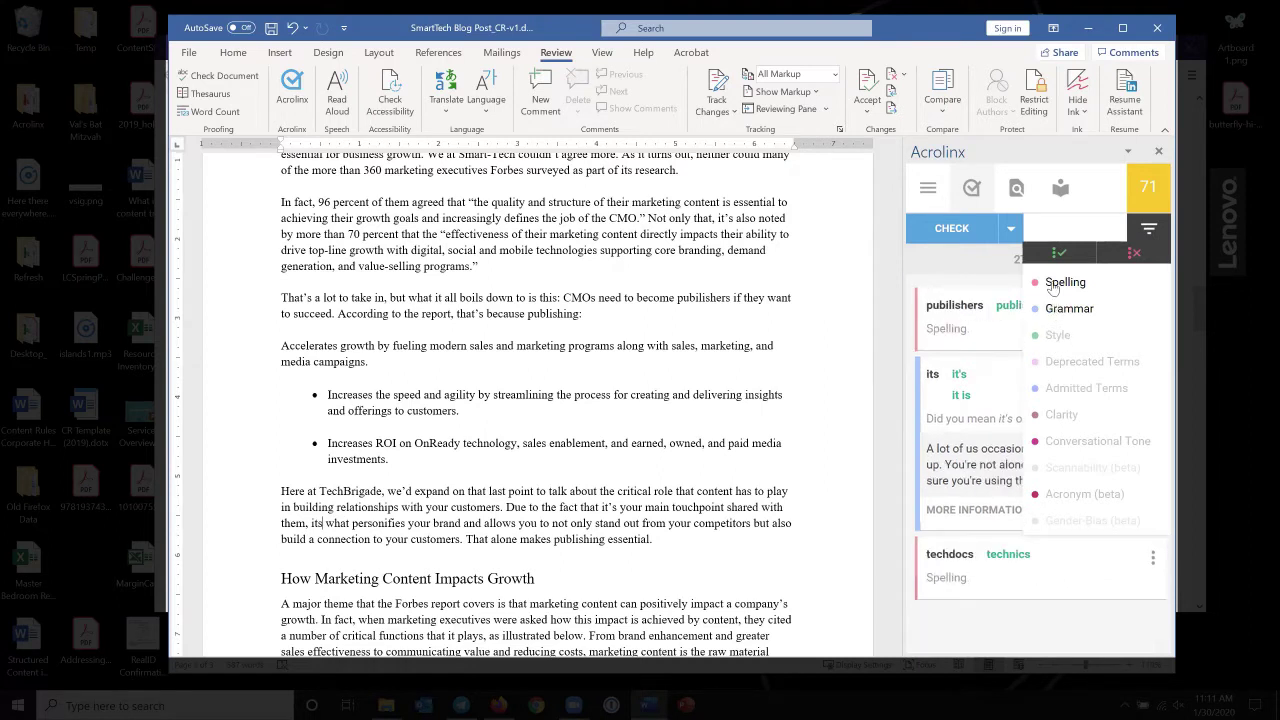
pyautogui.click(1056, 308)
pyautogui.click(1058, 282)
pyautogui.click(1070, 365)
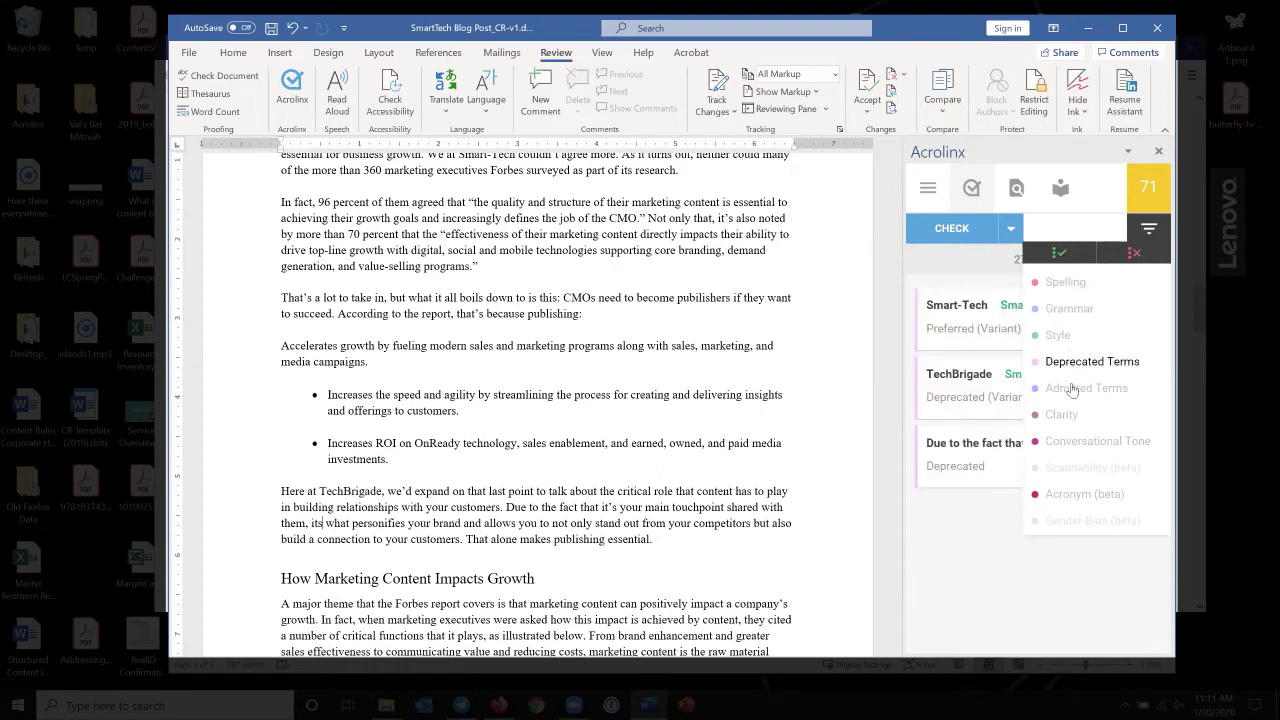
pyautogui.click(1071, 388)
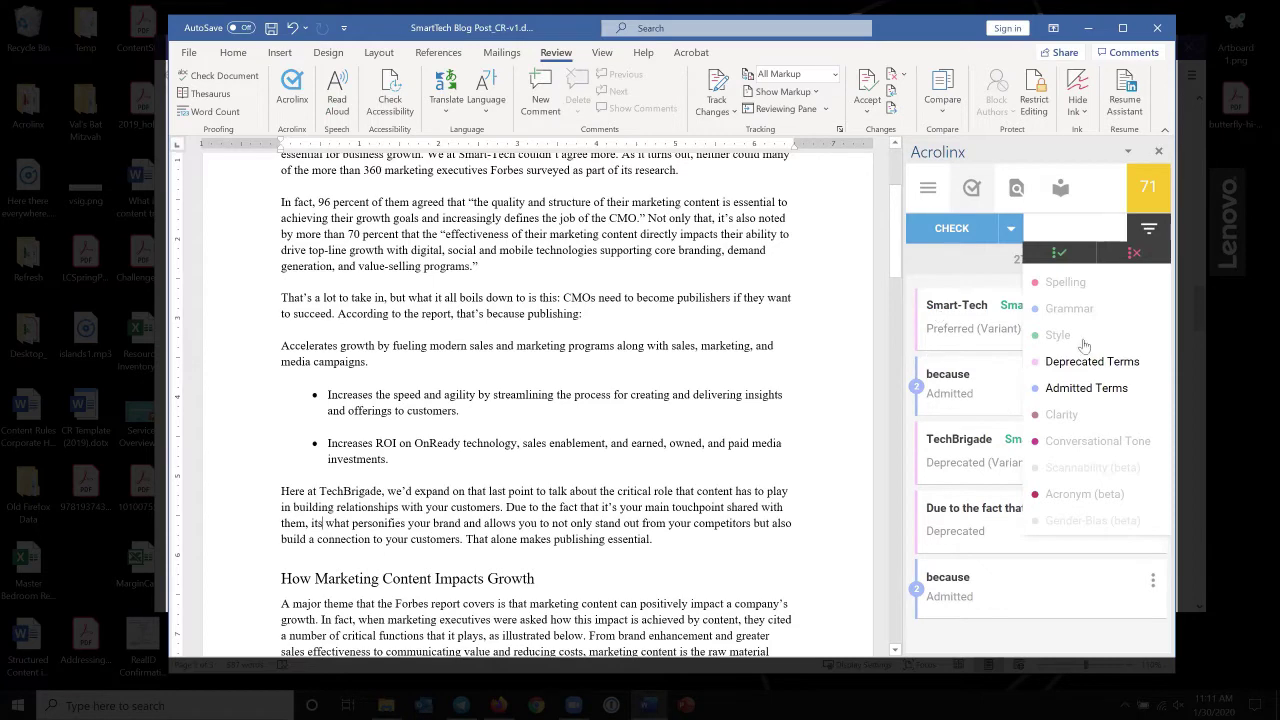
pyautogui.click(962, 255)
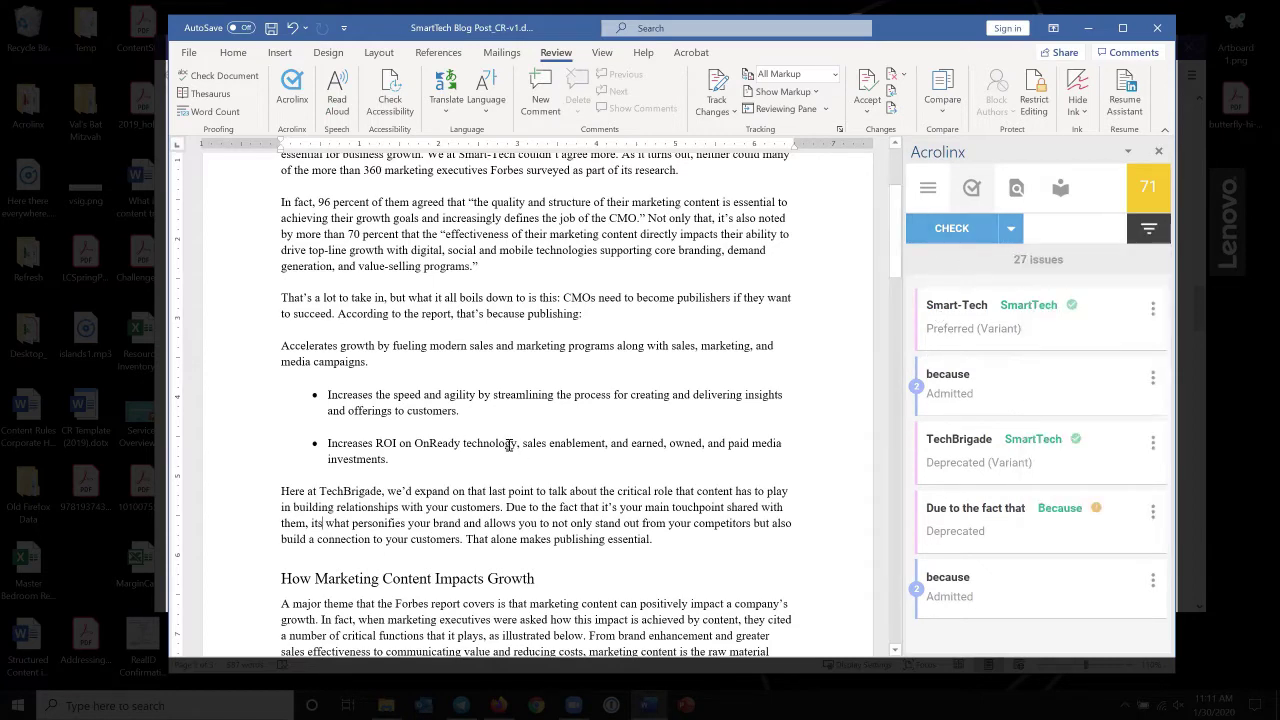
pyautogui.scroll(3, 509, 445)
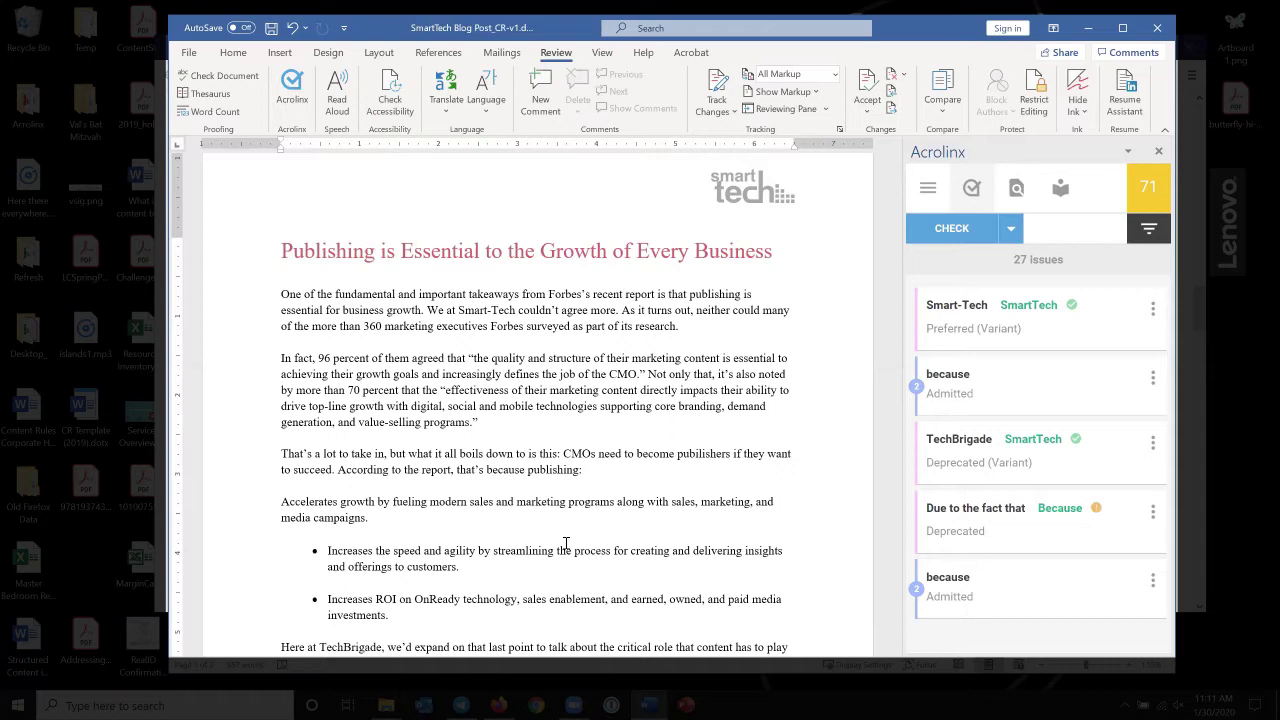
# Replace the deprecated 'Smart-Tech' with the preferred 'SmartTech'
pyautogui.click(956, 305)
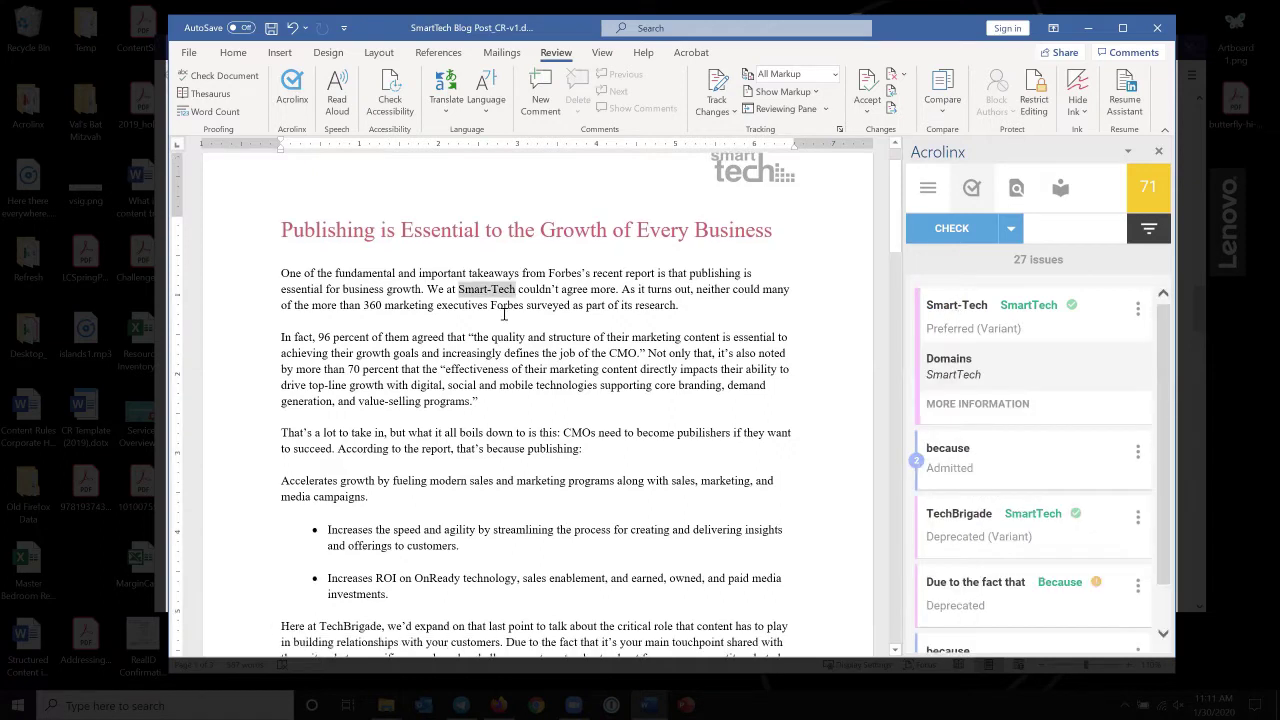
pyautogui.click(1024, 309)
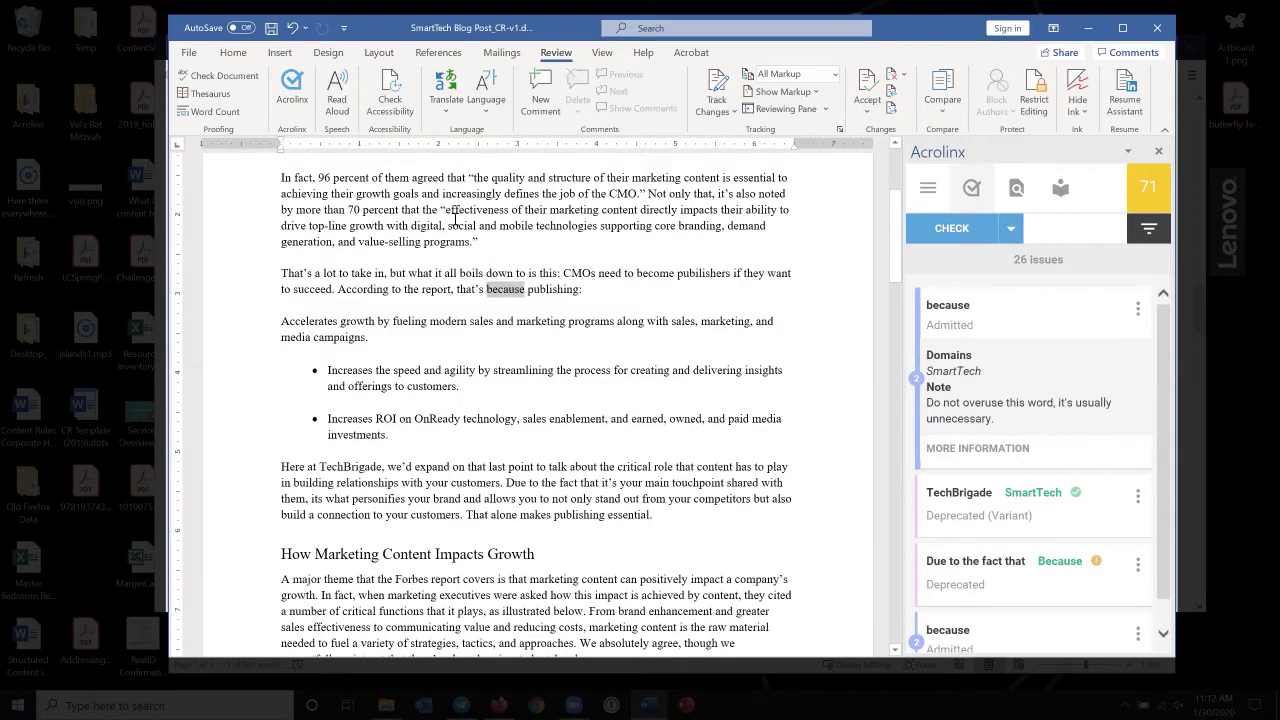
pyautogui.scroll(2, 456, 215)
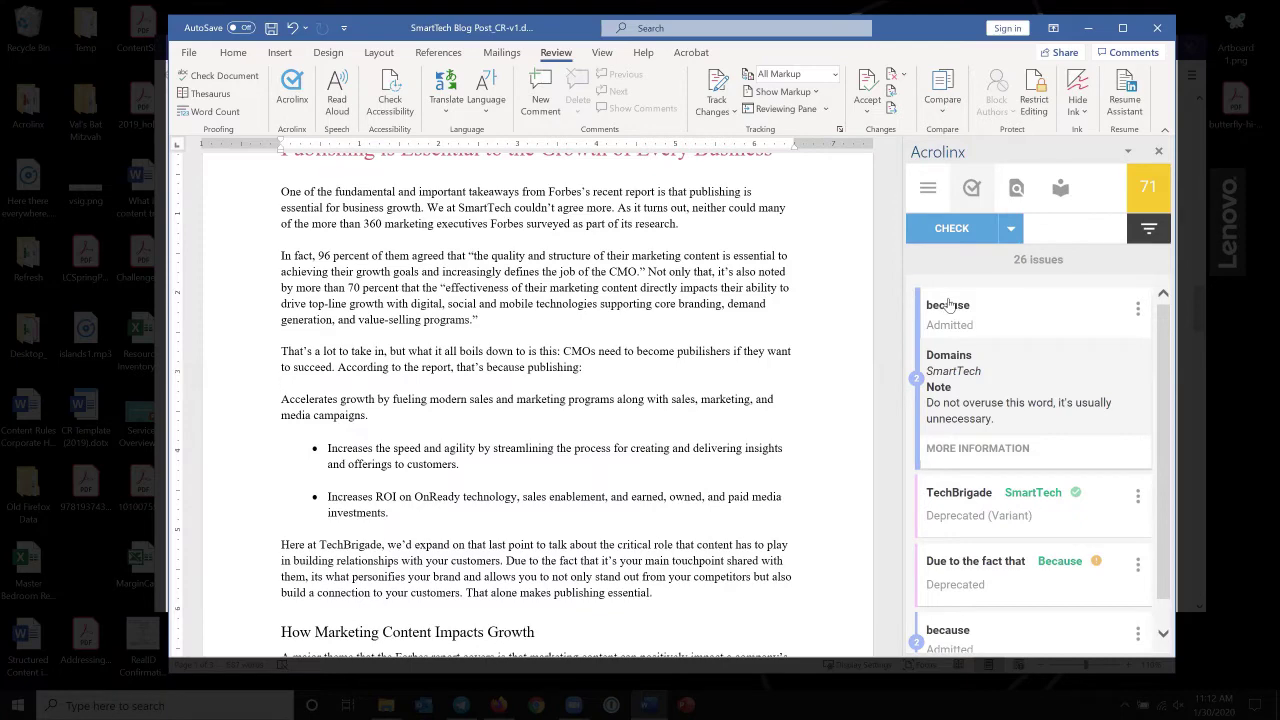
# Locate the admitted term 'because' and expand the note on 'Due to the fact that'
pyautogui.click(989, 298)
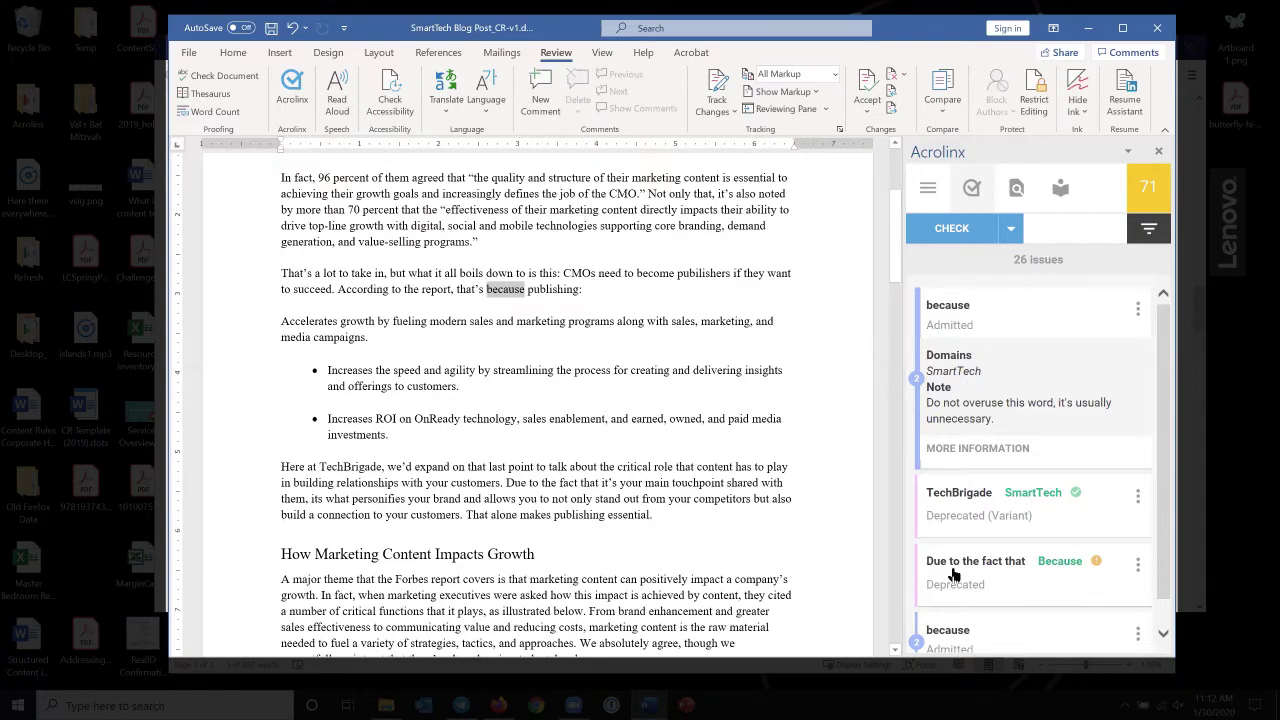
pyautogui.scroll(-1, 970, 580)
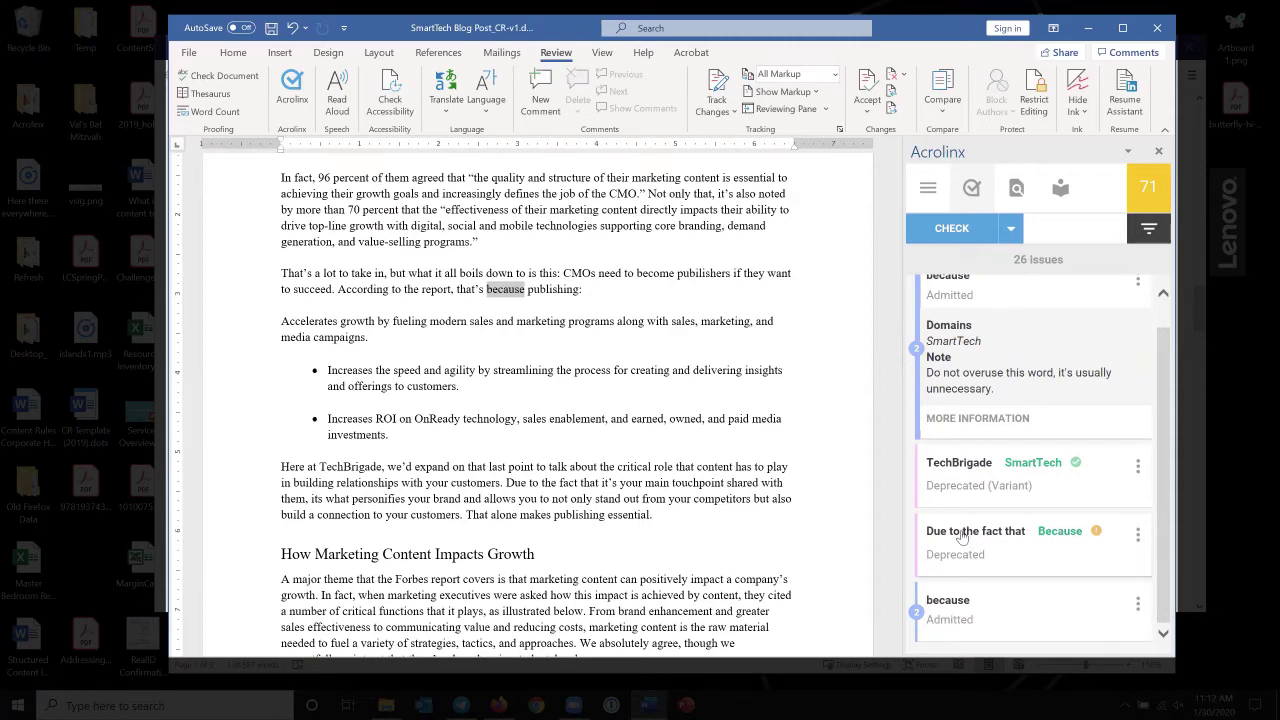
pyautogui.click(960, 537)
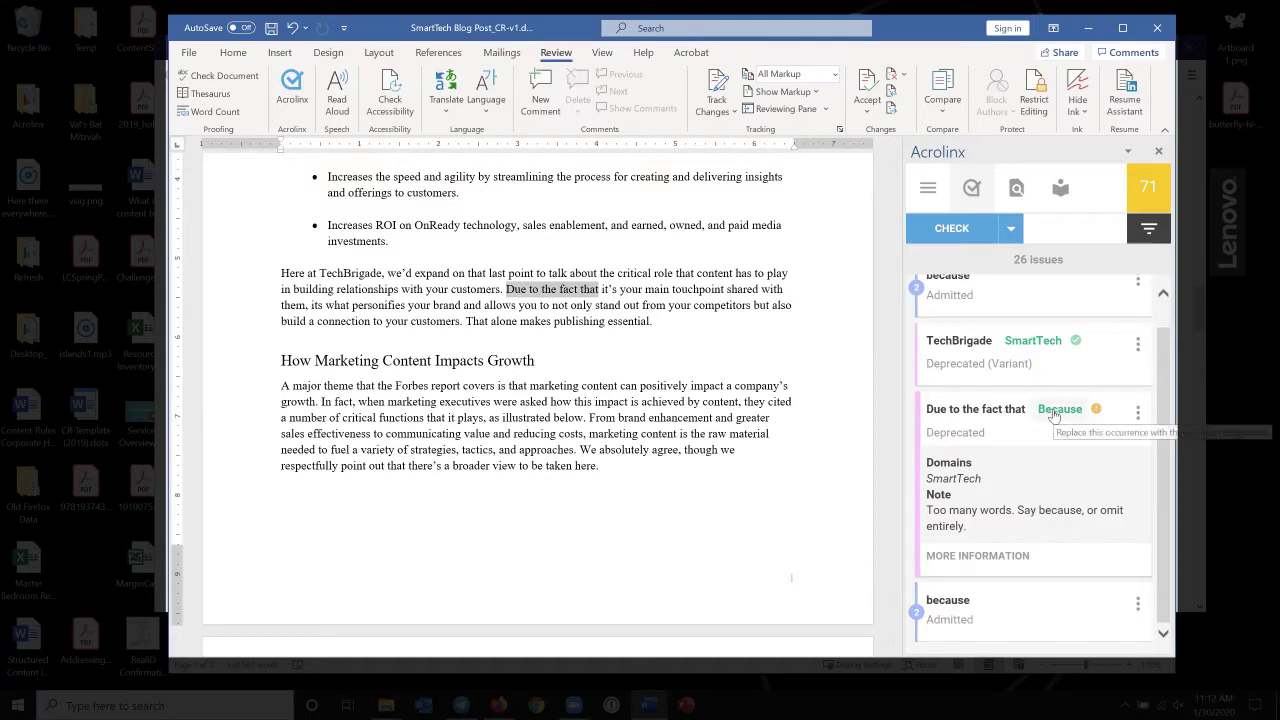
pyautogui.scroll(1, 1013, 552)
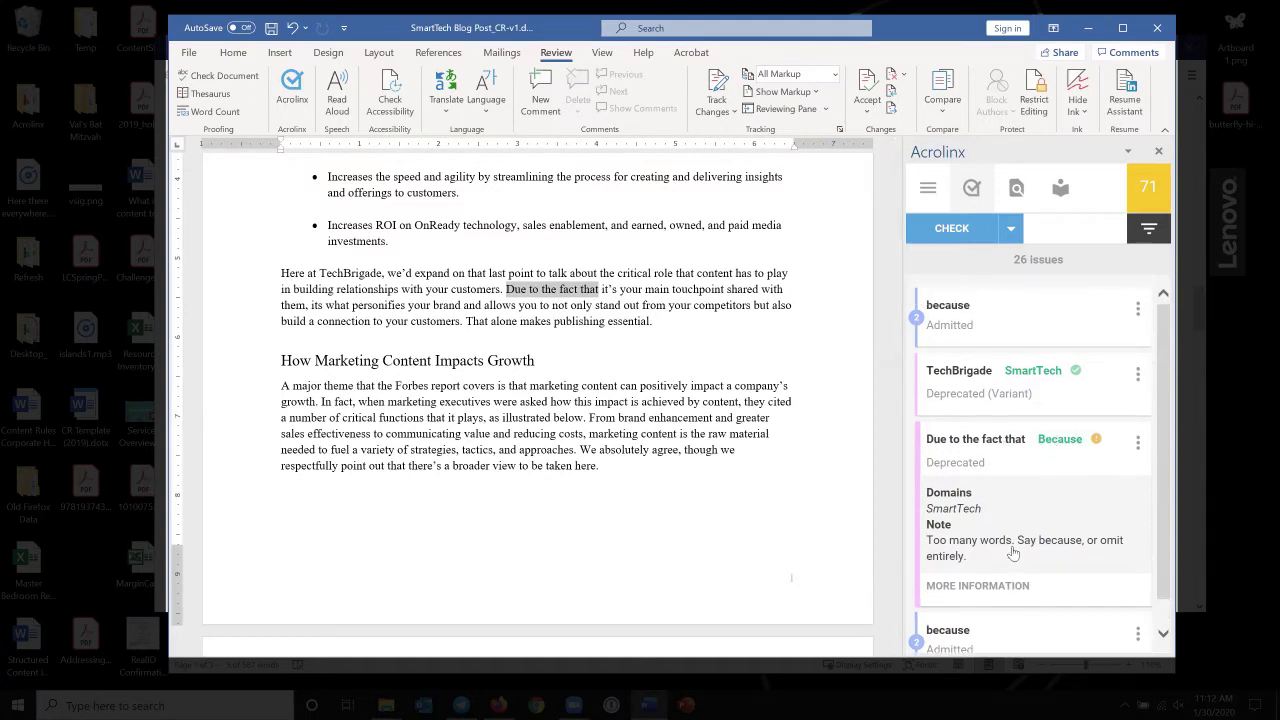
pyautogui.scroll(-1, 1013, 552)
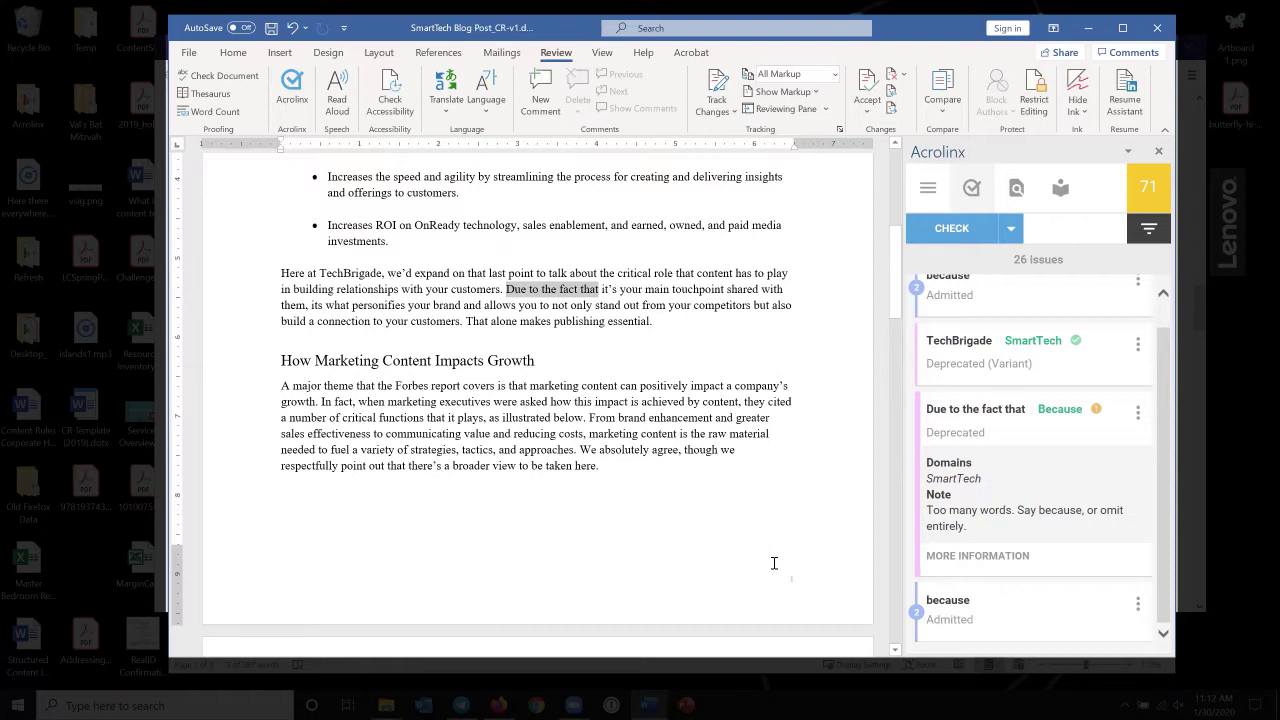
pyautogui.click(1148, 228)
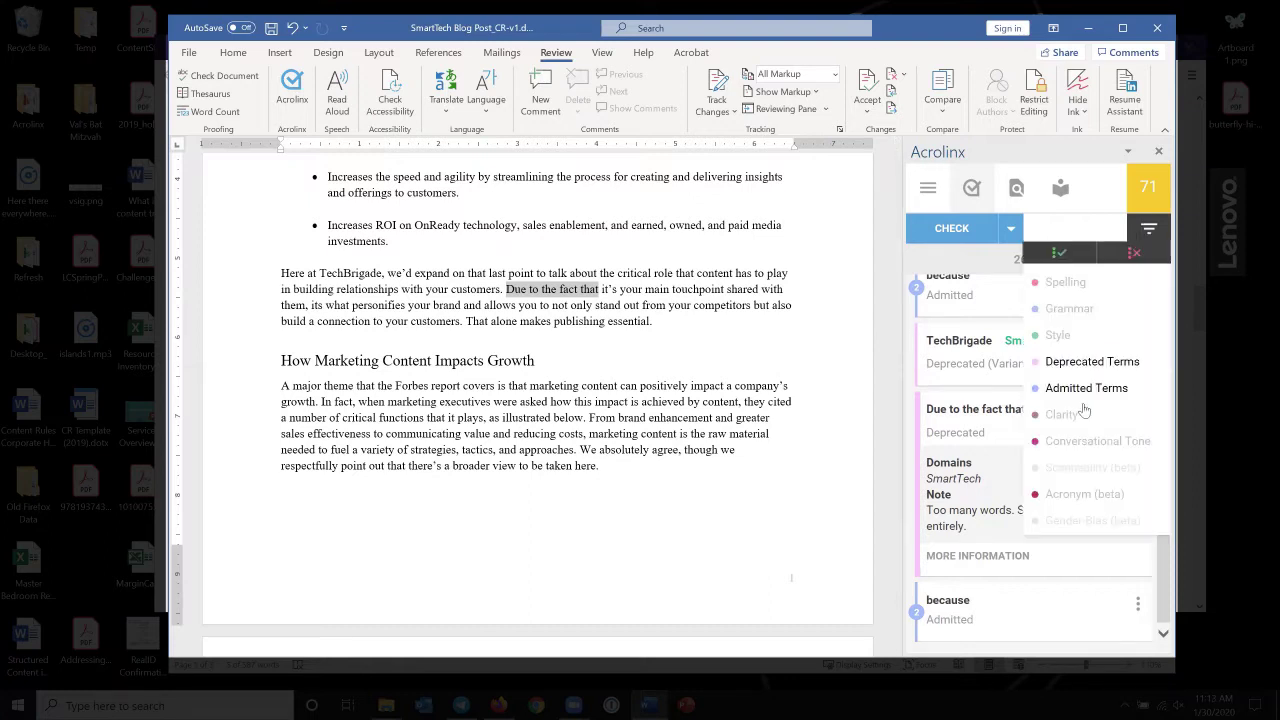
# Switch the issue filter from Deprecated and Admitted Terms to Clarity and Conversational Tone
pyautogui.click(1042, 363)
pyautogui.click(1046, 389)
pyautogui.click(1054, 420)
pyautogui.click(1073, 444)
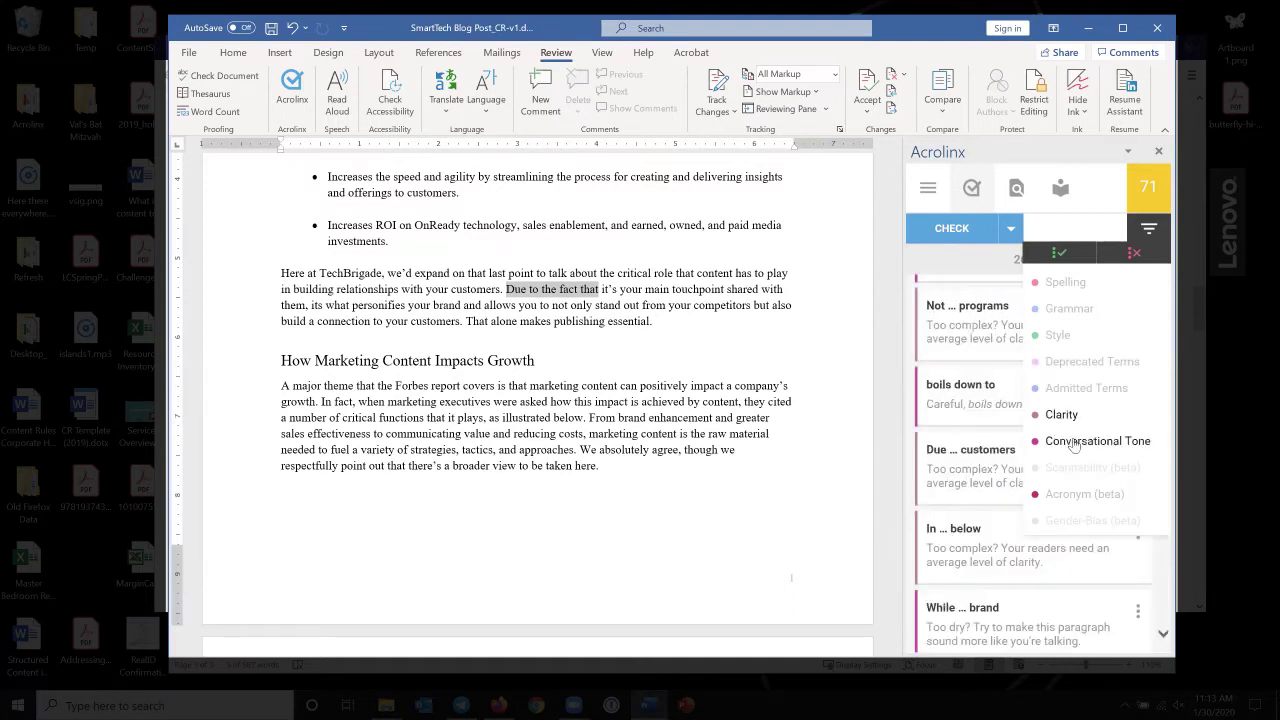
pyautogui.click(940, 258)
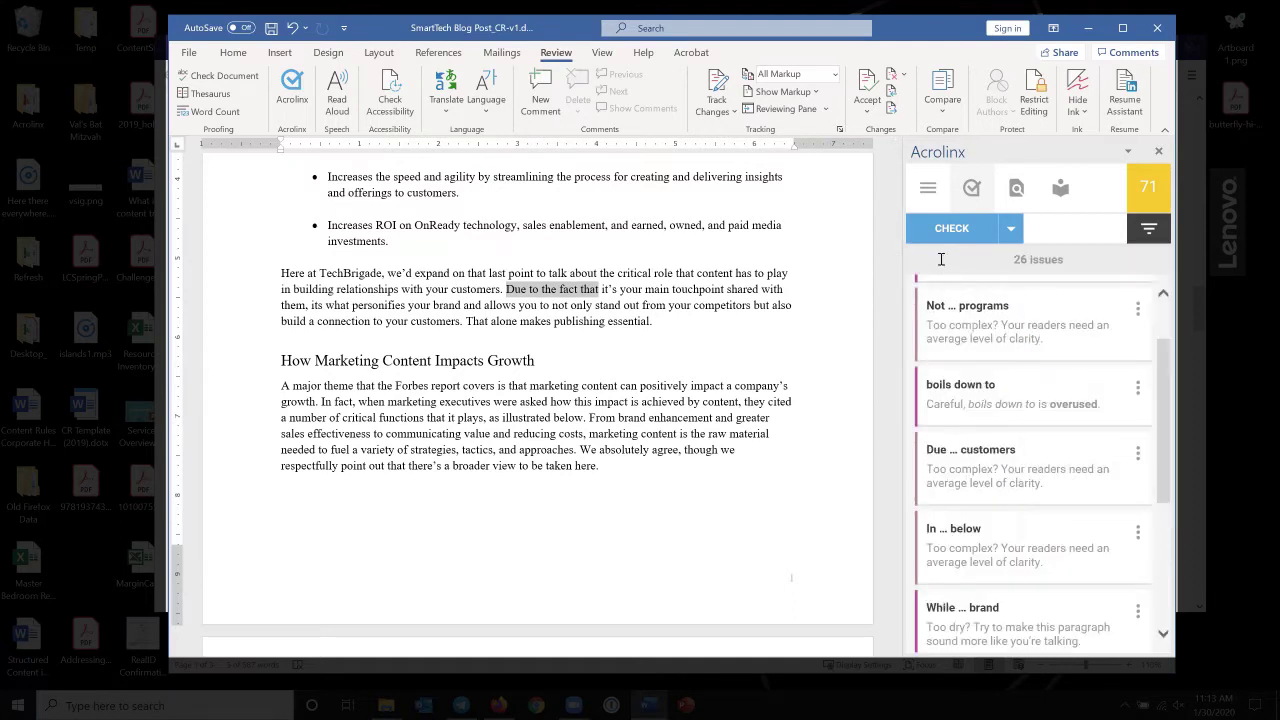
# Review suggestions for the 'Not only that' sentence, 'boils down to', and a 'While … brand' issue
pyautogui.click(969, 345)
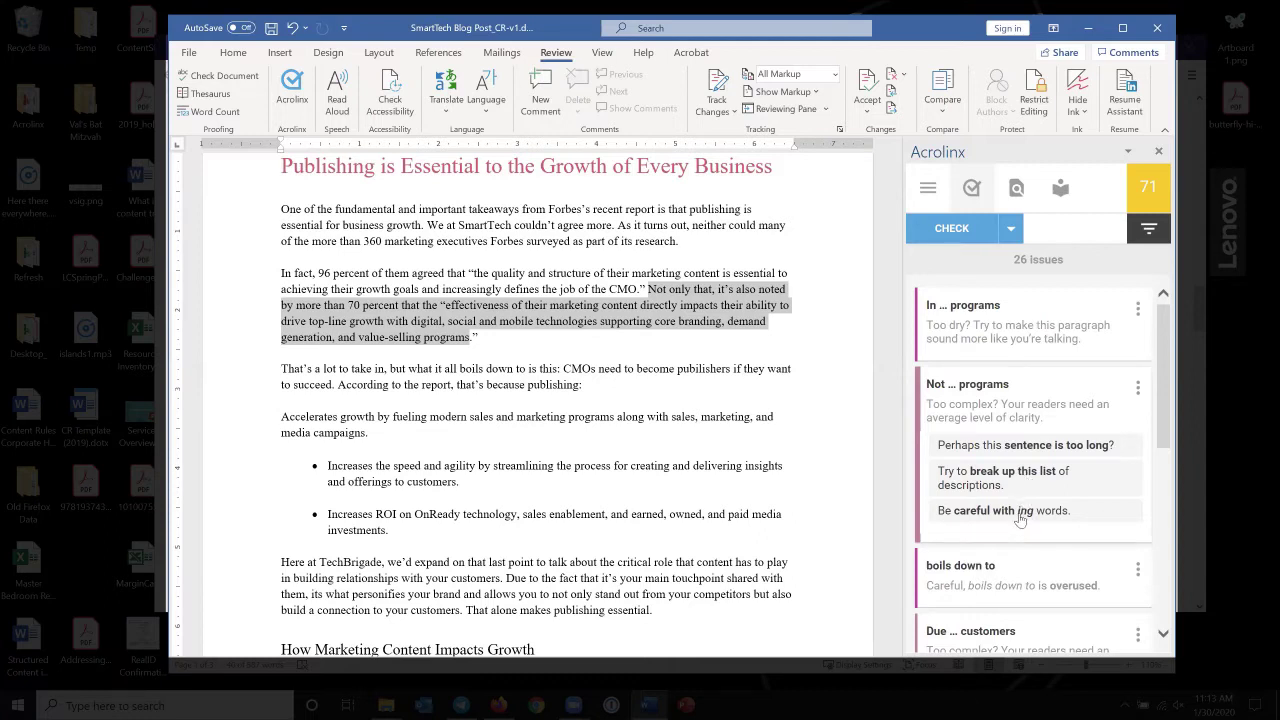
pyautogui.scroll(-1, 1040, 538)
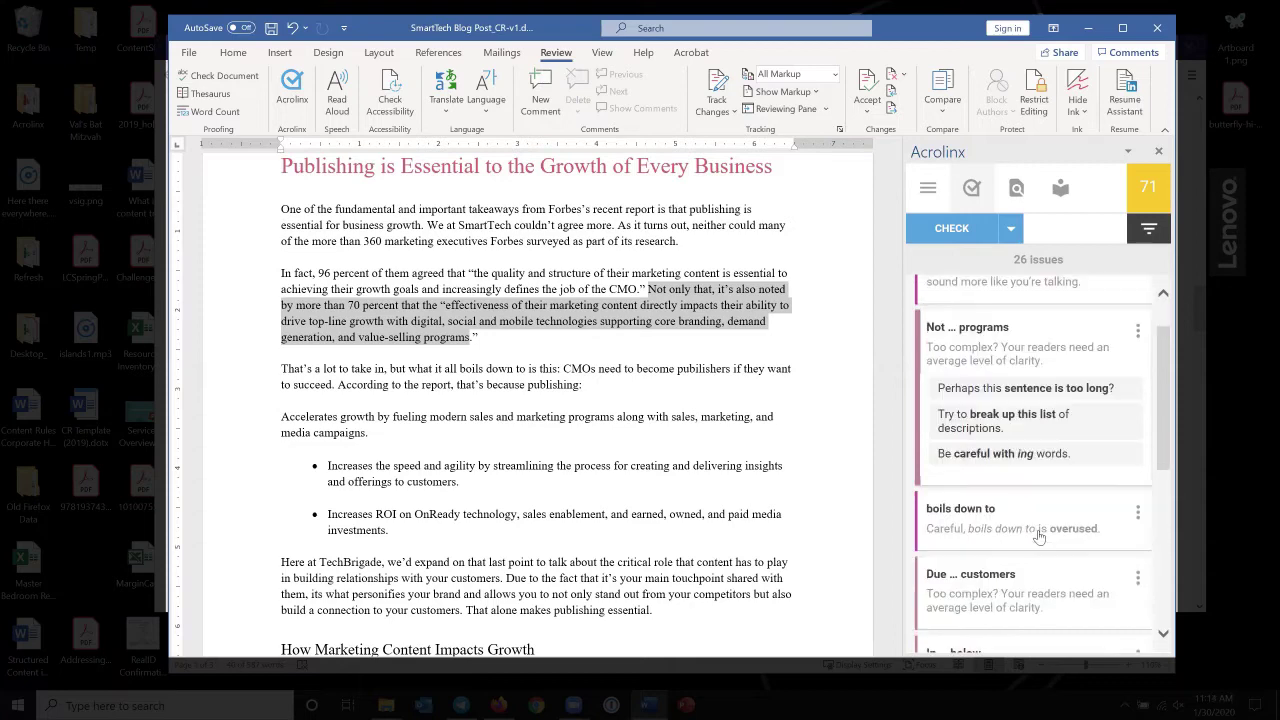
pyautogui.click(968, 517)
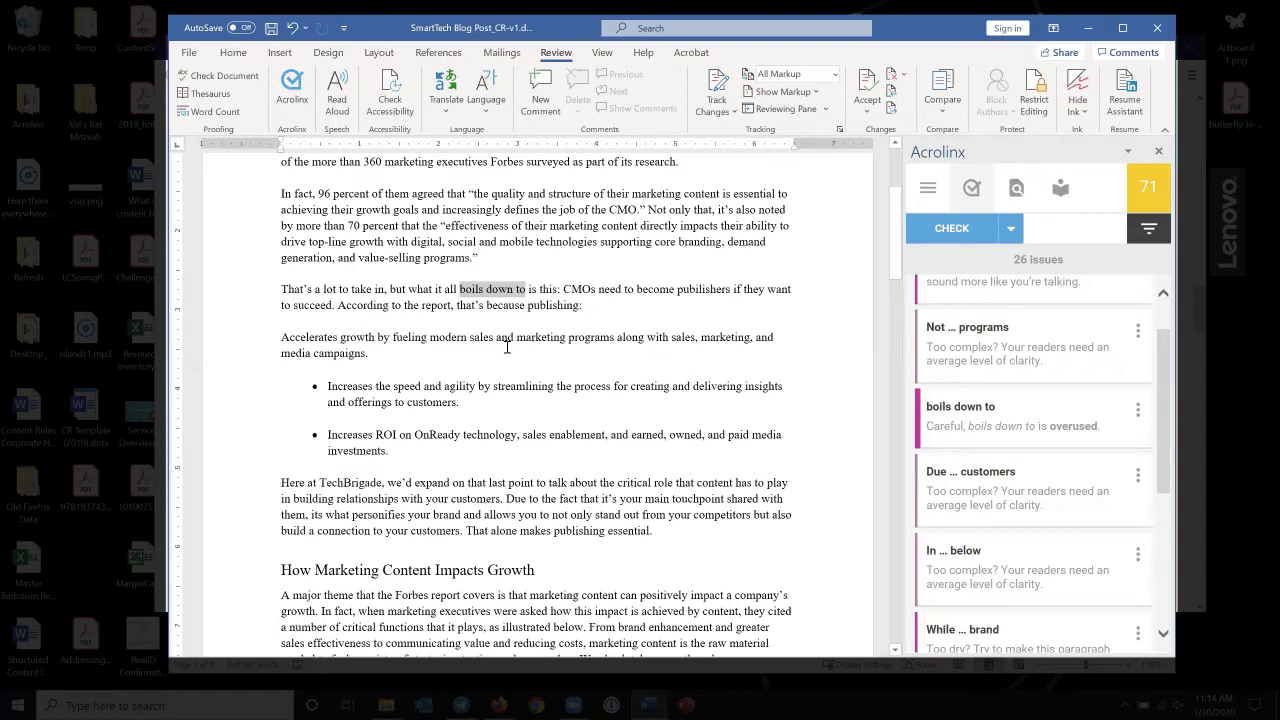
pyautogui.scroll(-1, 507, 347)
pyautogui.scroll(-2, 594, 405)
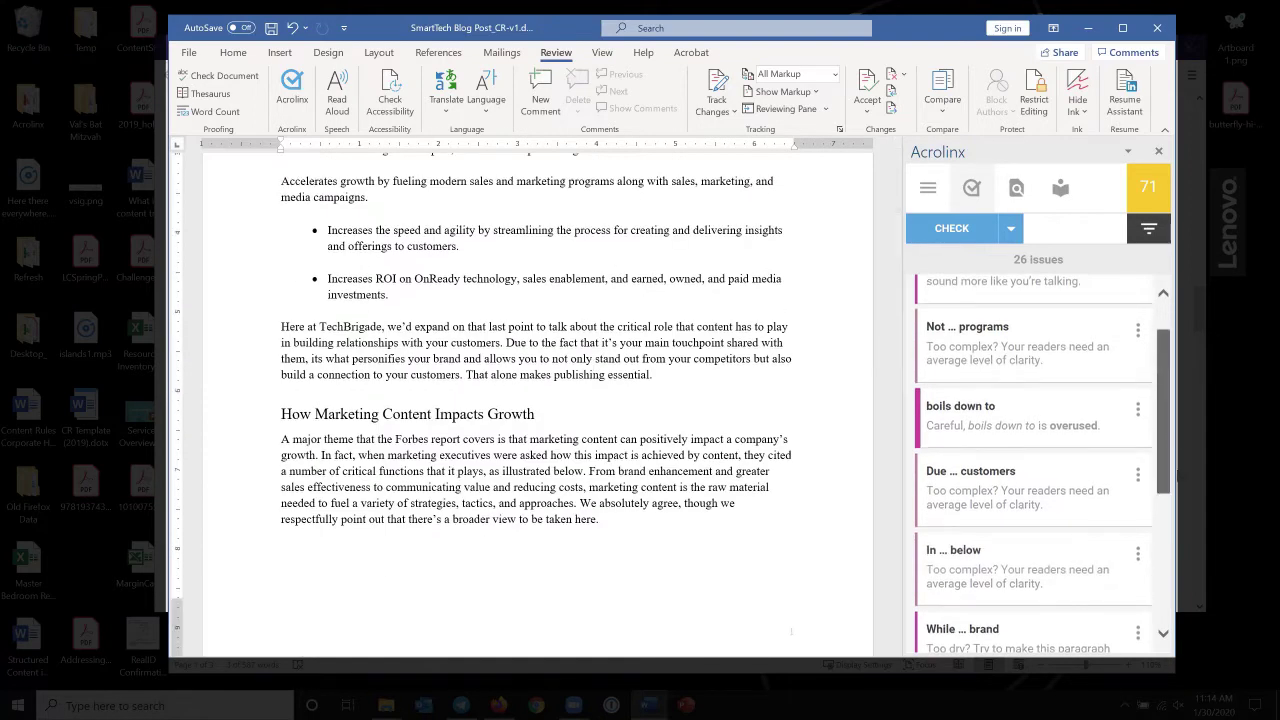
pyautogui.moveTo(1174, 440); pyautogui.dragTo(1186, 511)
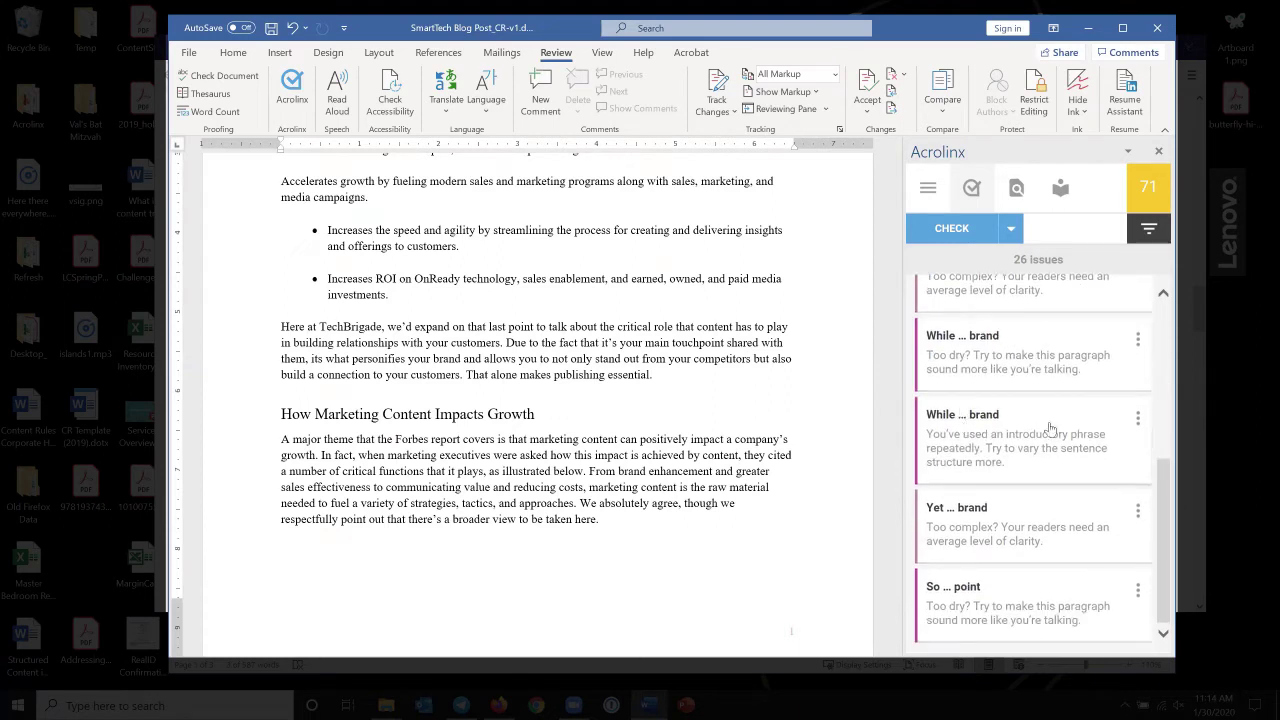
pyautogui.click(1138, 419)
pyautogui.scroll(10, 998, 362)
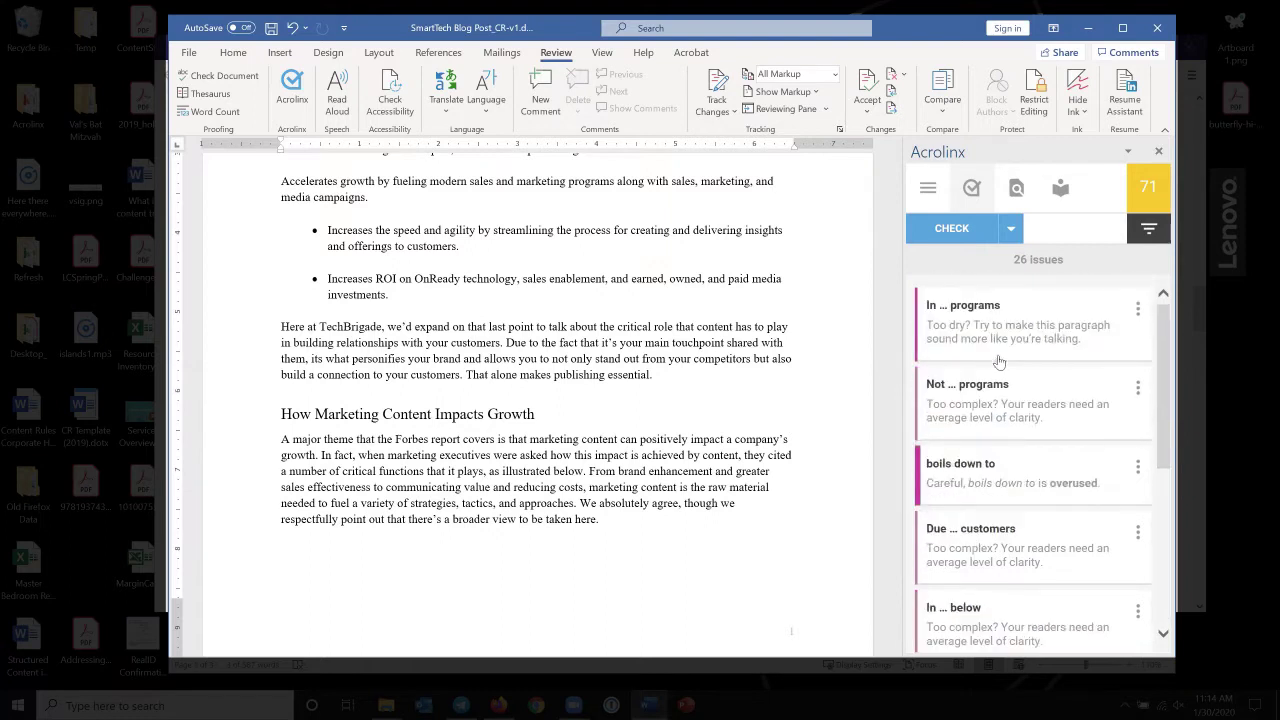
# Read the Serial Comma guideline in Acrolinx Help, then return to the blog post in Word
pyautogui.click(1148, 232)
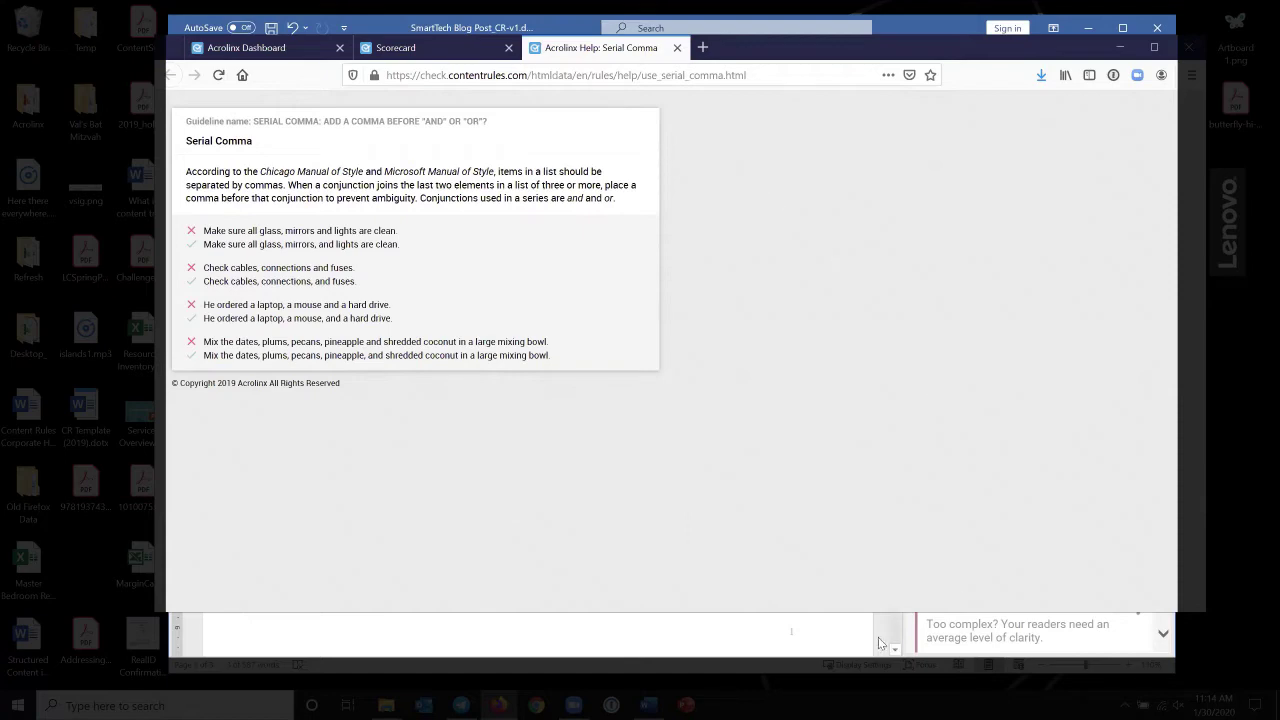
pyautogui.click(660, 650)
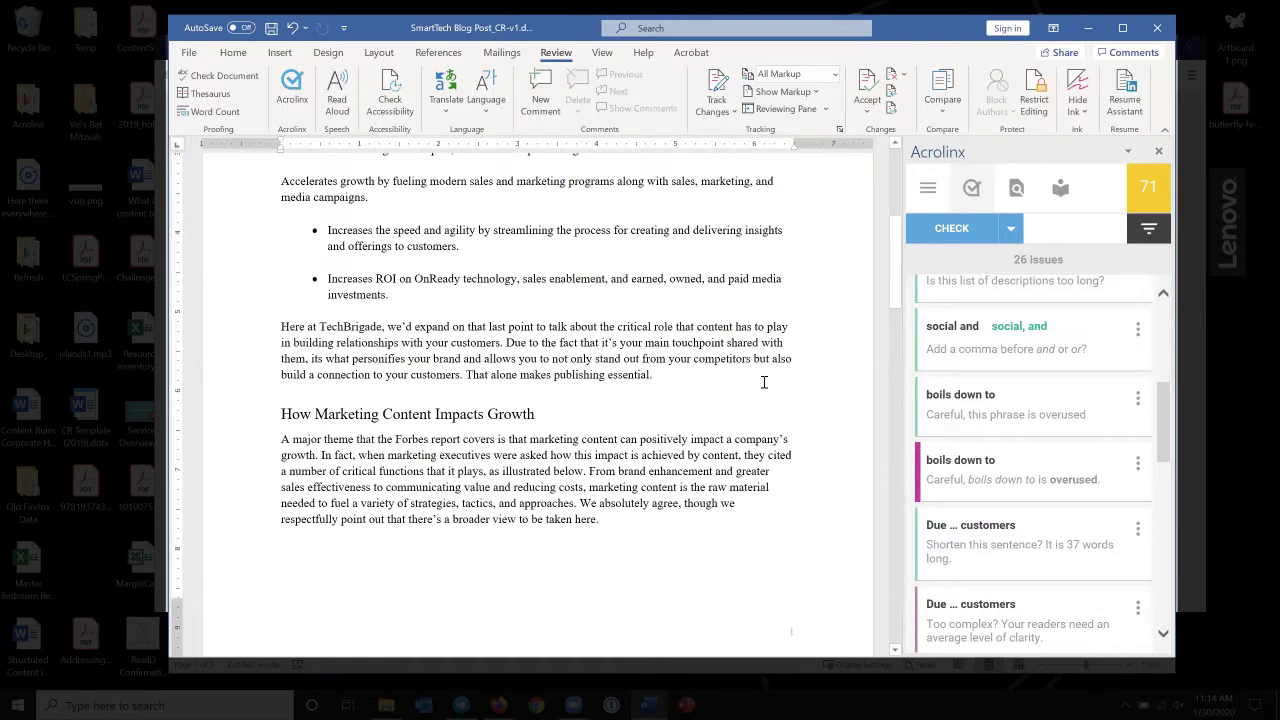
# Switch the Acrolinx sidebar to the list of 32 terminology terms found in the blog post
pyautogui.click(1060, 188)
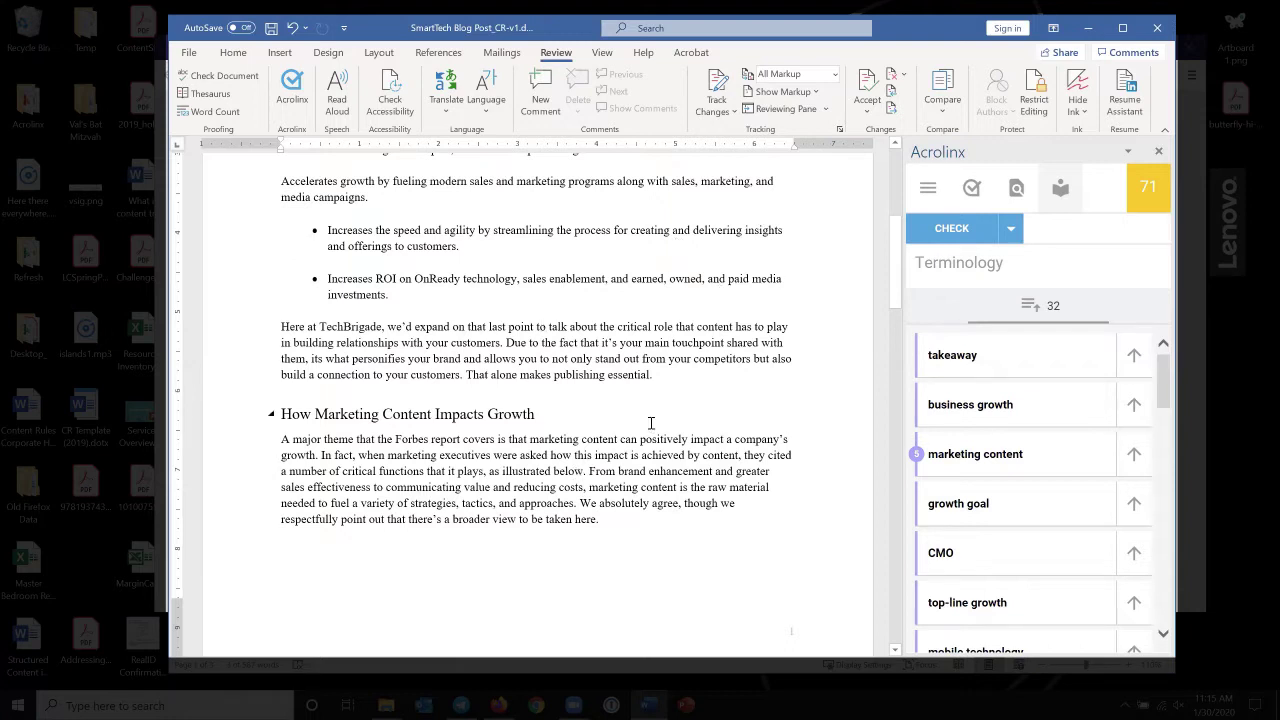
pyautogui.scroll(6, 651, 422)
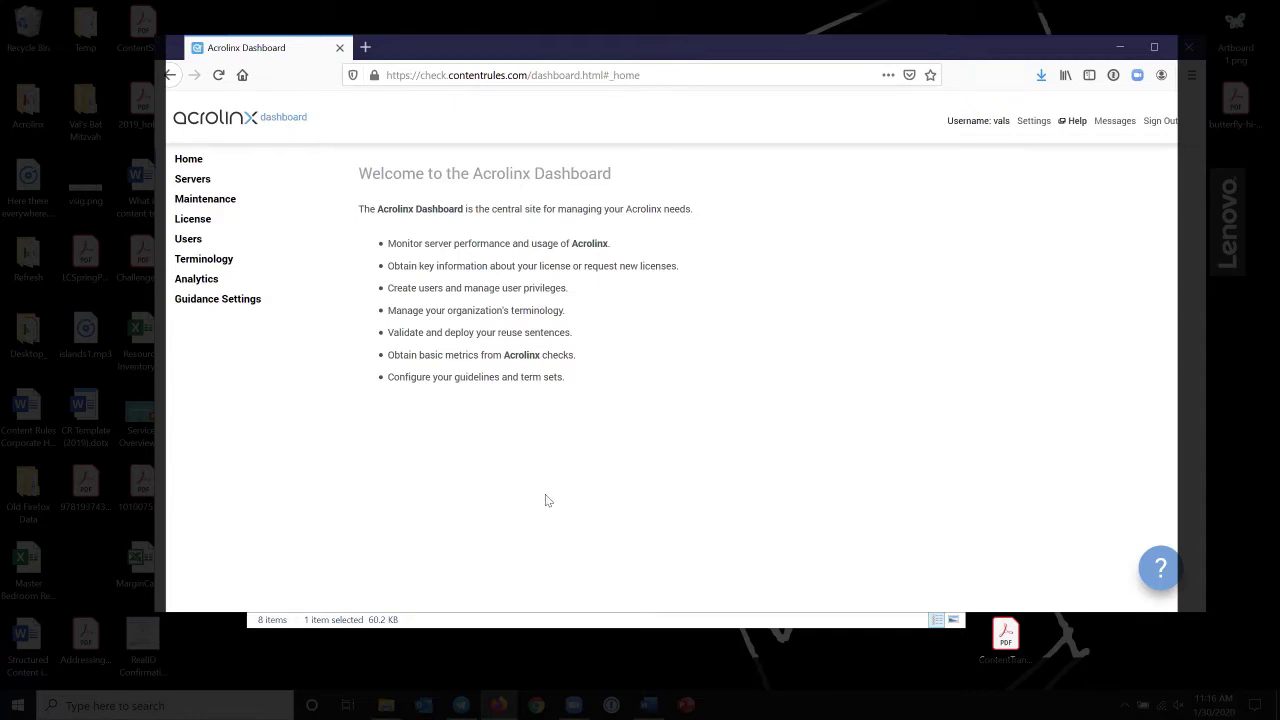
# Go to Guidance Settings > Guidelines to view the en - Facebook guide's enabled, disabled and contextual guidelines
pyautogui.click(204, 300)
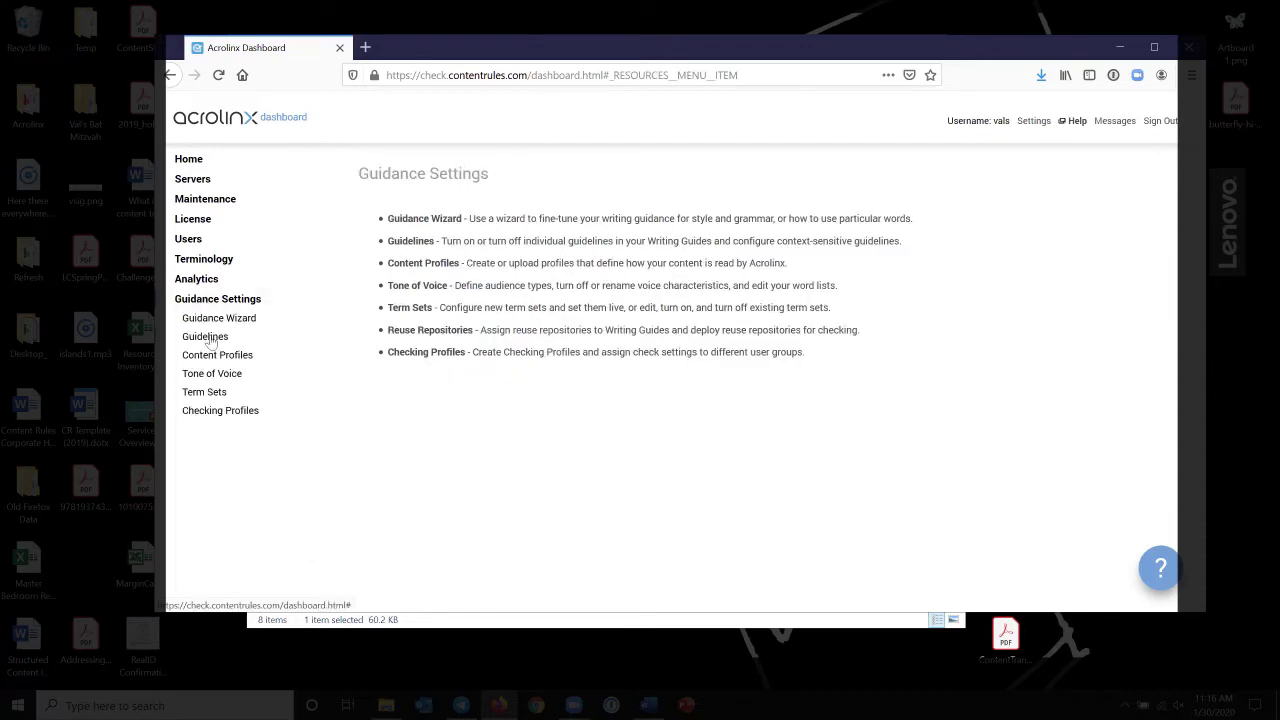
pyautogui.click(207, 338)
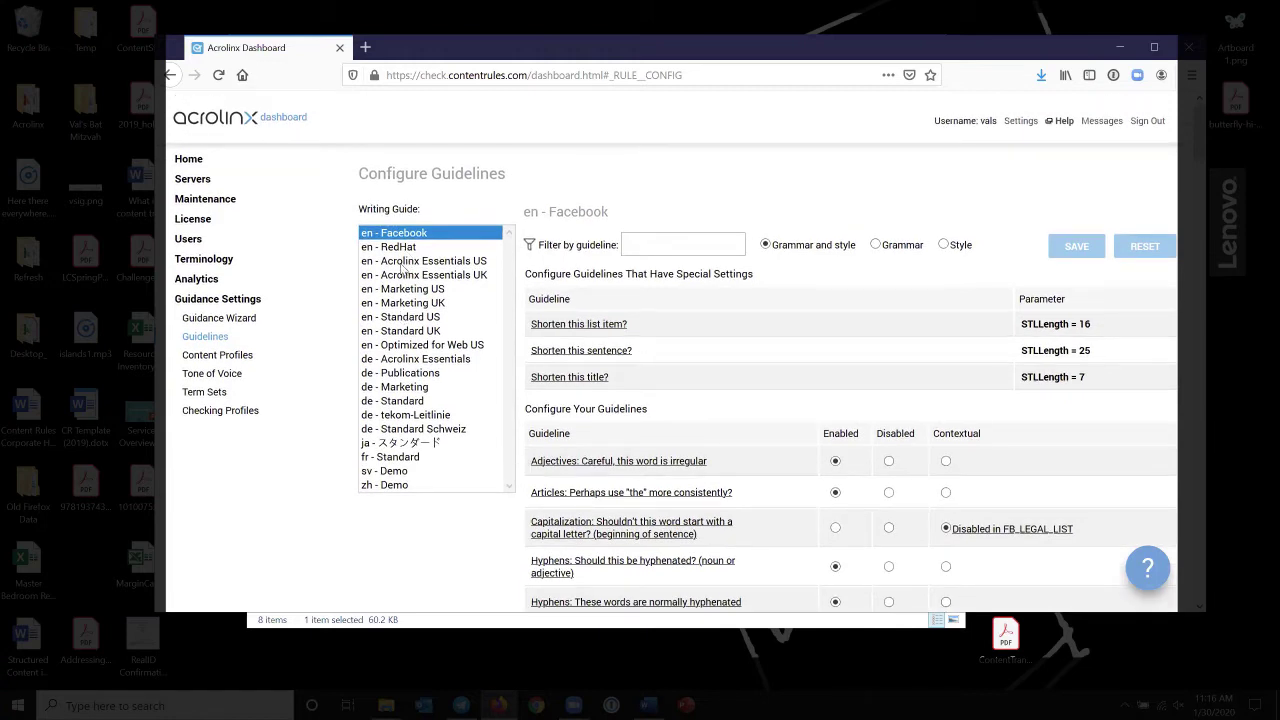
pyautogui.click(404, 262)
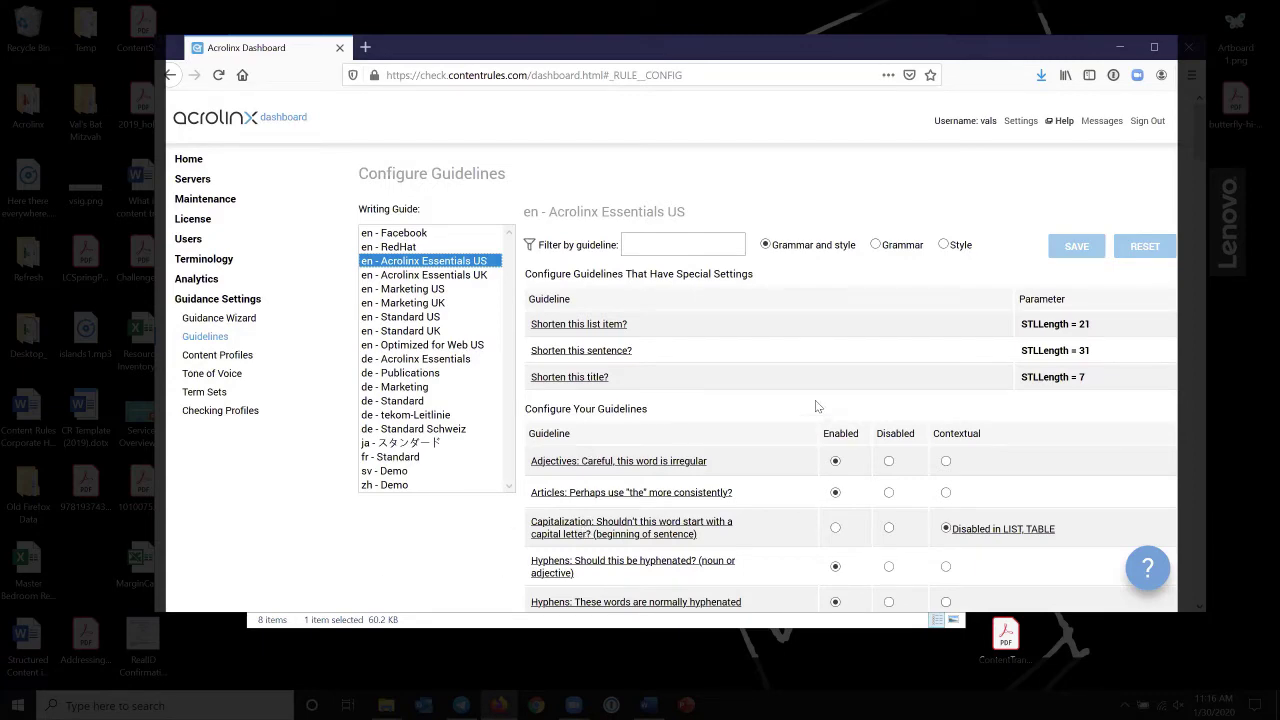
pyautogui.scroll(-5, 814, 400)
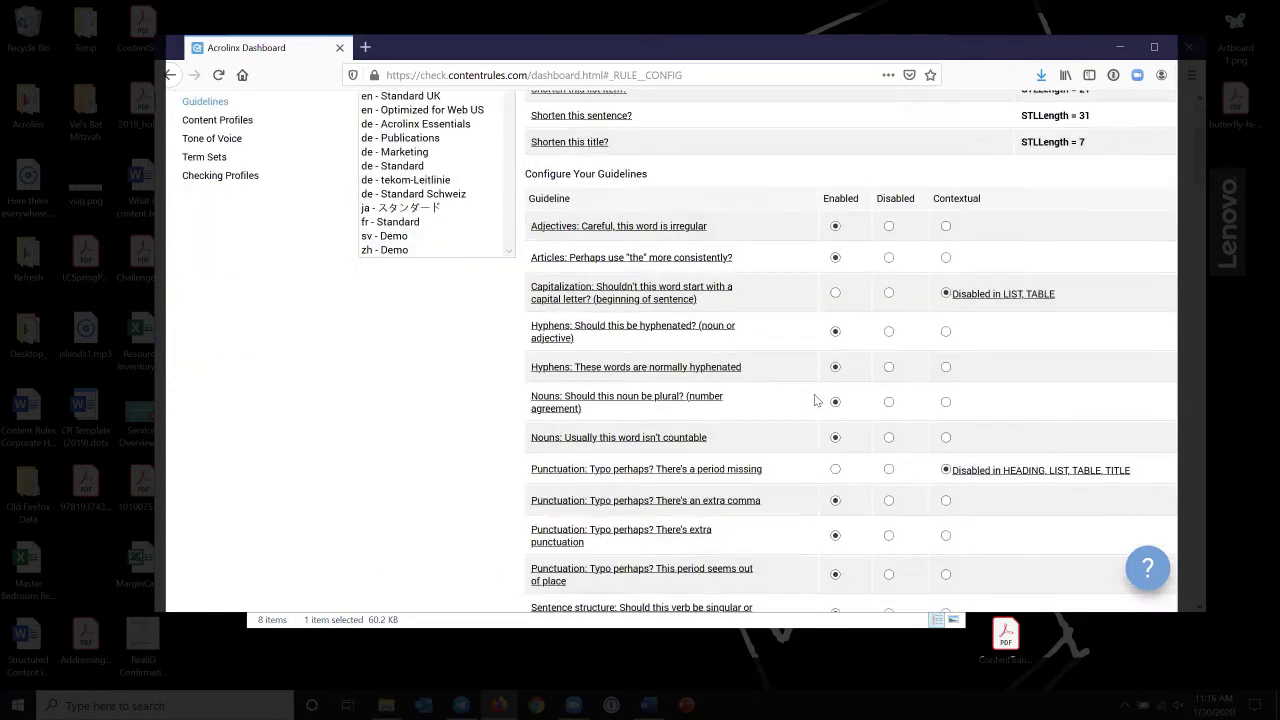
pyautogui.scroll(-5, 814, 400)
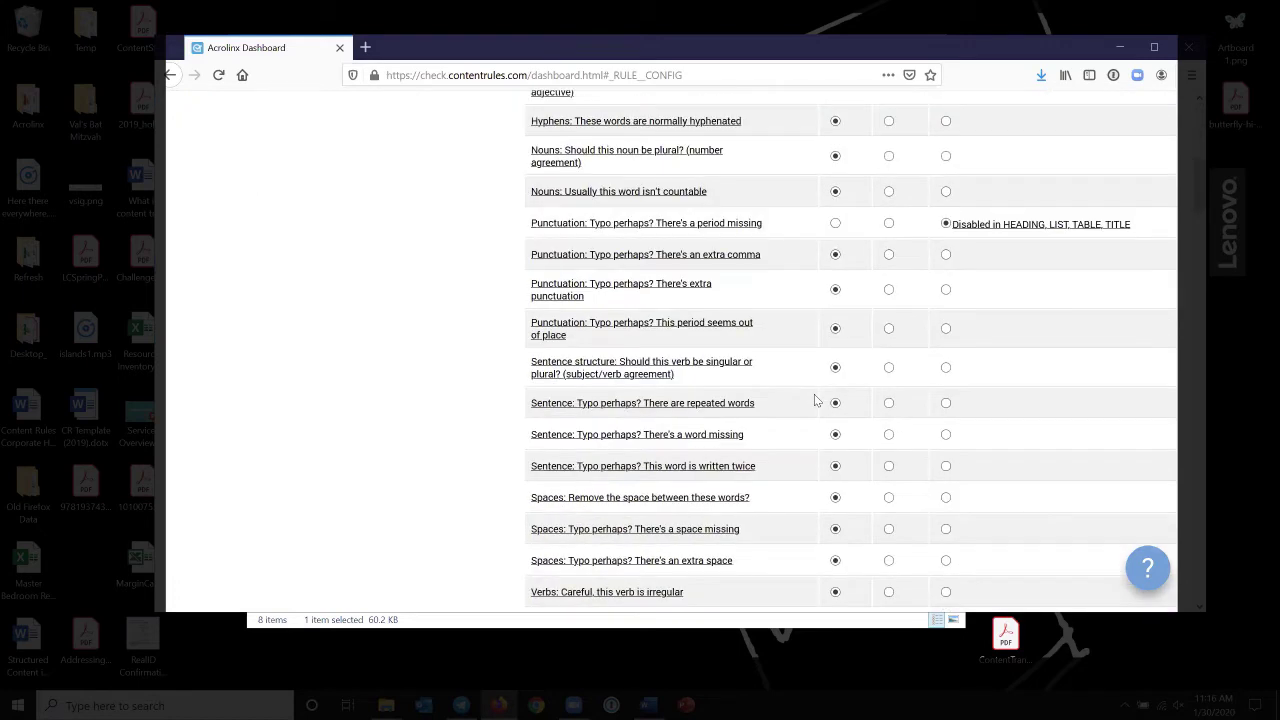
pyautogui.scroll(-5, 814, 400)
pyautogui.scroll(-3, 814, 400)
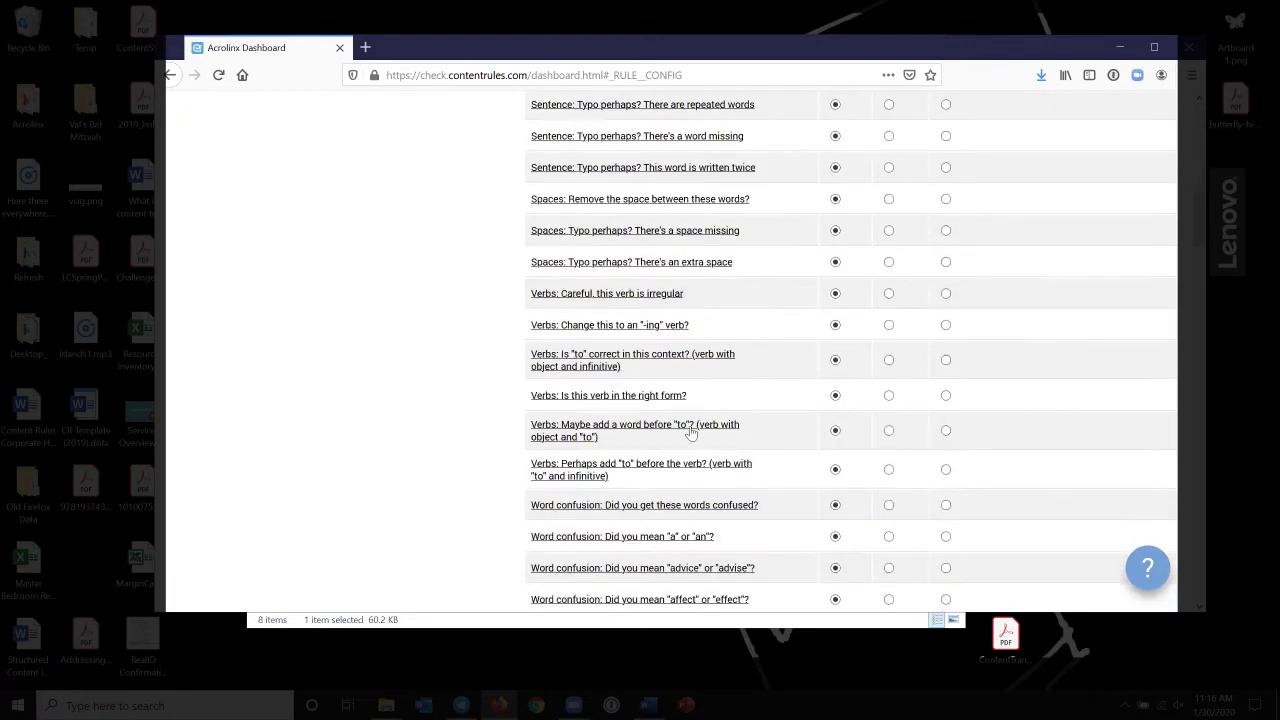
pyautogui.scroll(-2, 636, 492)
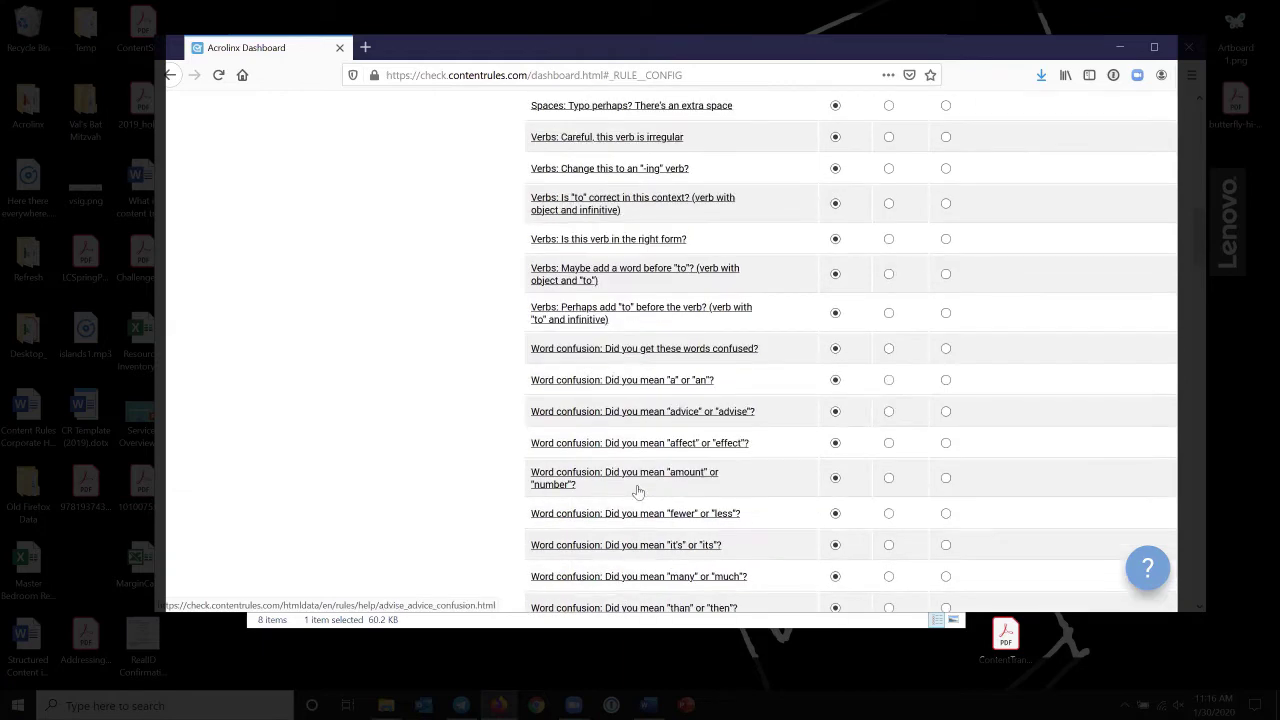
pyautogui.scroll(10, 675, 428)
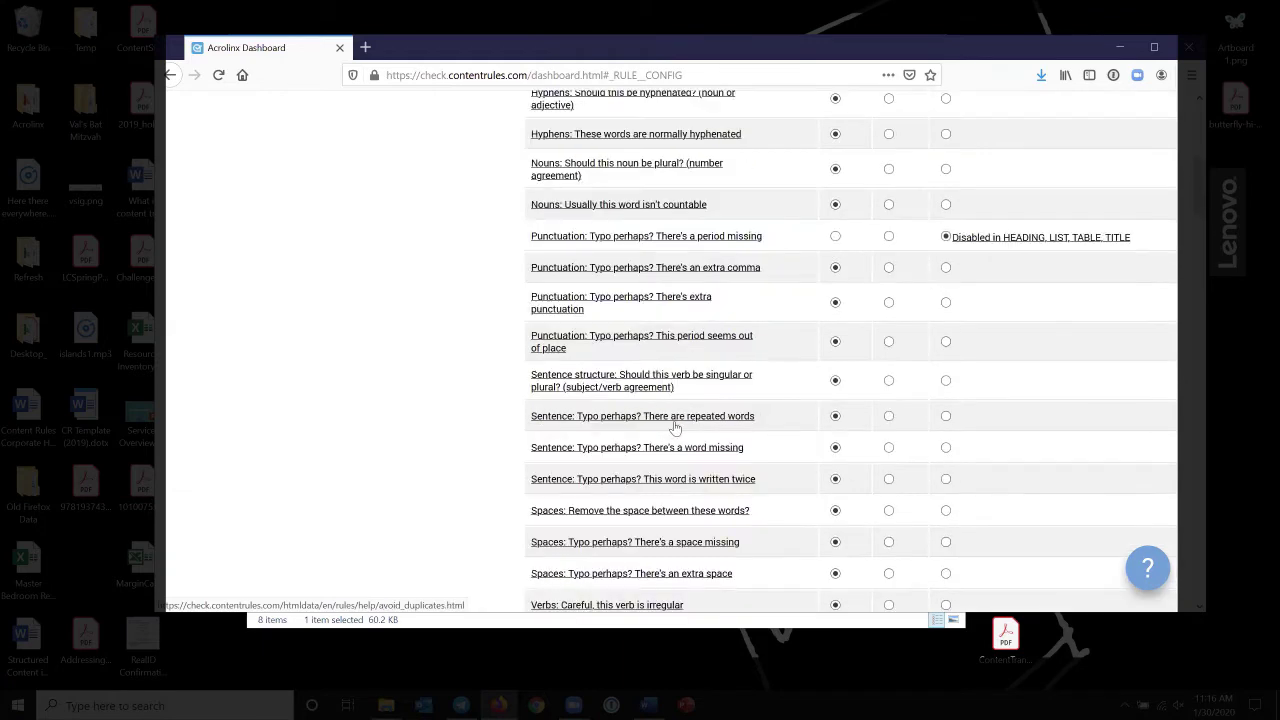
pyautogui.scroll(7, 675, 428)
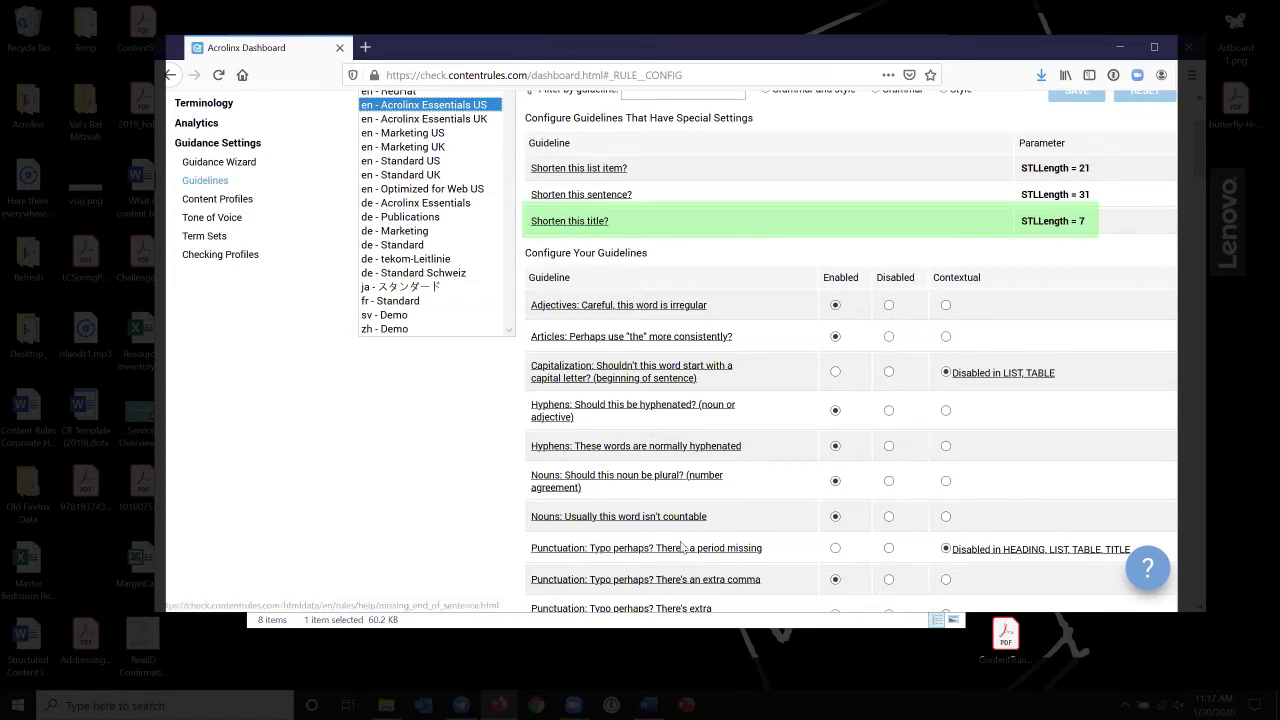
pyautogui.scroll(-2, 680, 548)
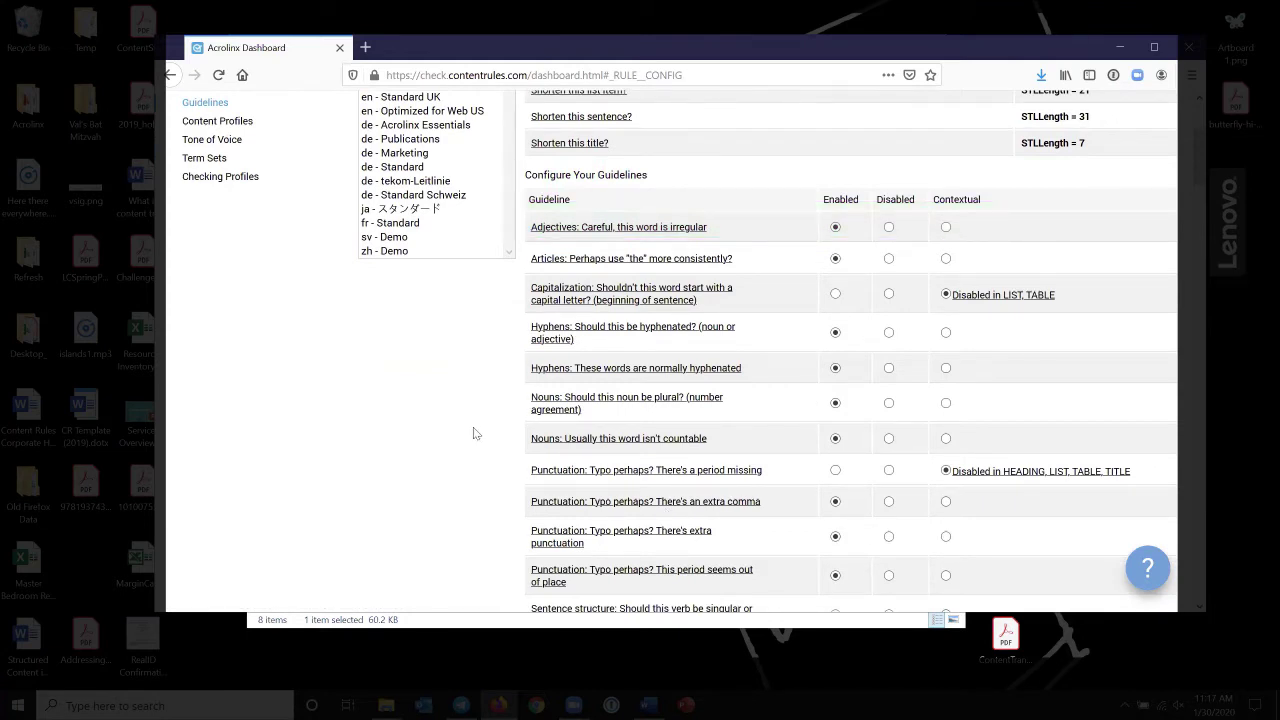
pyautogui.scroll(-2, 477, 433)
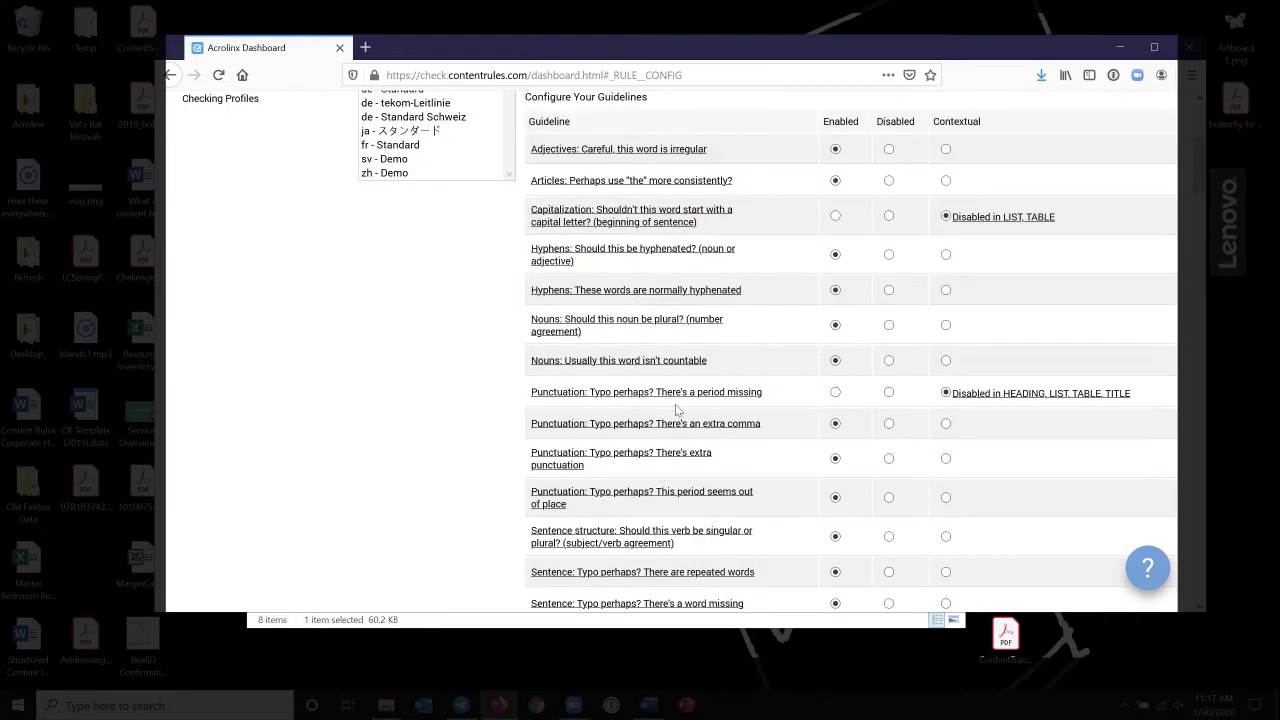
pyautogui.scroll(-4, 675, 404)
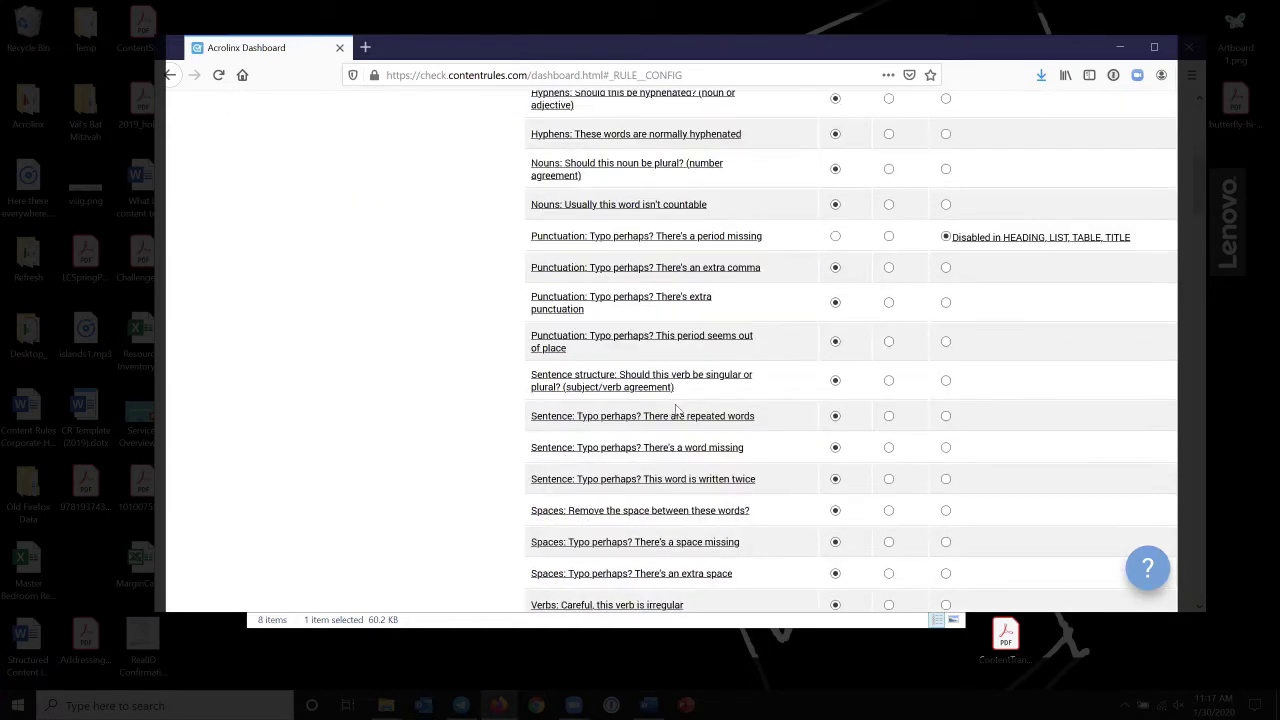
pyautogui.scroll(-4, 675, 408)
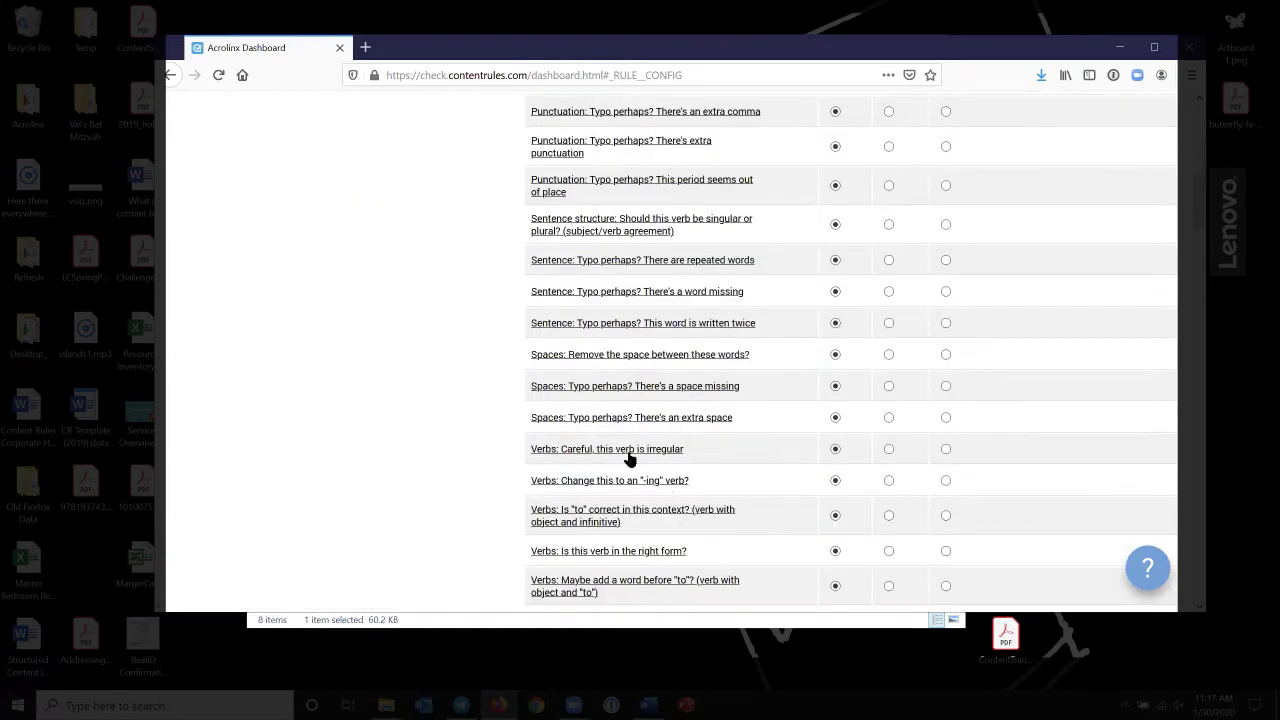
pyautogui.scroll(-2, 655, 405)
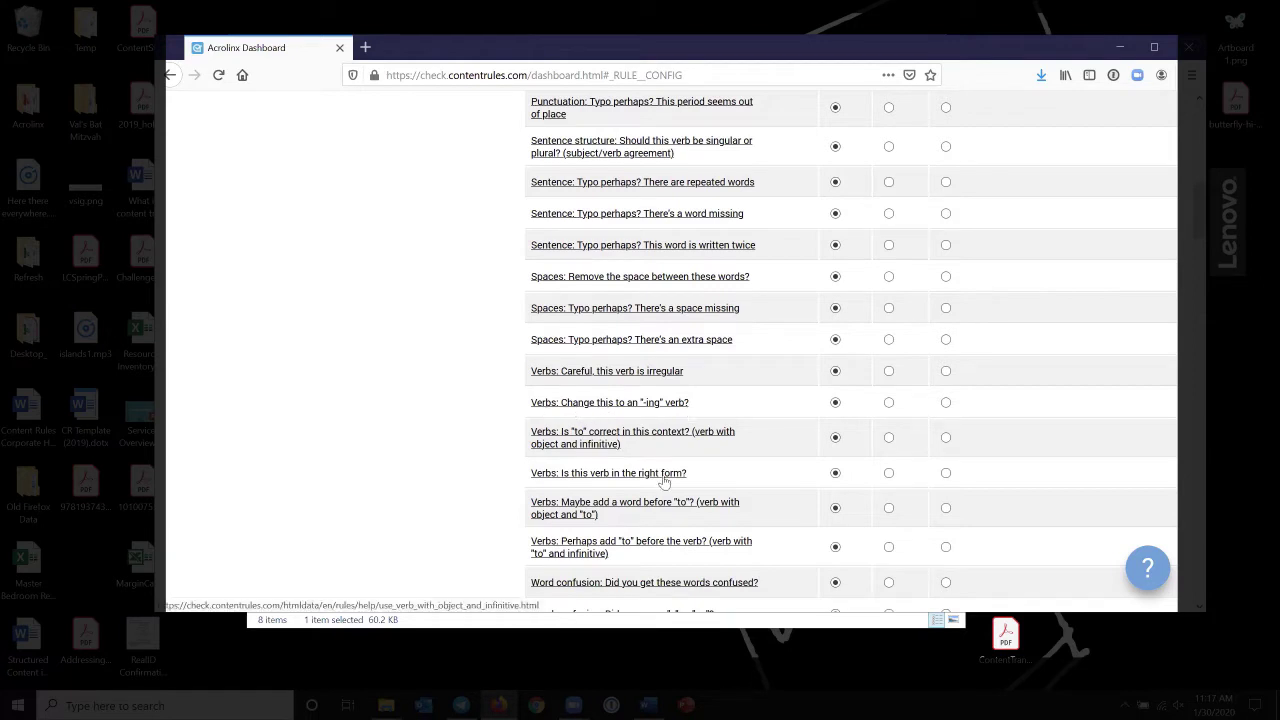
pyautogui.scroll(-1, 666, 476)
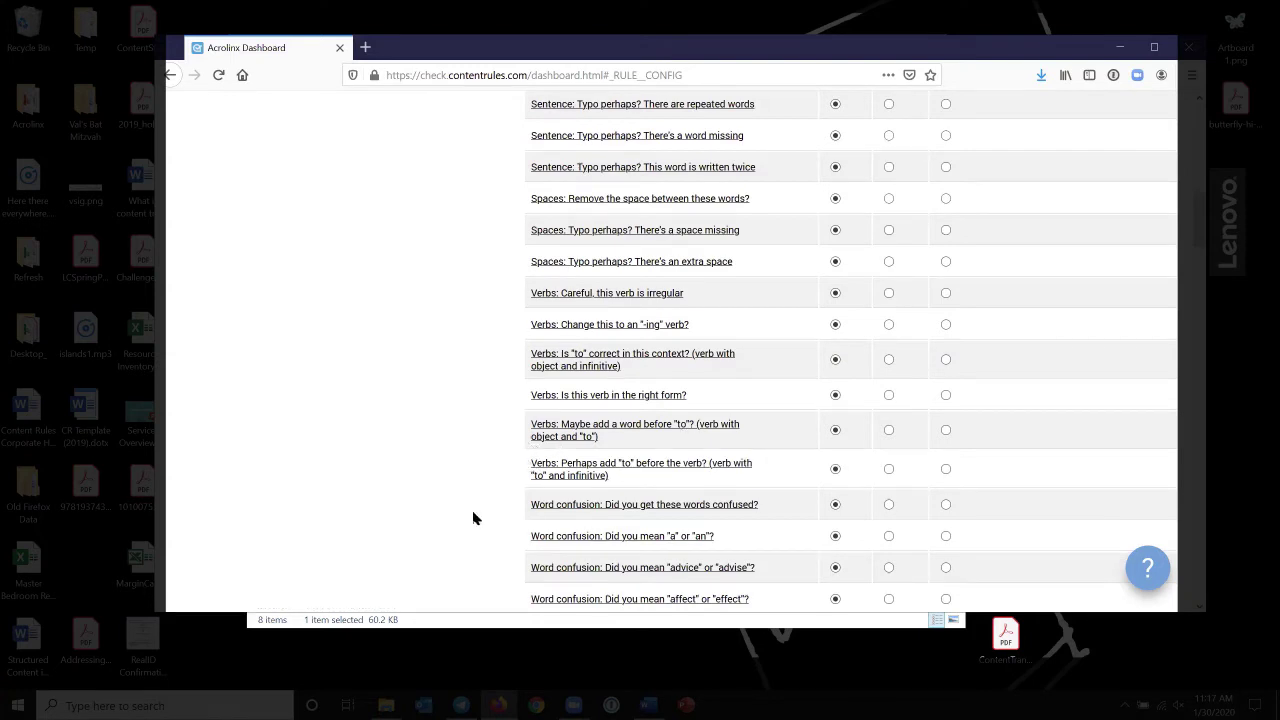
pyautogui.scroll(-2, 474, 512)
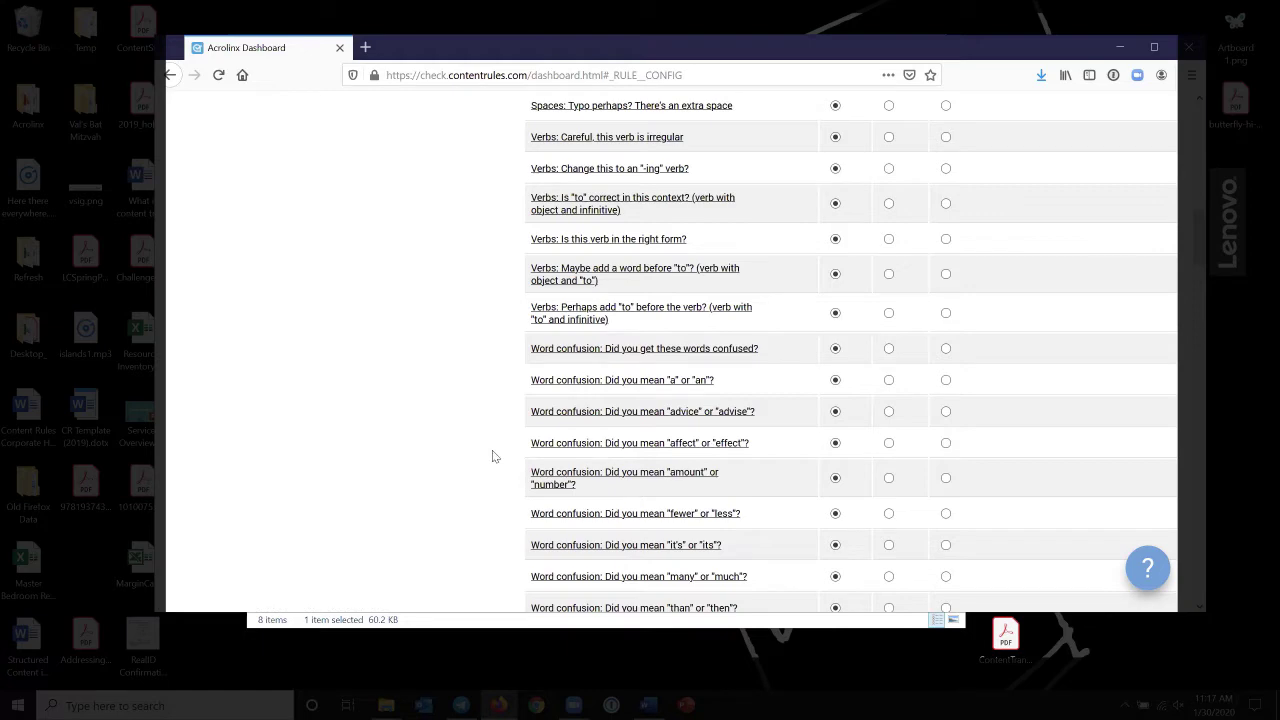
pyautogui.scroll(-2, 492, 456)
pyautogui.scroll(-2, 634, 456)
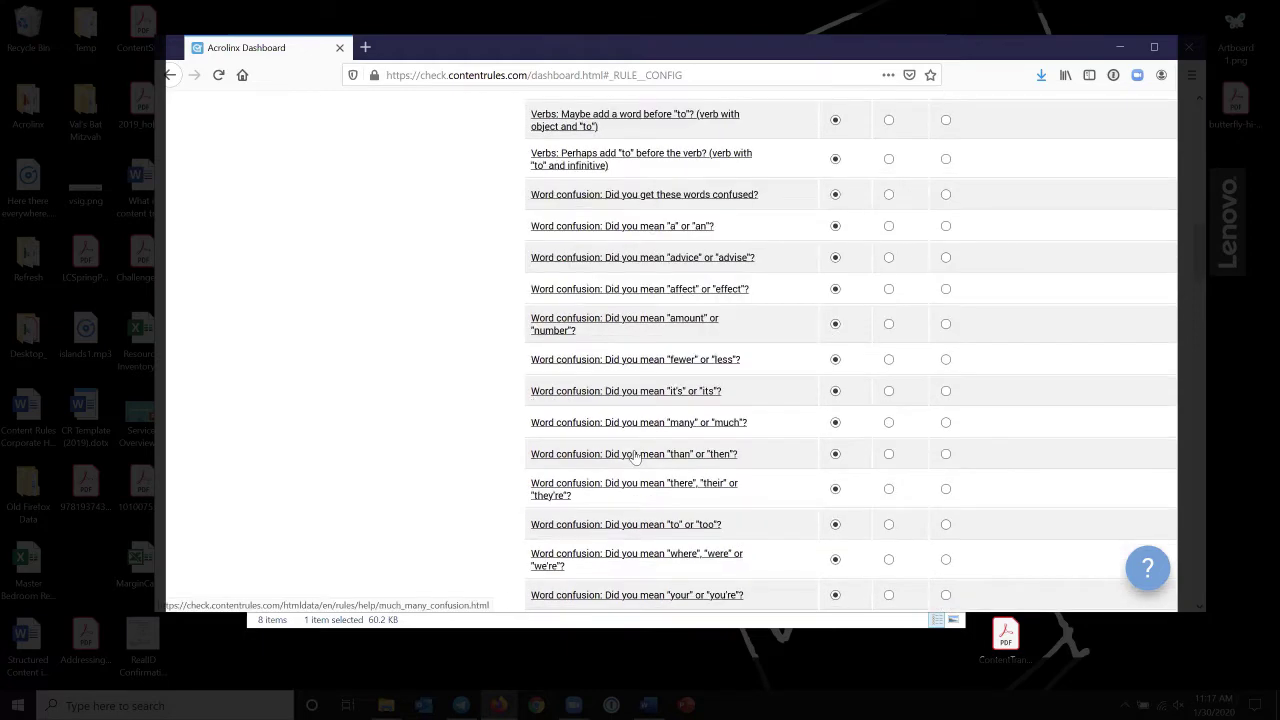
pyautogui.scroll(-8, 634, 456)
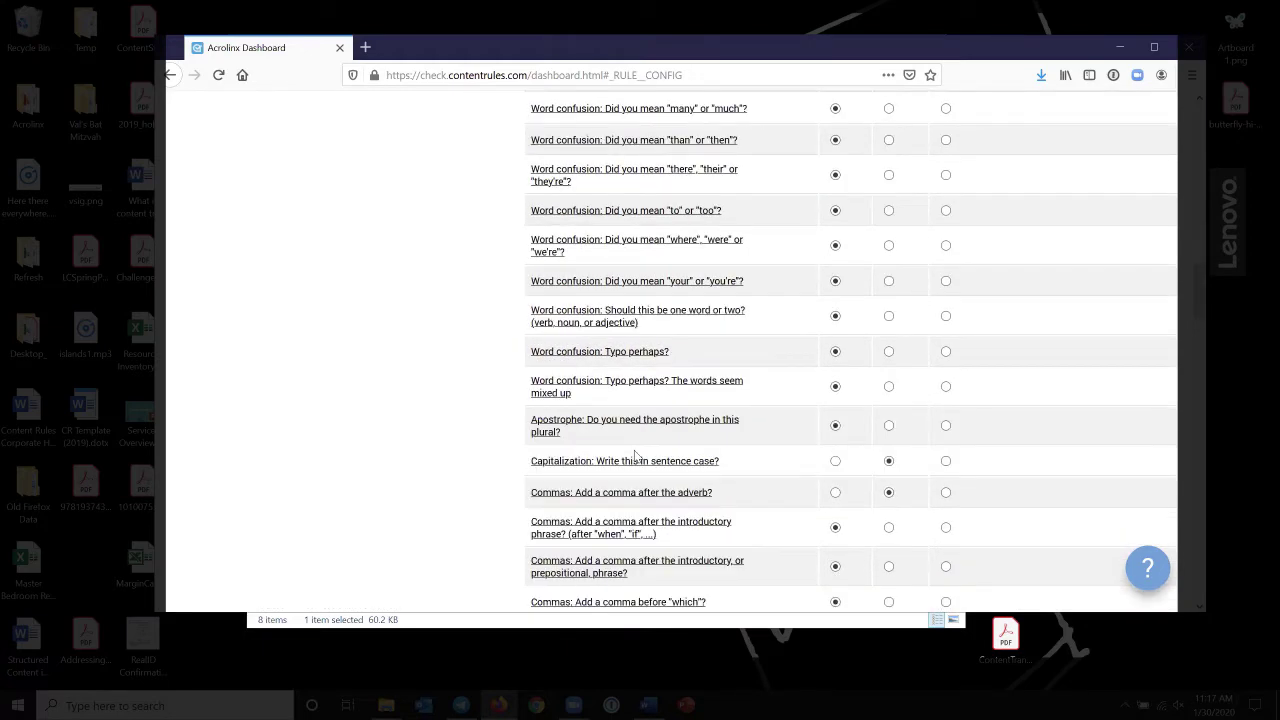
pyautogui.scroll(-2, 634, 456)
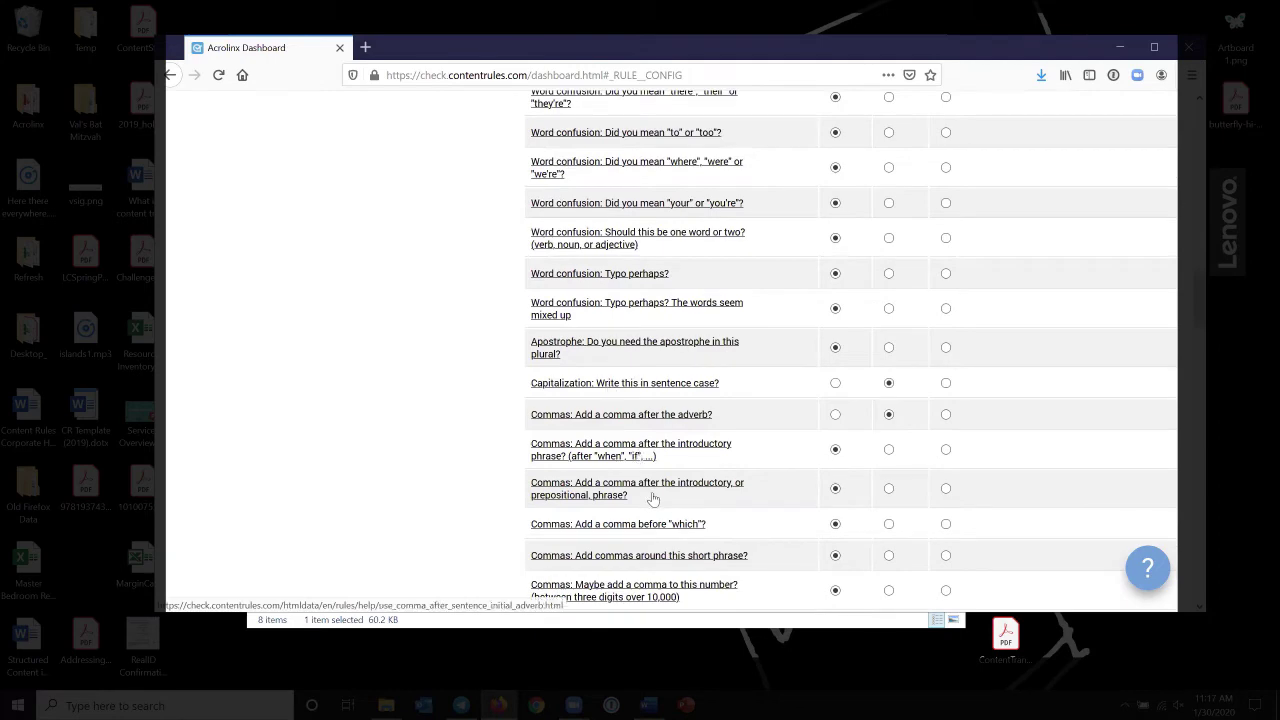
pyautogui.scroll(-2, 648, 485)
pyautogui.scroll(-10, 645, 480)
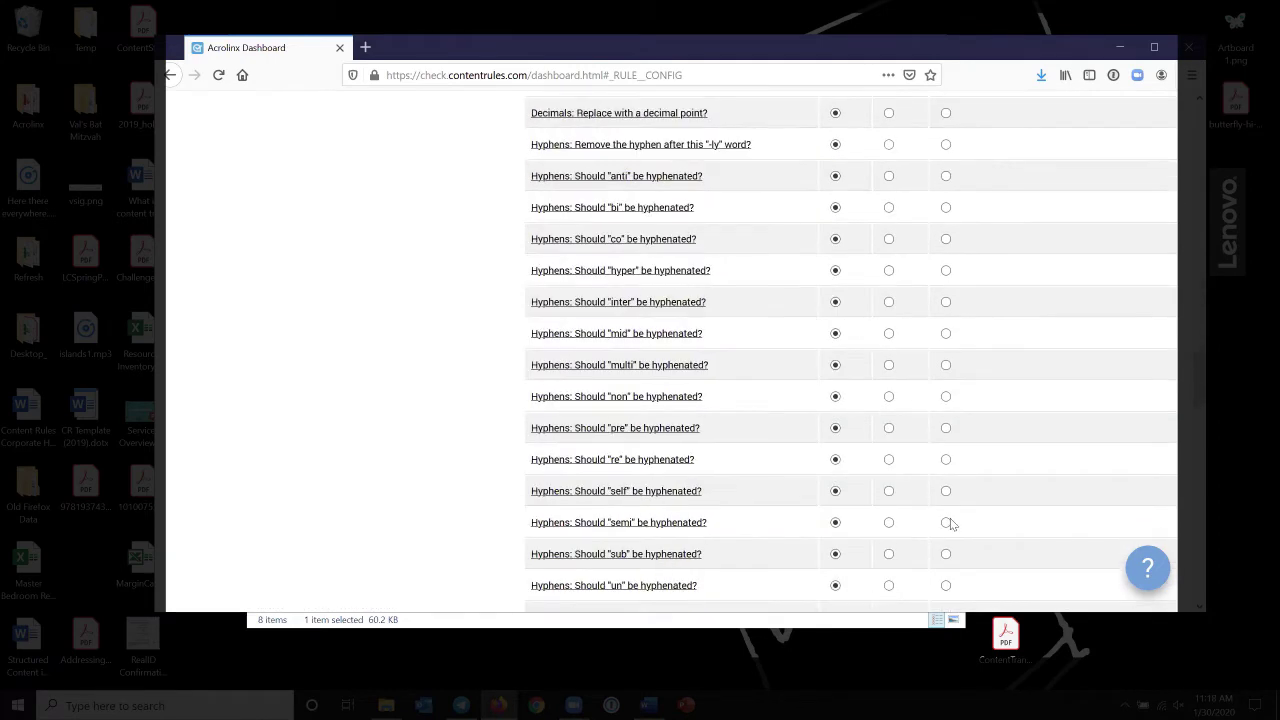
pyautogui.scroll(6, 604, 344)
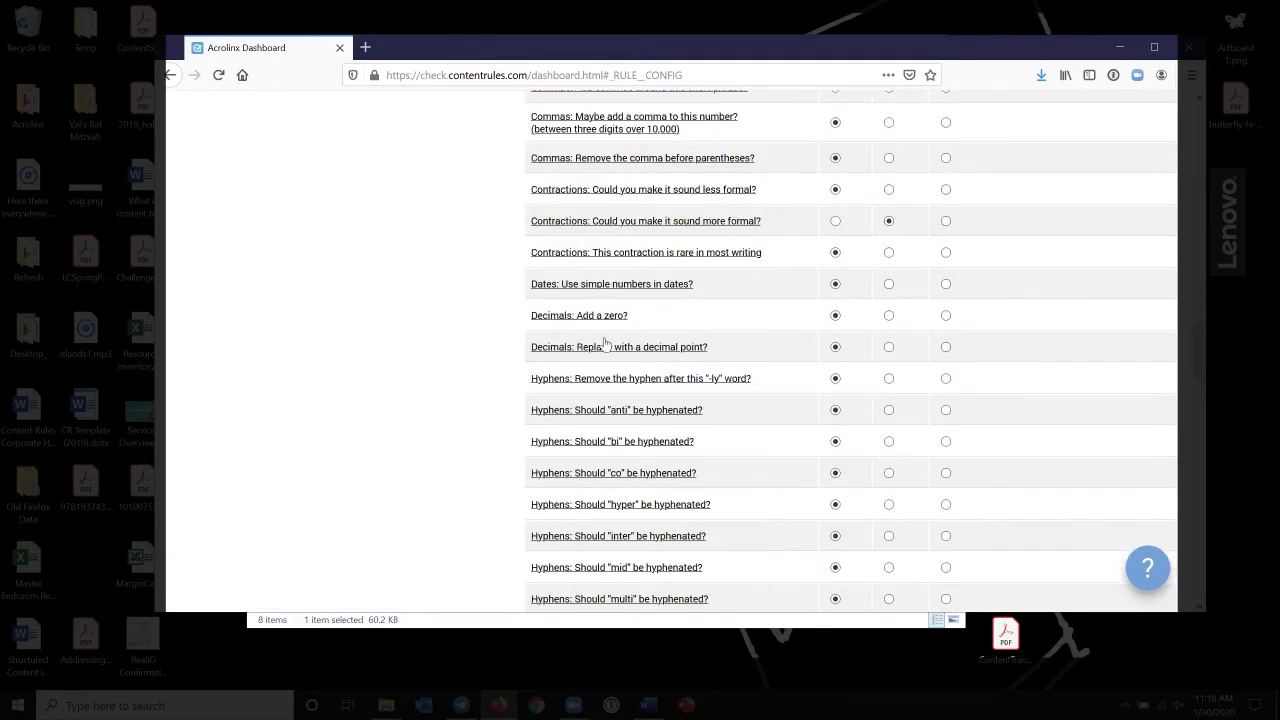
pyautogui.scroll(20, 604, 343)
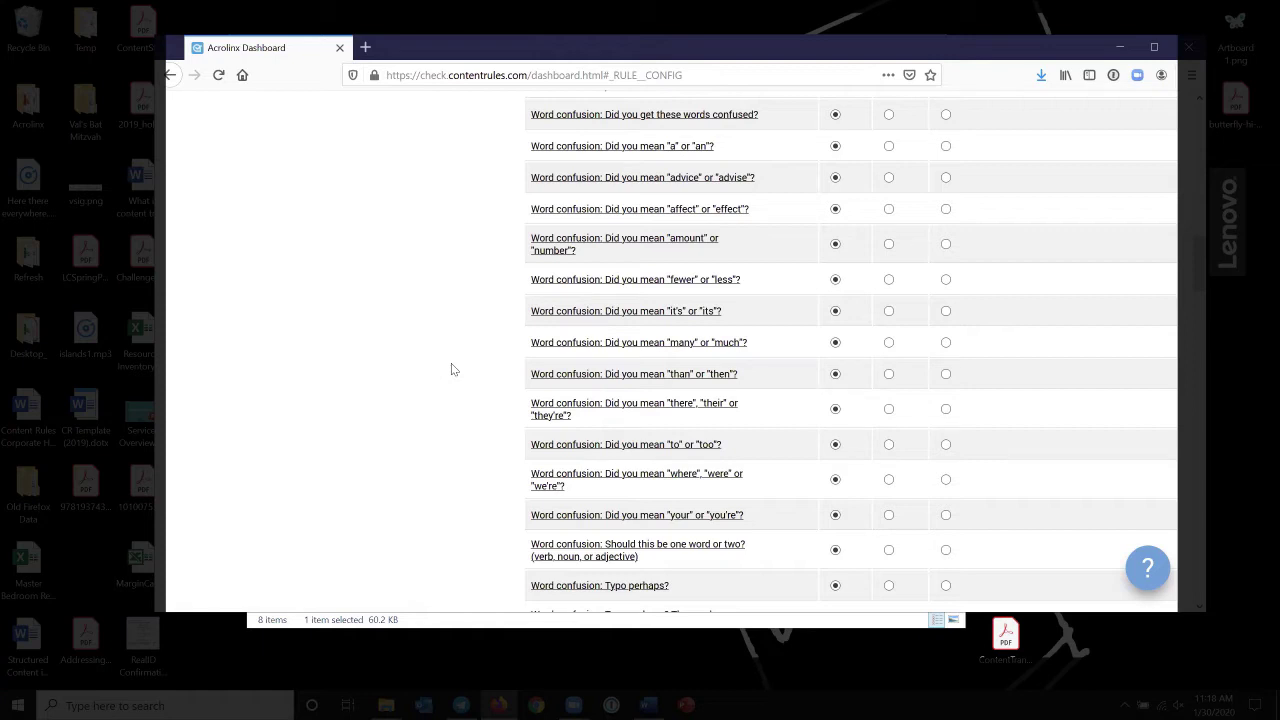
pyautogui.scroll(4, 454, 376)
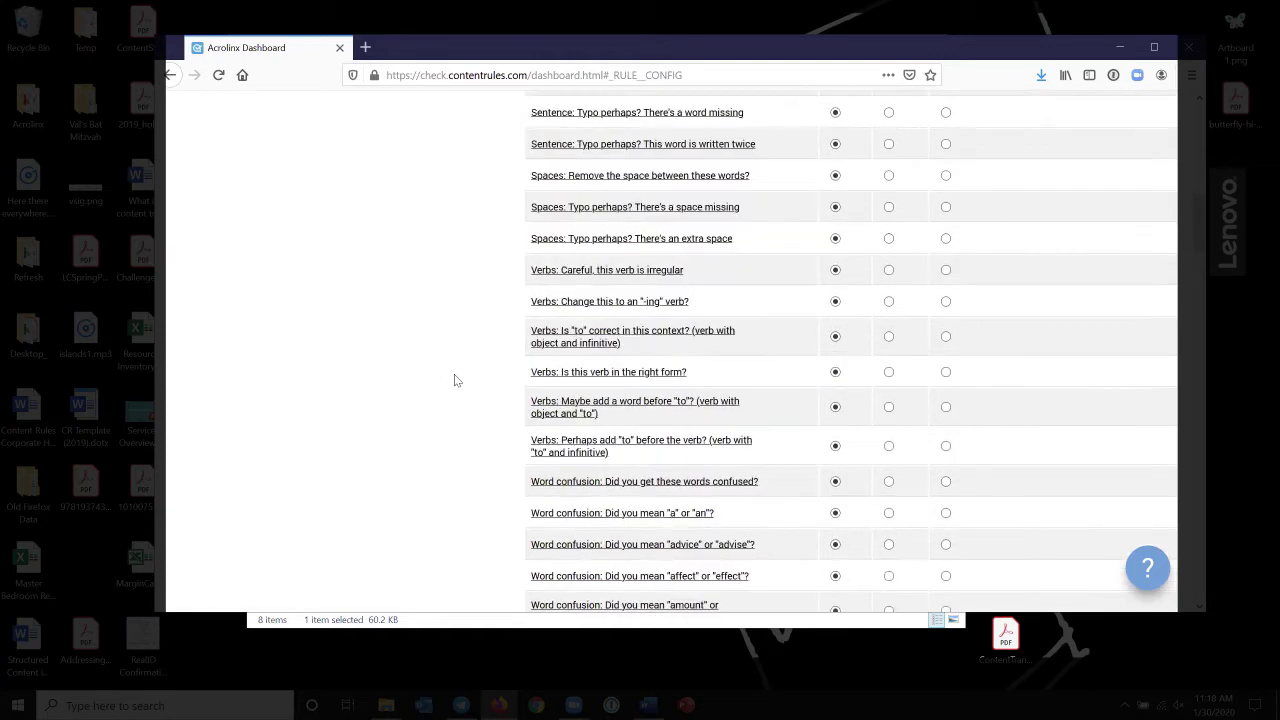
pyautogui.scroll(5, 454, 379)
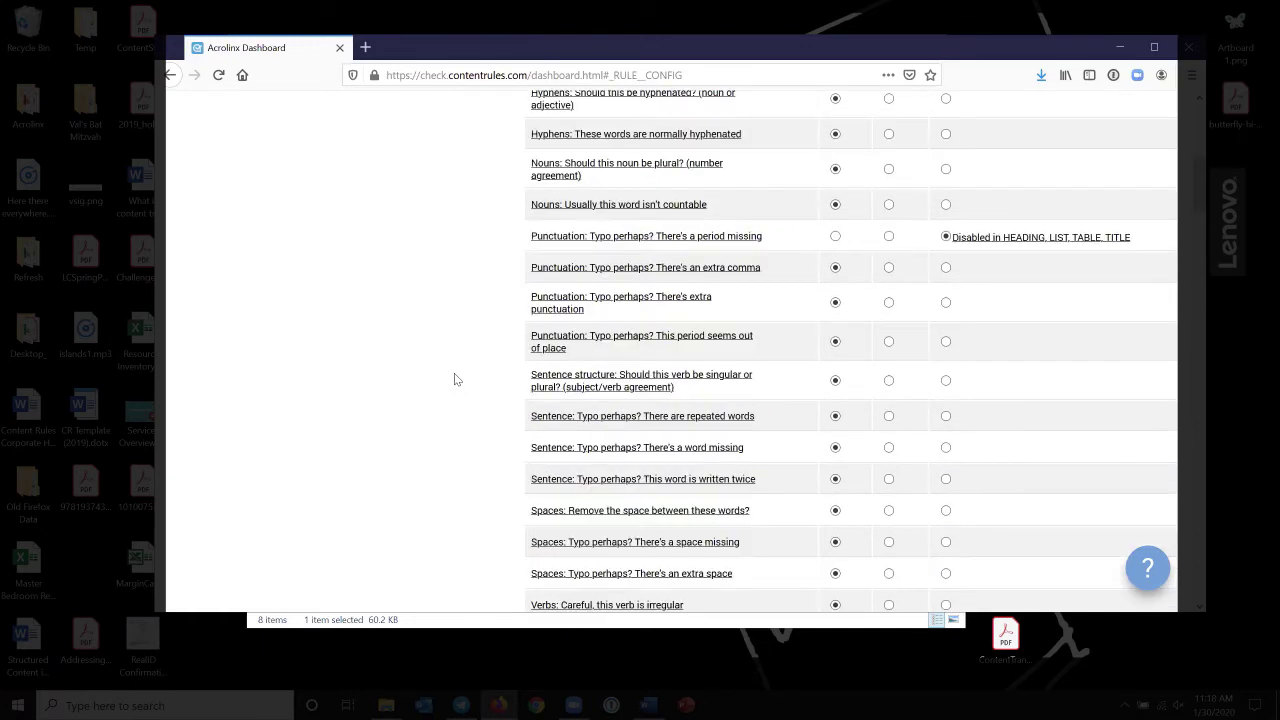
pyautogui.scroll(1, 454, 379)
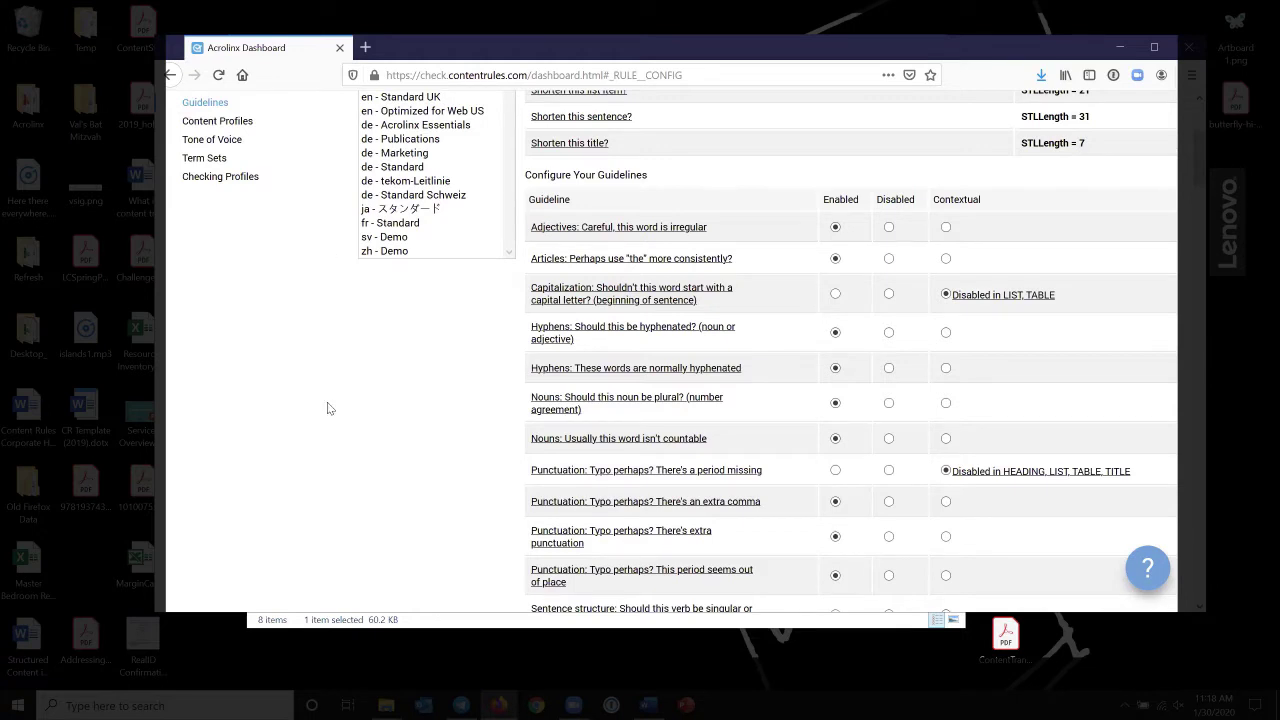
pyautogui.scroll(2, 327, 408)
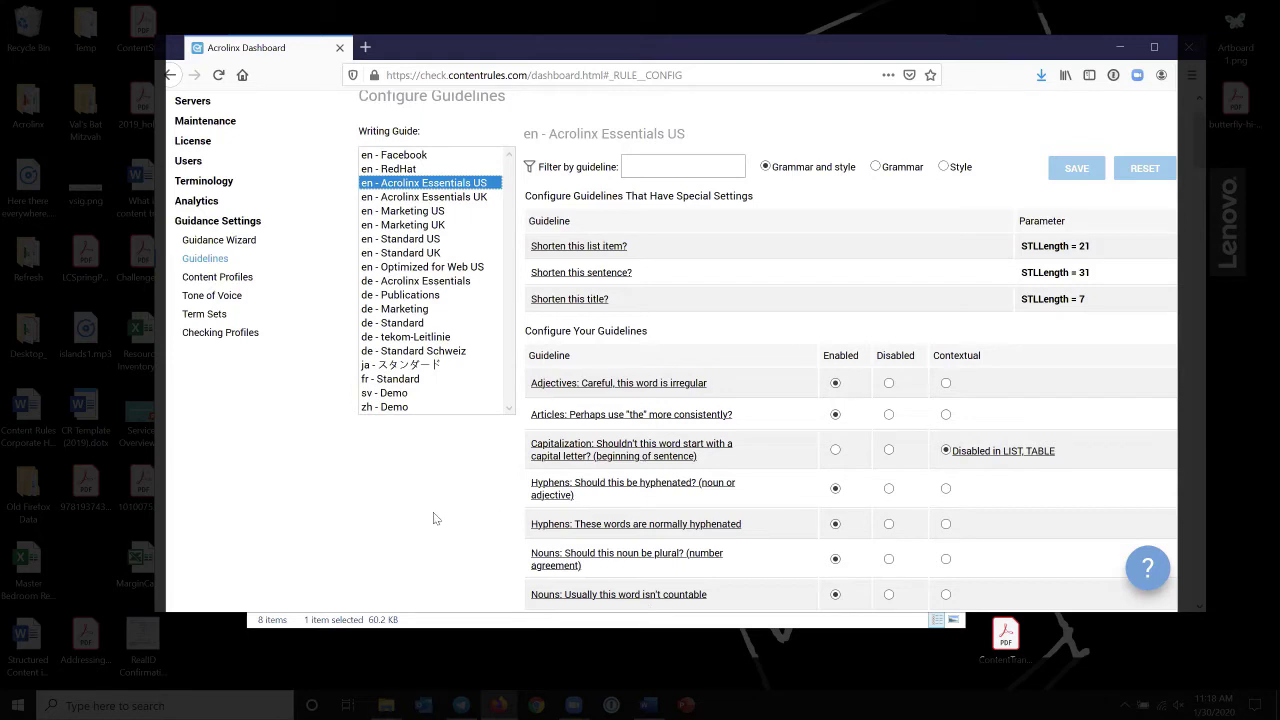
pyautogui.scroll(-1, 405, 140)
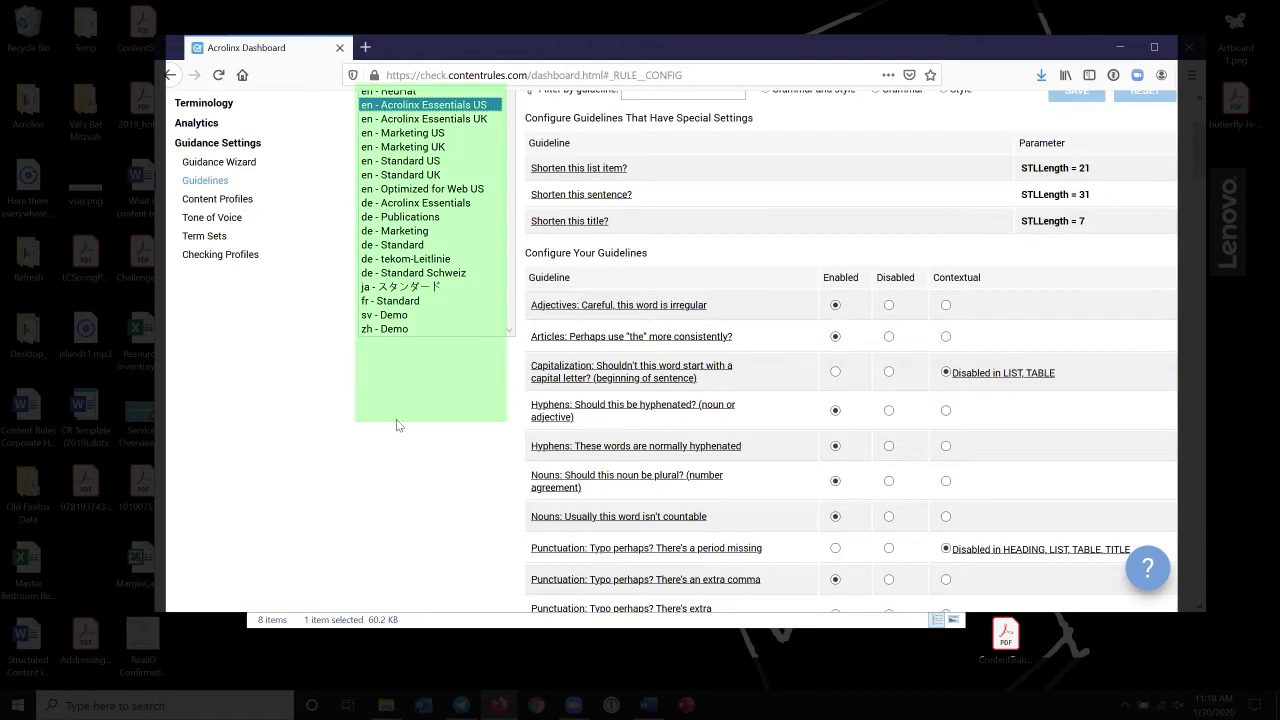
pyautogui.scroll(1, 440, 230)
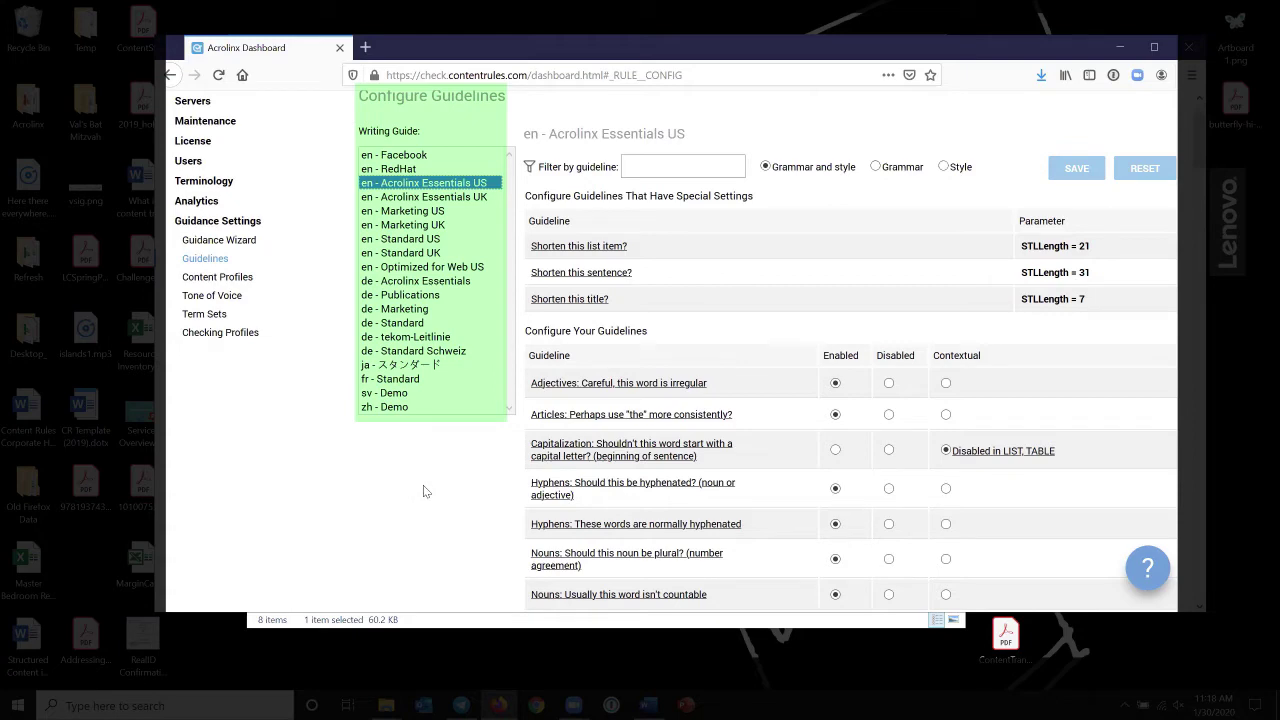
pyautogui.scroll(-2, 388, 521)
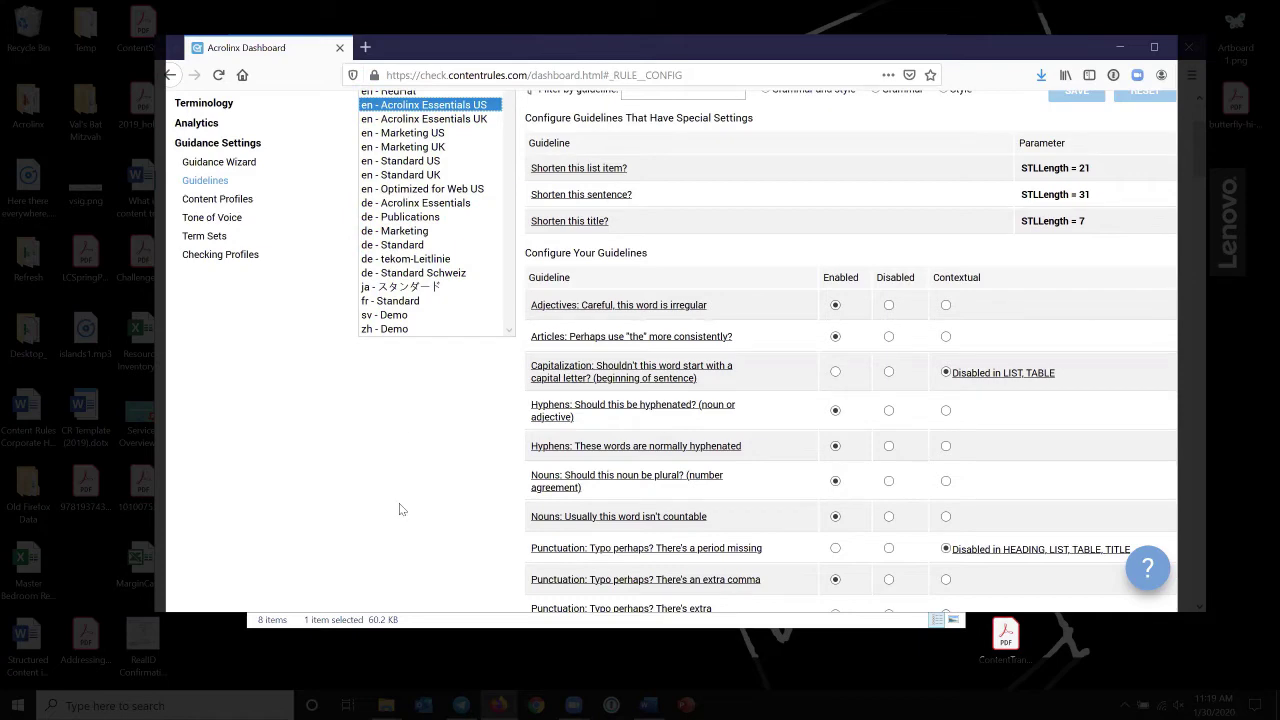
pyautogui.scroll(-2, 399, 508)
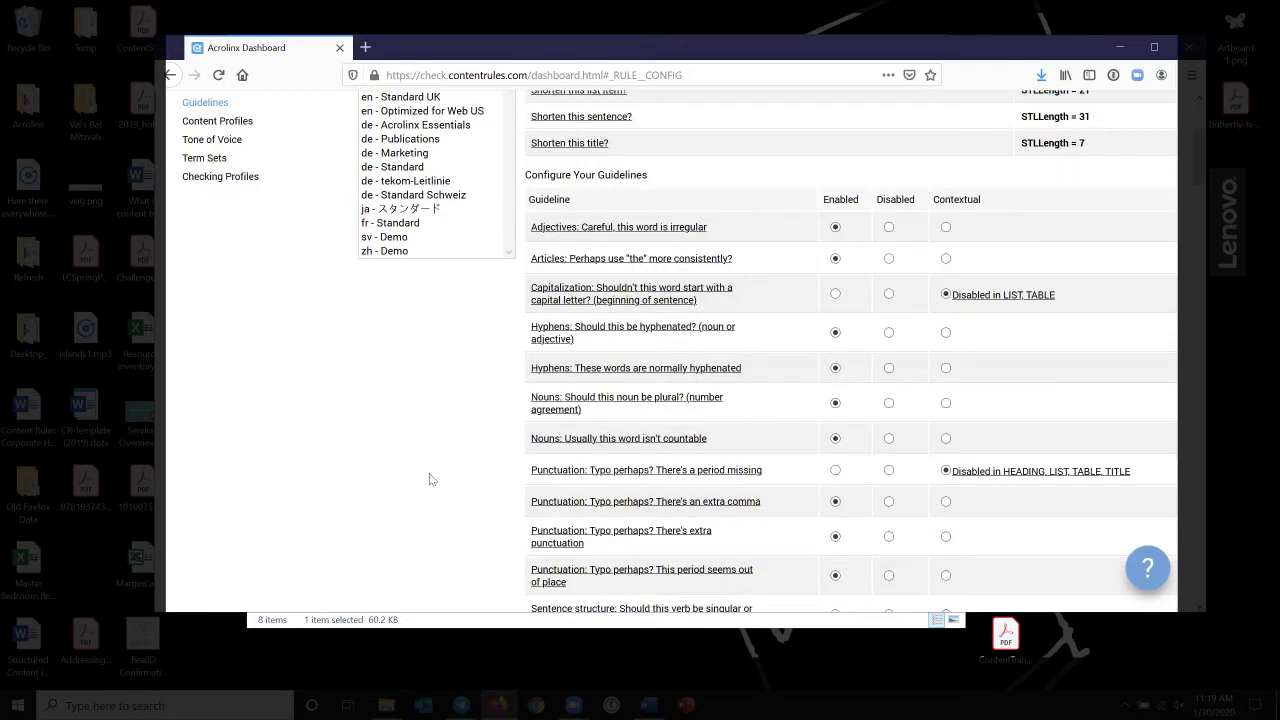
pyautogui.scroll(-4, 429, 479)
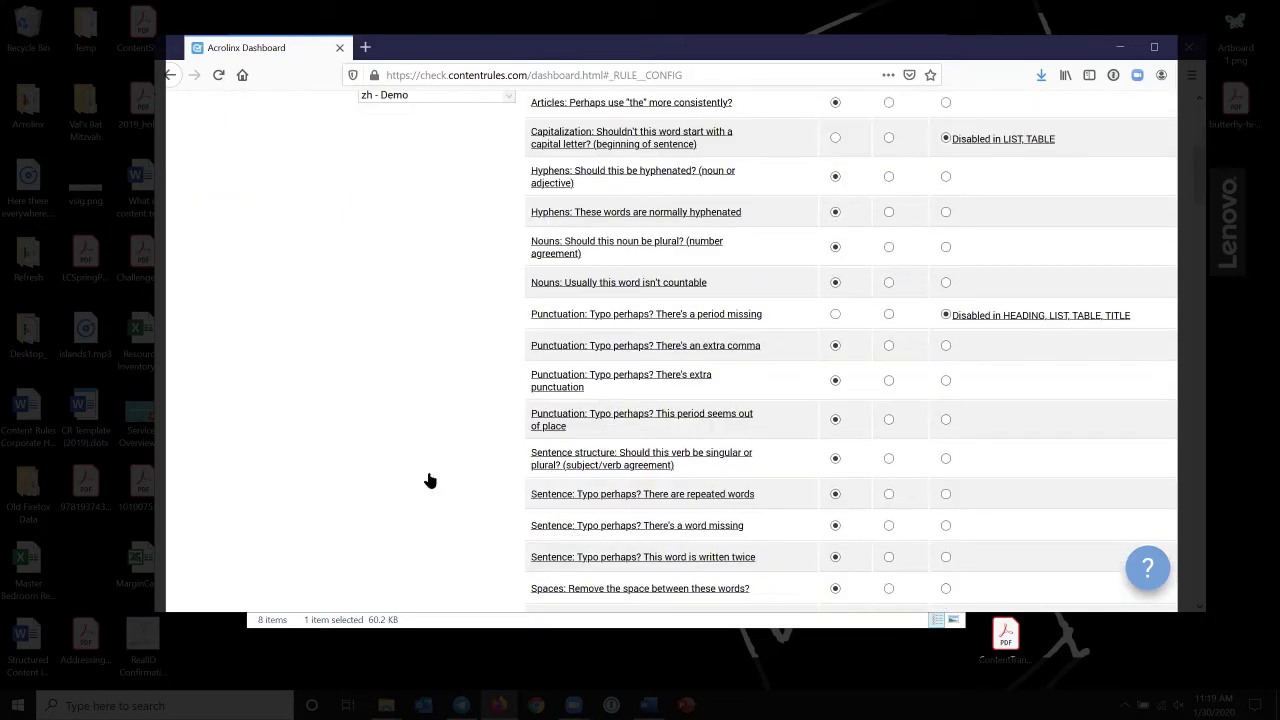
pyautogui.click(689, 458)
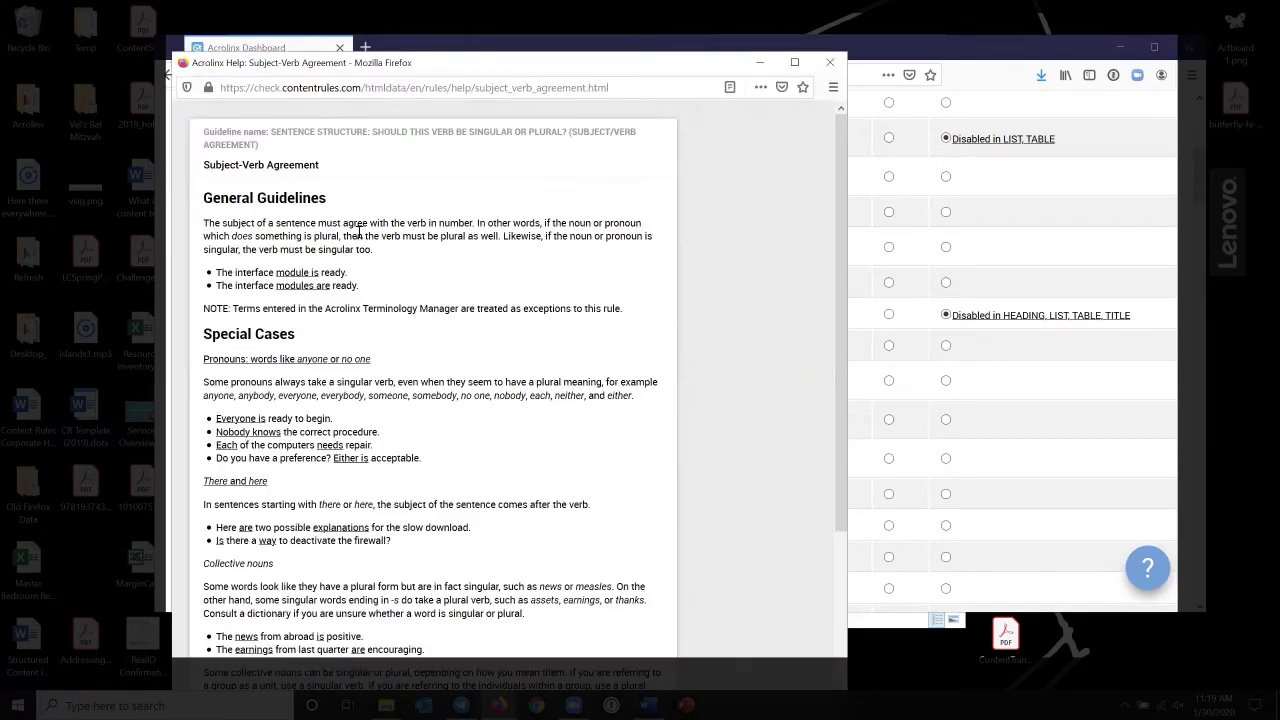
pyautogui.scroll(-2, 357, 228)
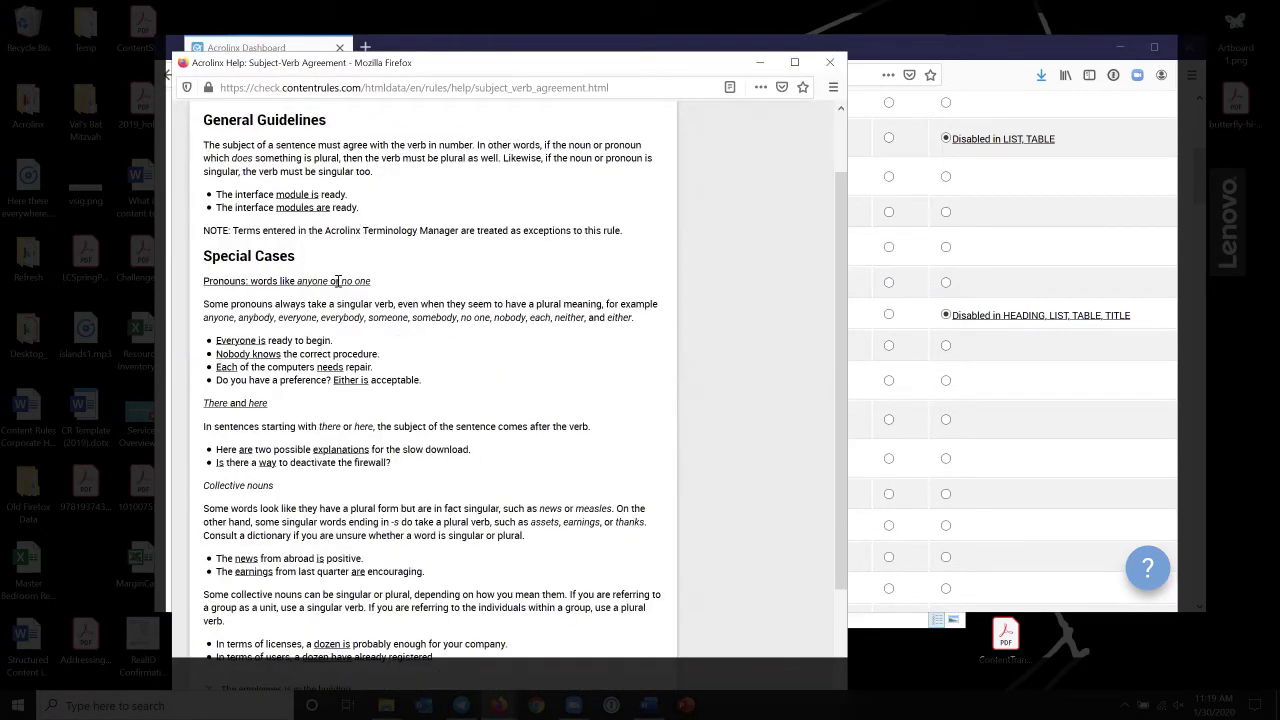
pyautogui.scroll(2, 274, 193)
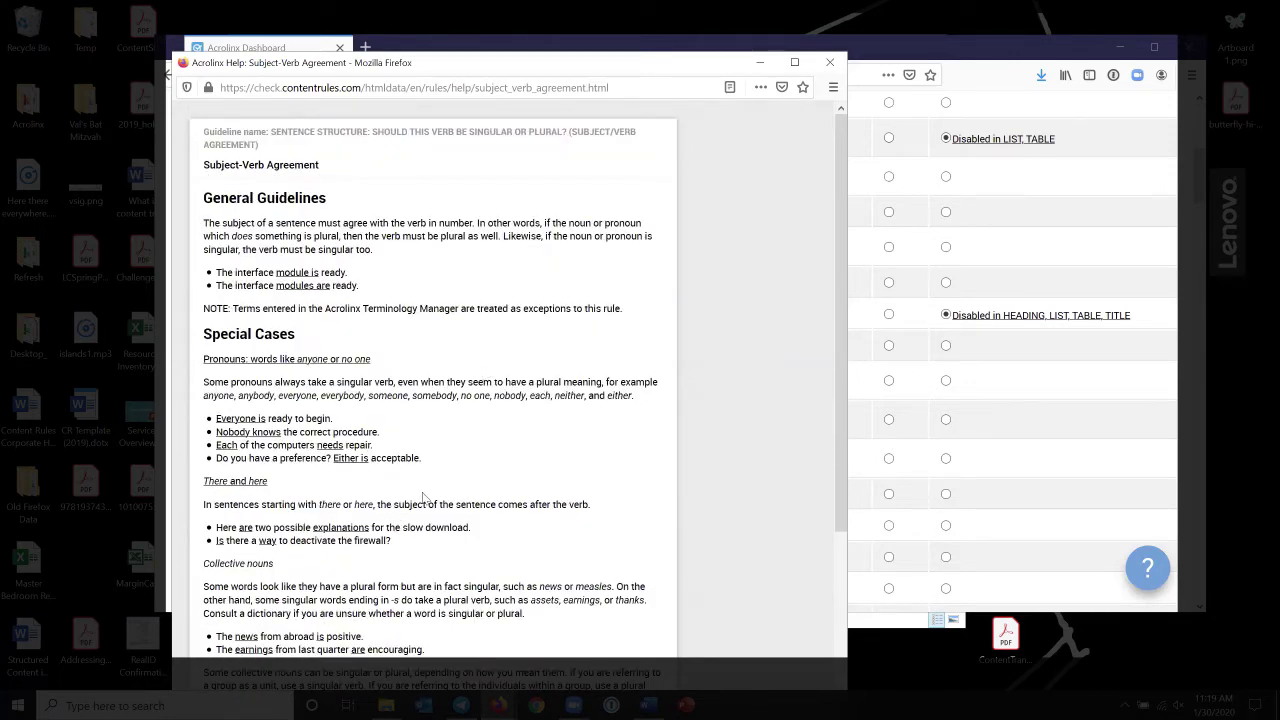
pyautogui.scroll(-2, 421, 490)
pyautogui.scroll(-2, 418, 474)
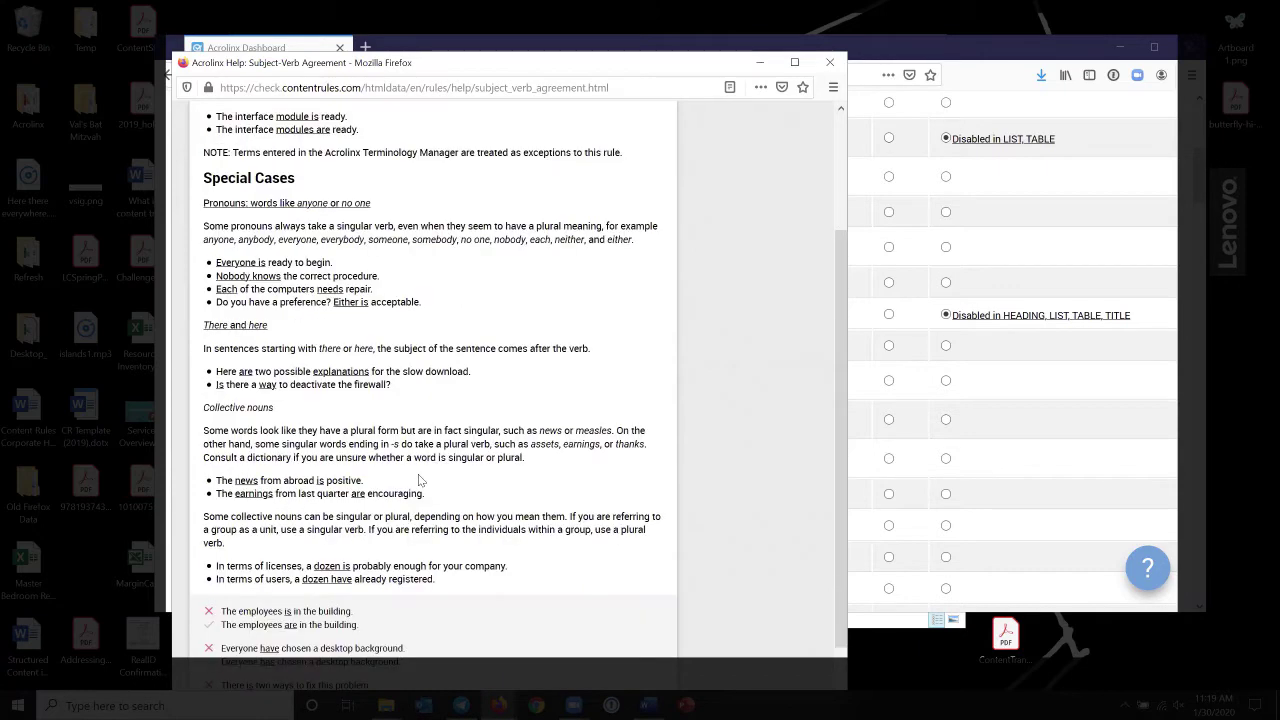
pyautogui.scroll(-2, 420, 481)
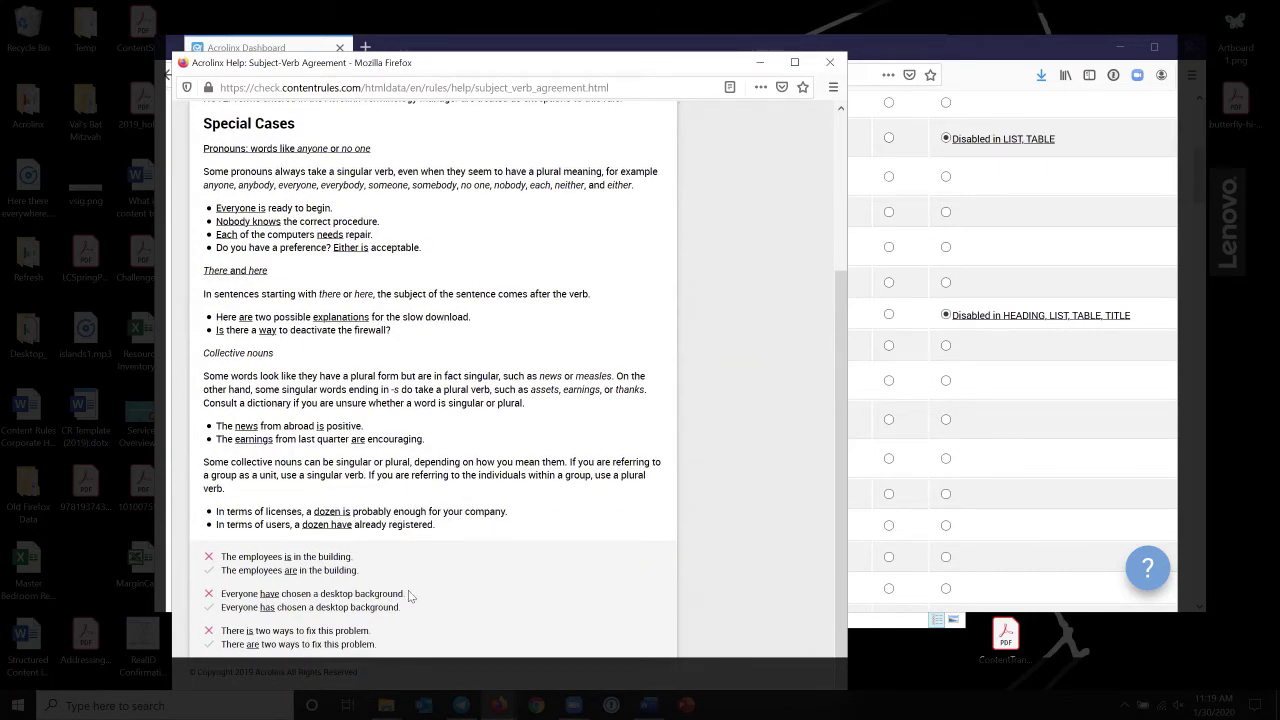
pyautogui.scroll(4, 408, 596)
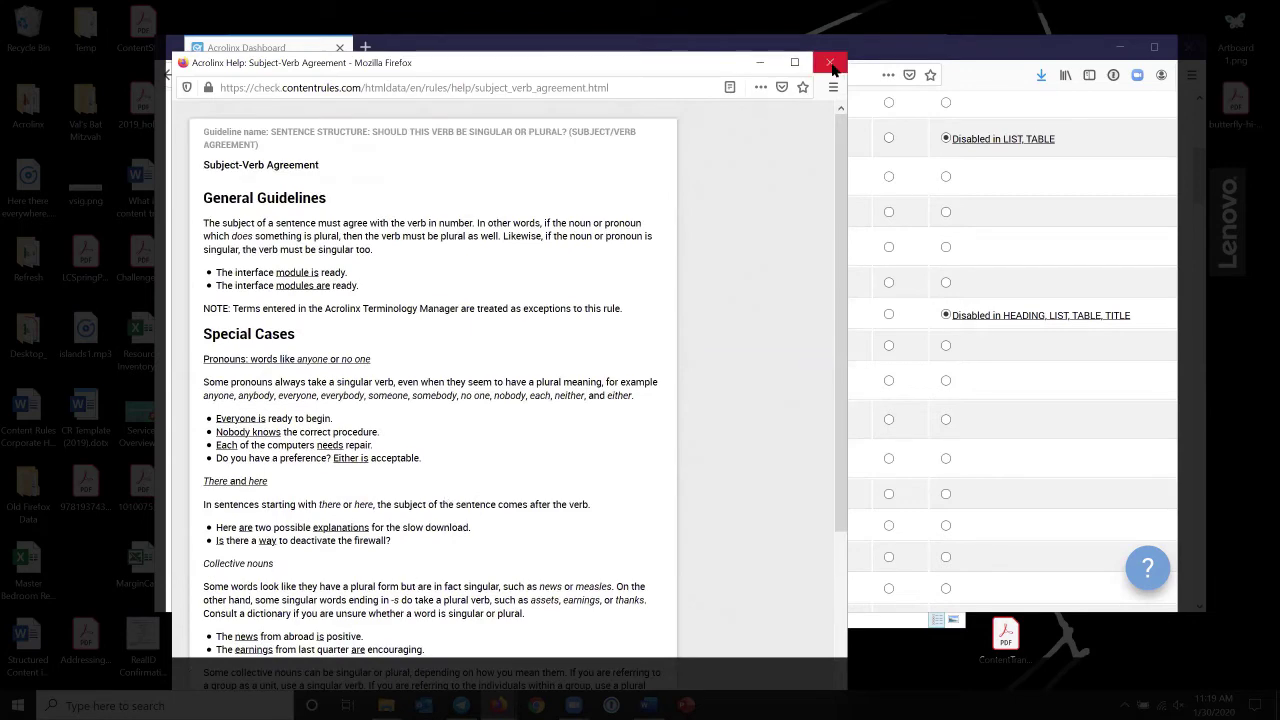
pyautogui.click(831, 64)
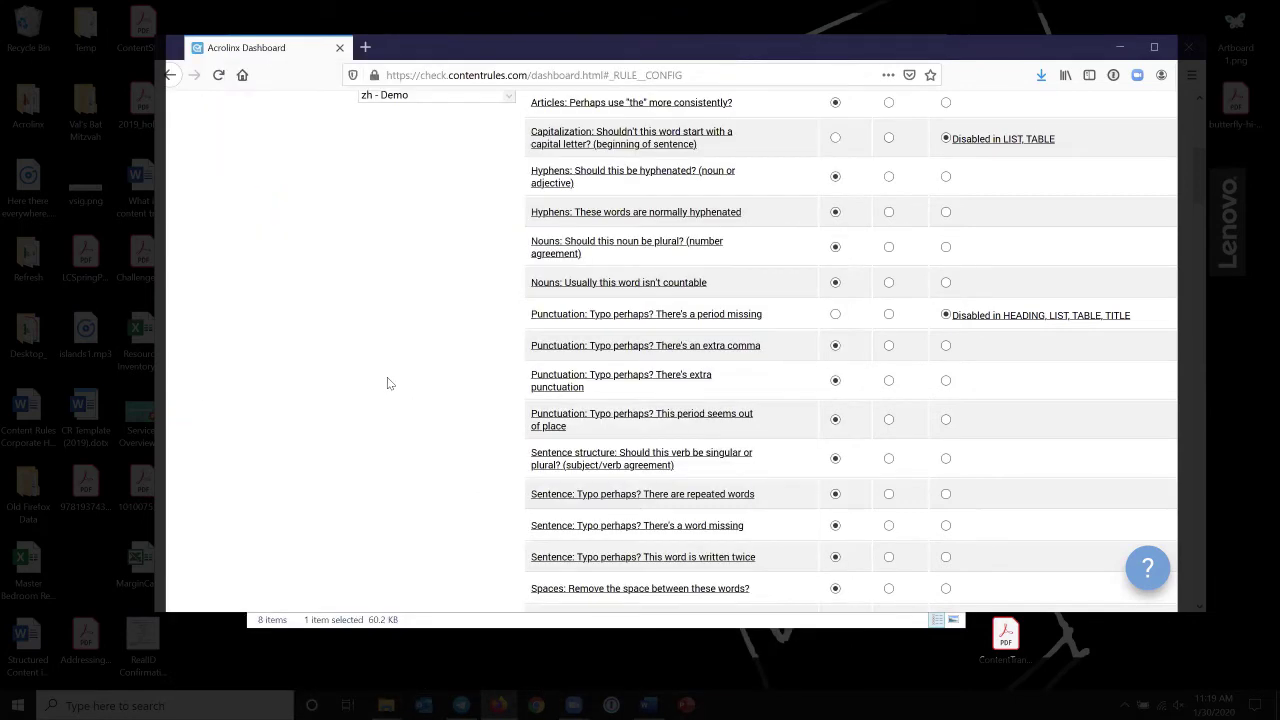
# Scroll through the en - Acrolinx Essentials US guidelines, including list item 21, sentence 31 and title 7 limits
pyautogui.scroll(6, 387, 383)
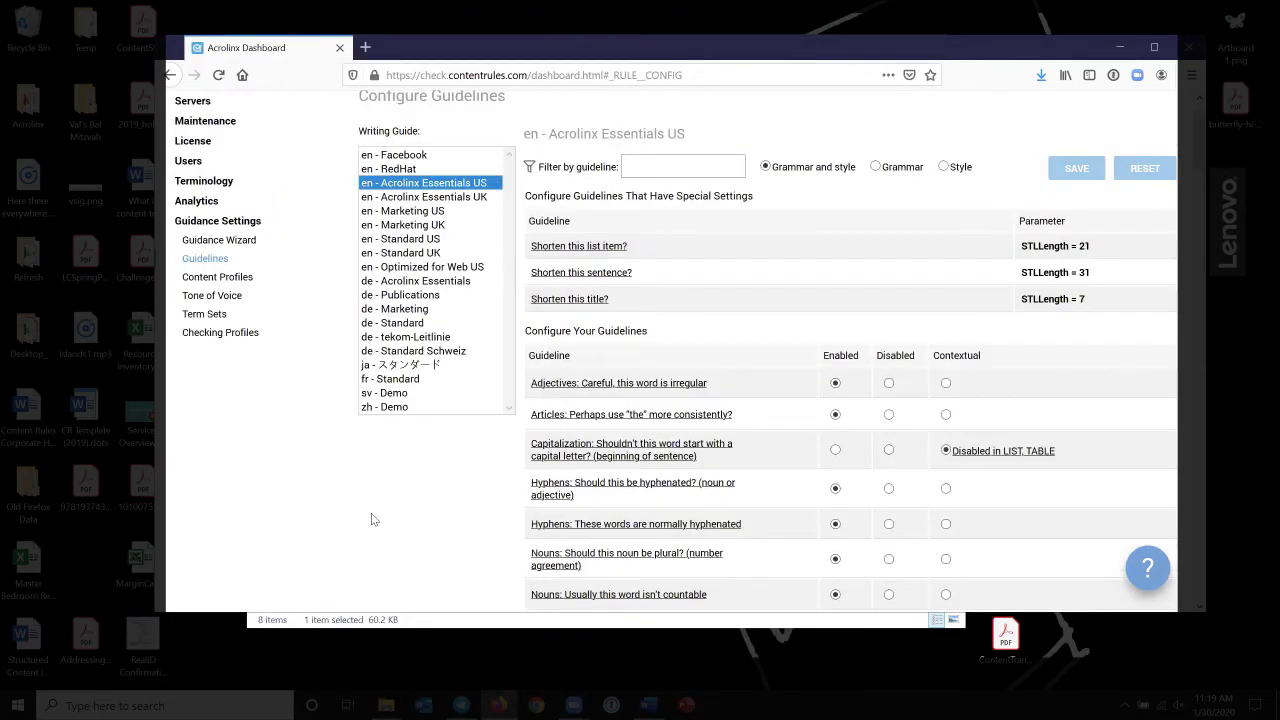
pyautogui.scroll(2, 371, 515)
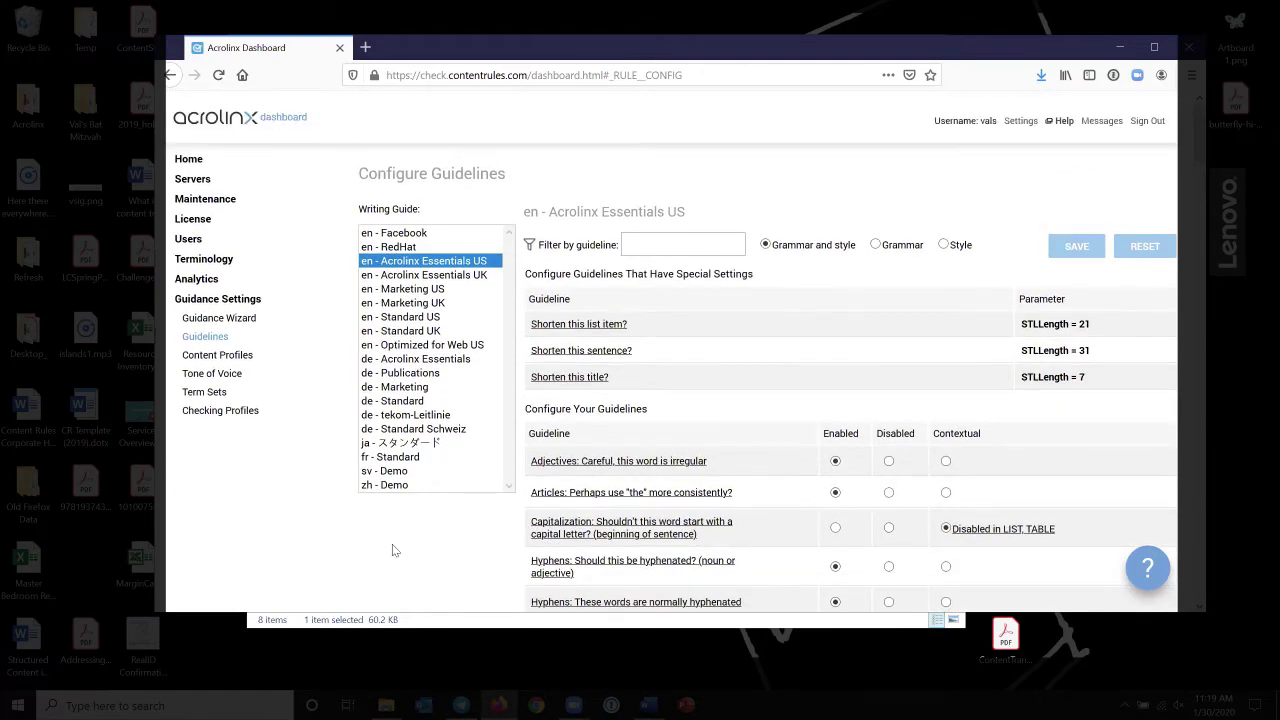
pyautogui.scroll(-2, 394, 548)
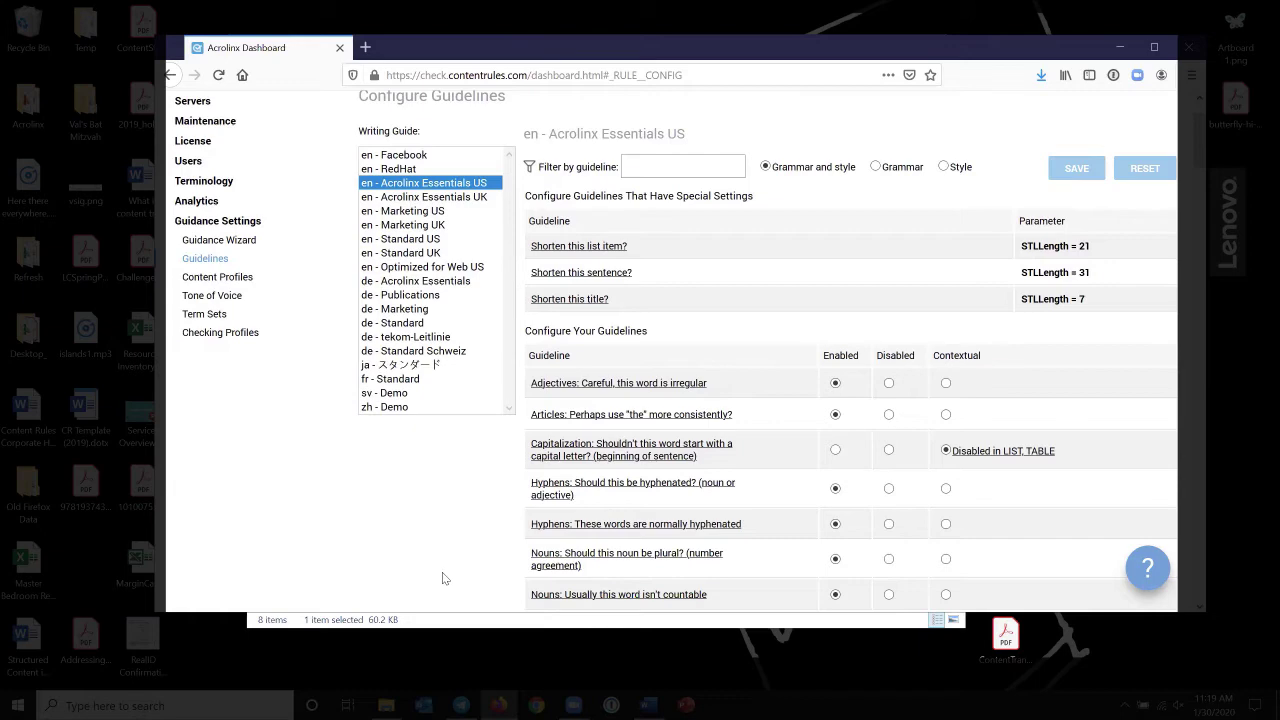
pyautogui.scroll(-2, 442, 572)
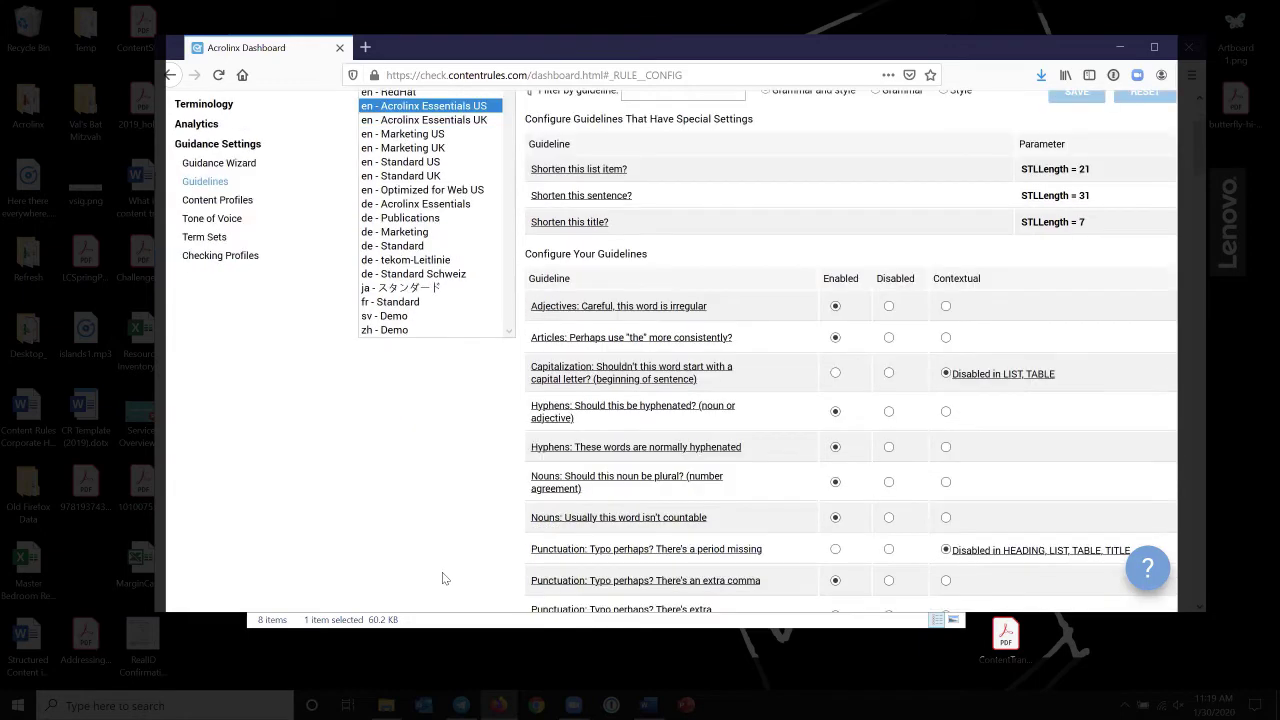
pyautogui.scroll(4, 442, 572)
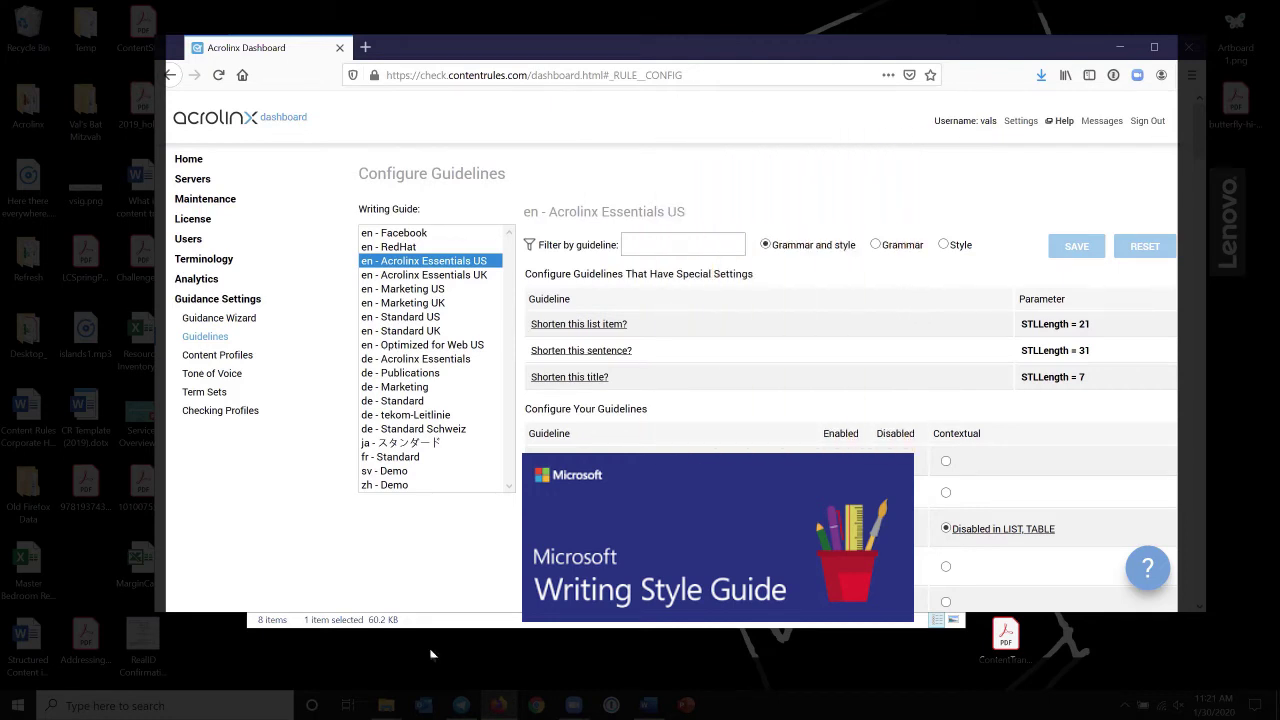
pyautogui.scroll(-5, 492, 553)
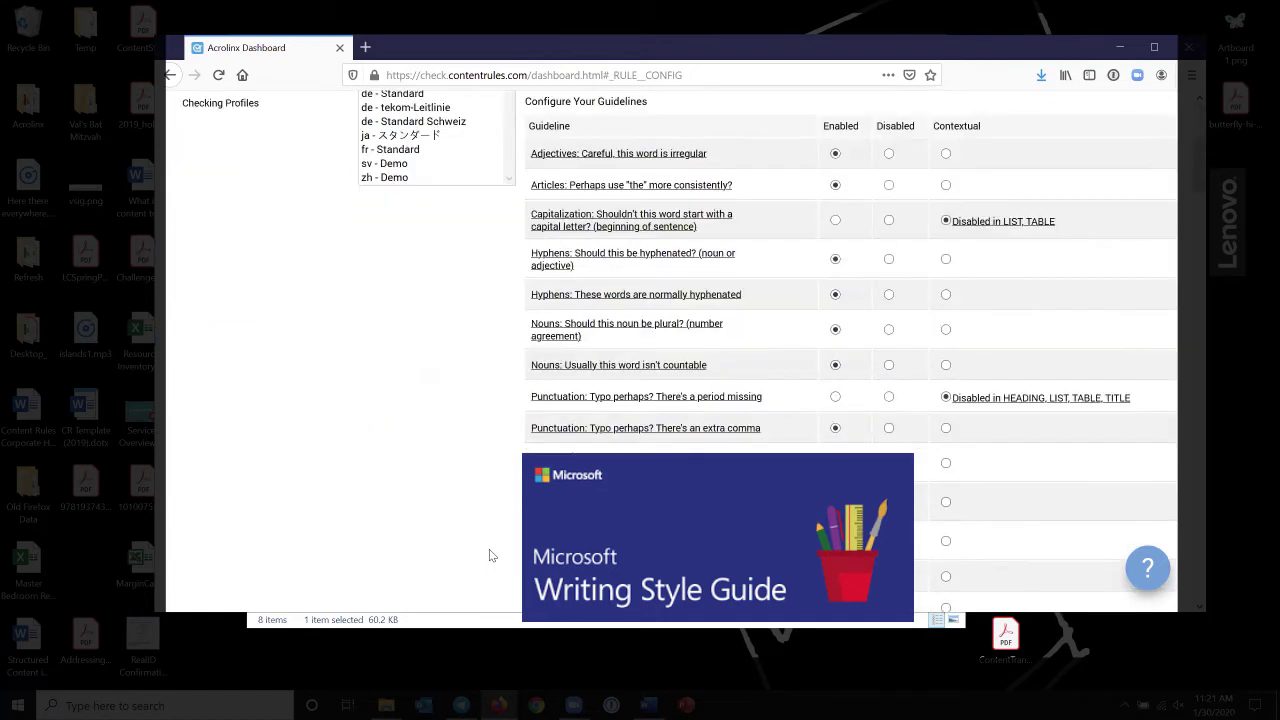
pyautogui.scroll(-2, 489, 555)
pyautogui.scroll(-2, 490, 555)
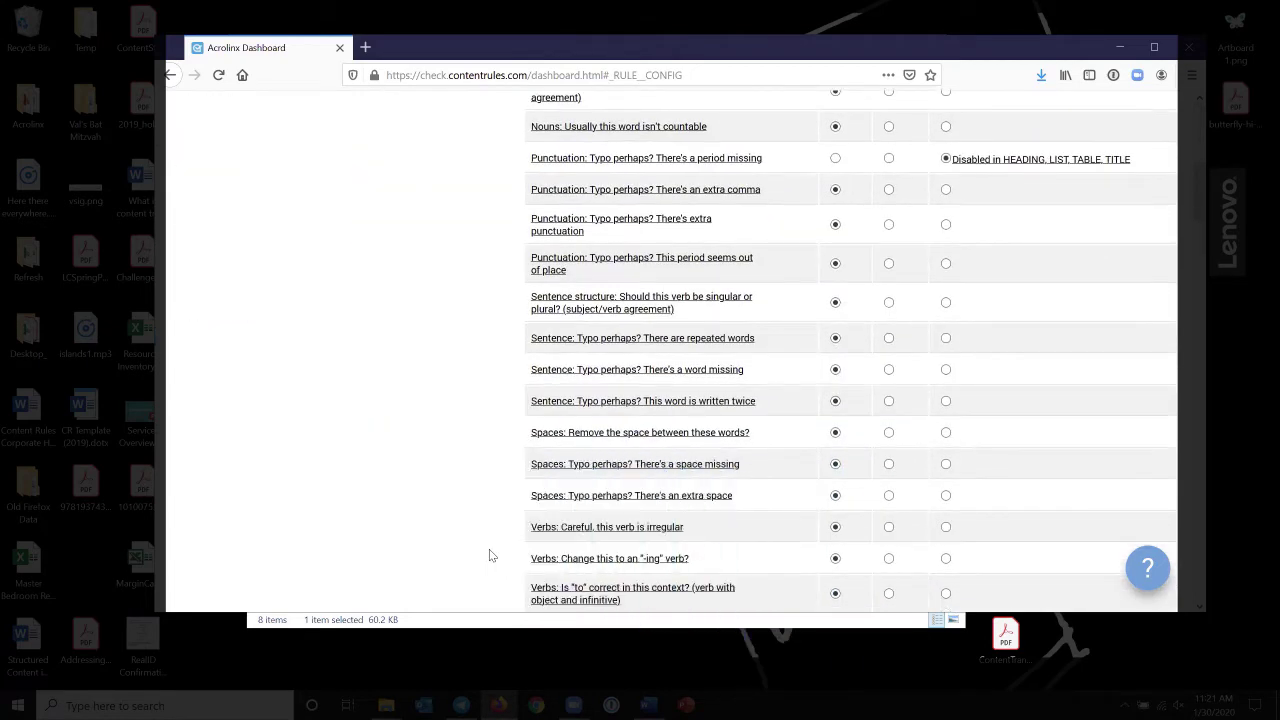
pyautogui.scroll(-3, 489, 555)
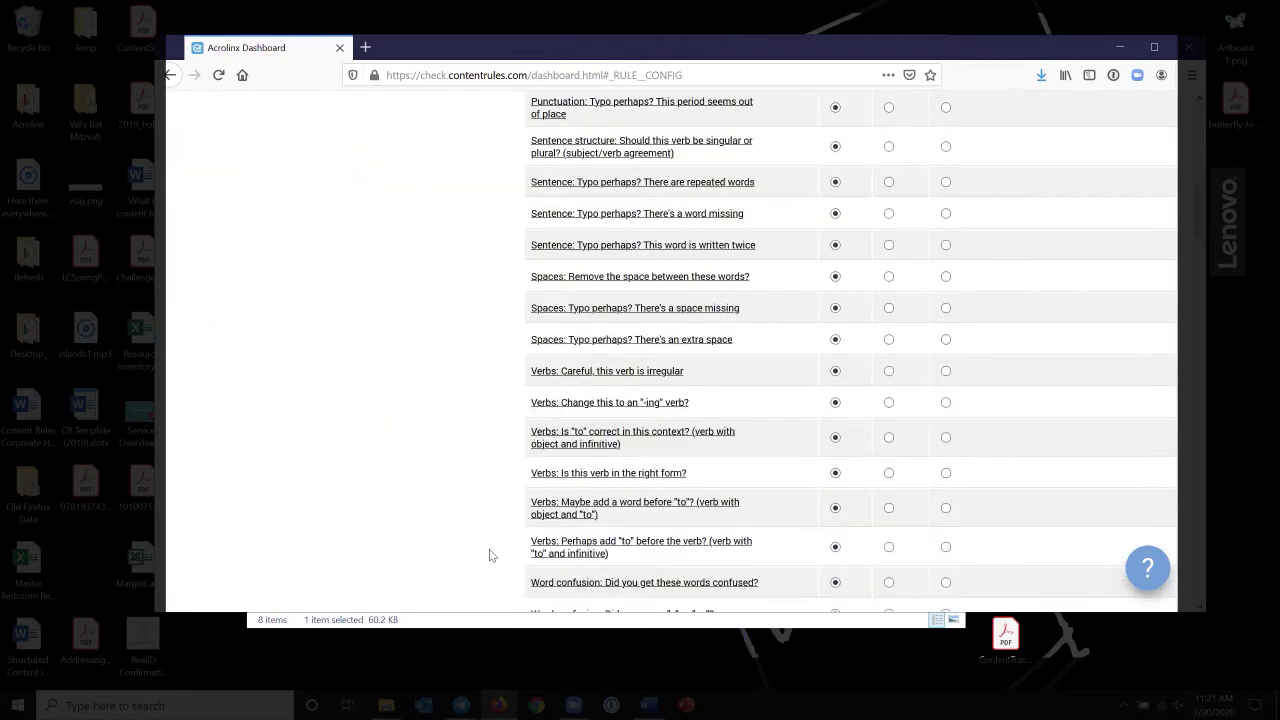
pyautogui.scroll(10, 489, 554)
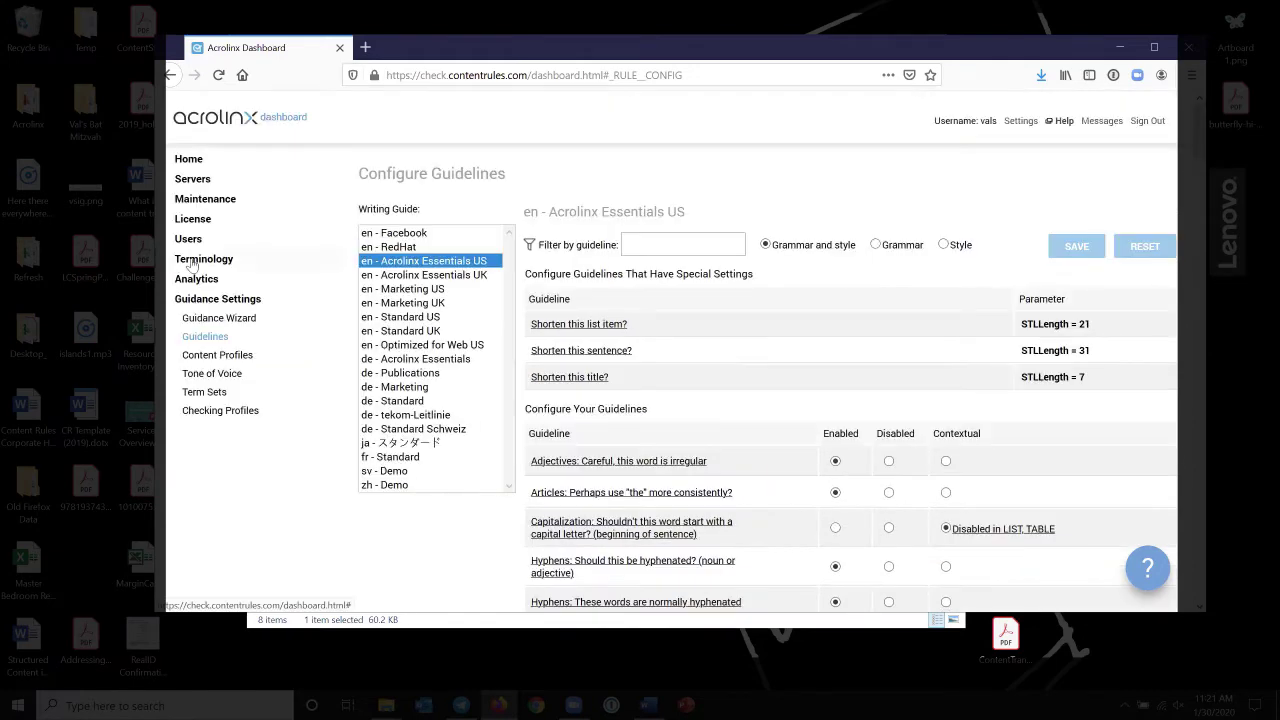
pyautogui.click(193, 260)
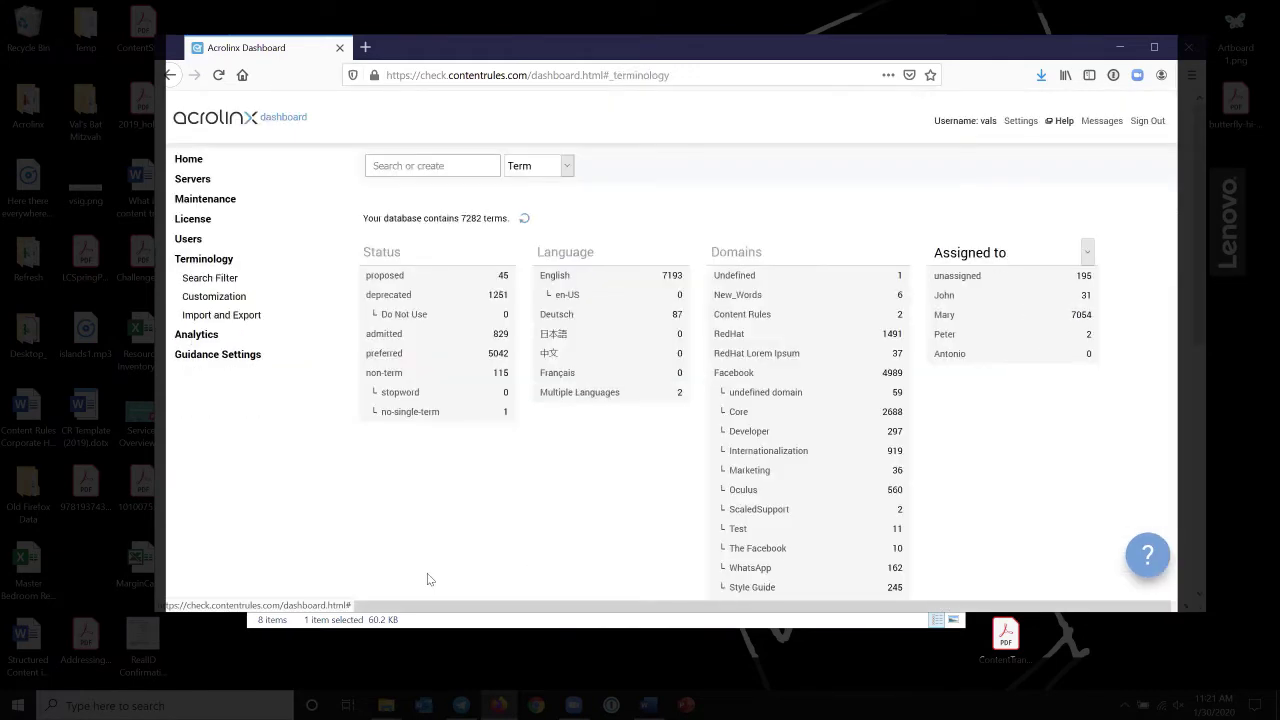
pyautogui.scroll(-2, 493, 530)
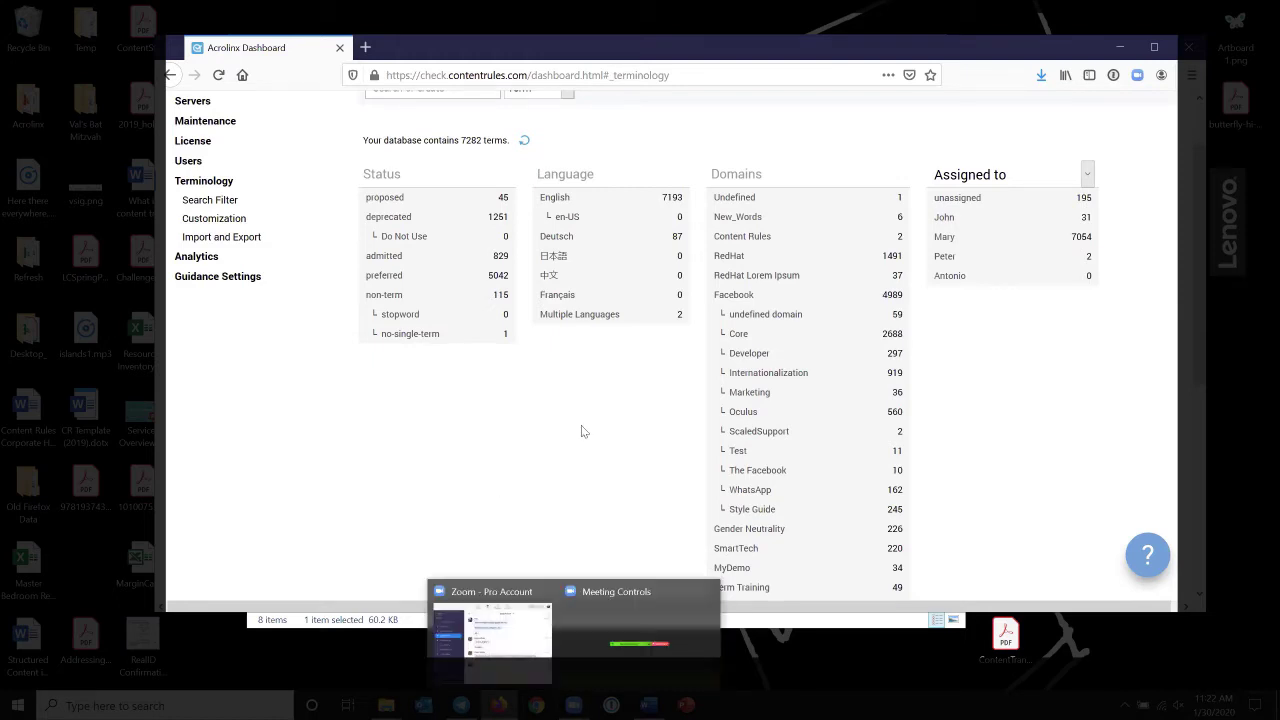
pyautogui.scroll(-5, 581, 425)
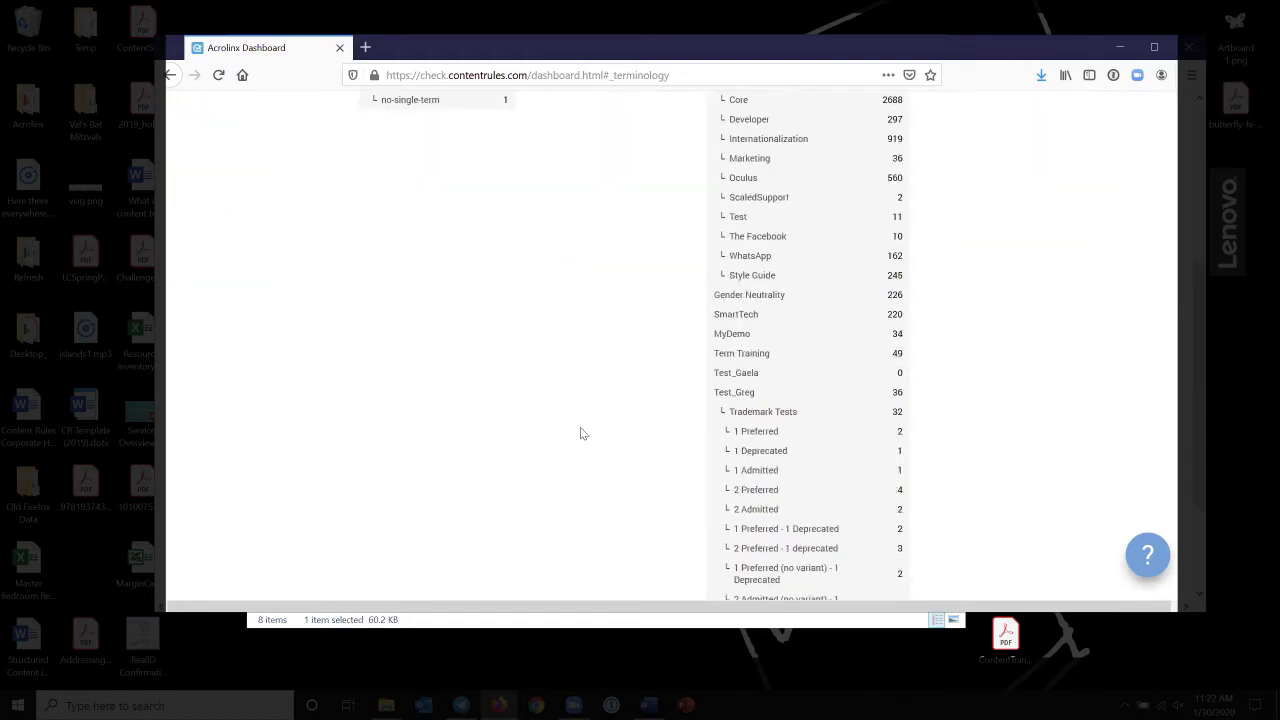
pyautogui.scroll(-2, 570, 422)
pyautogui.scroll(5, 555, 413)
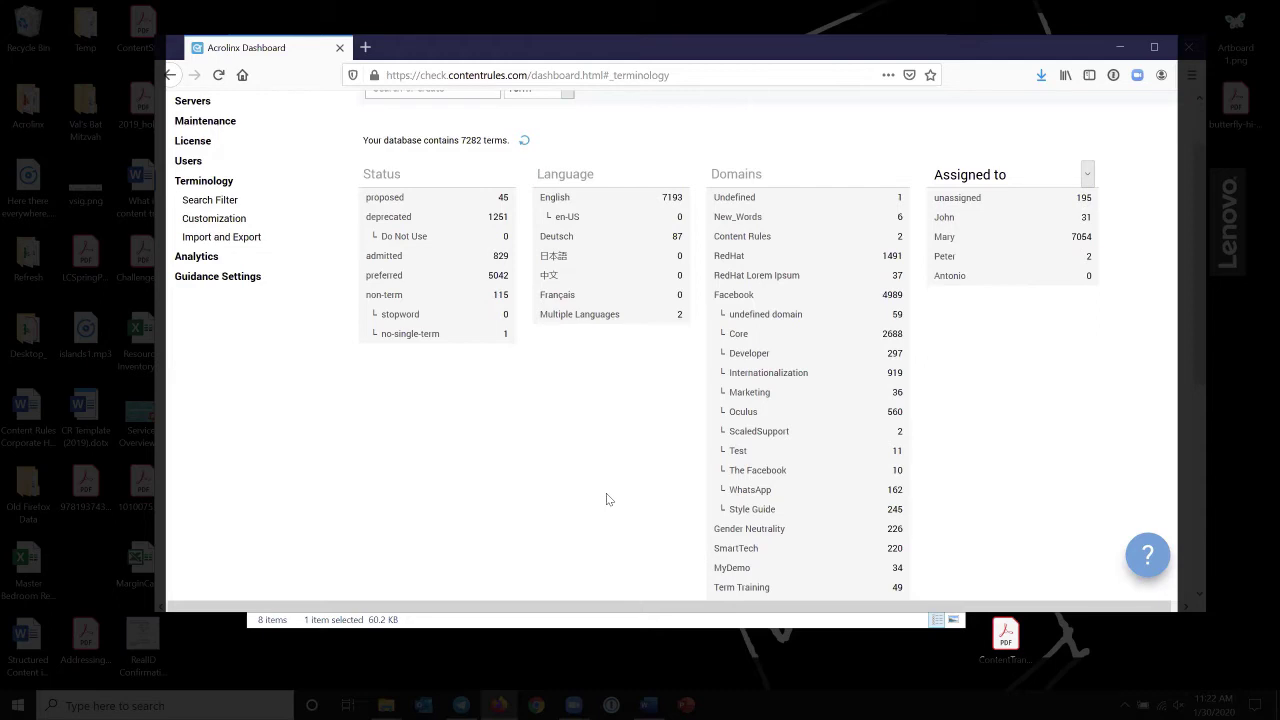
pyautogui.scroll(-1, 610, 488)
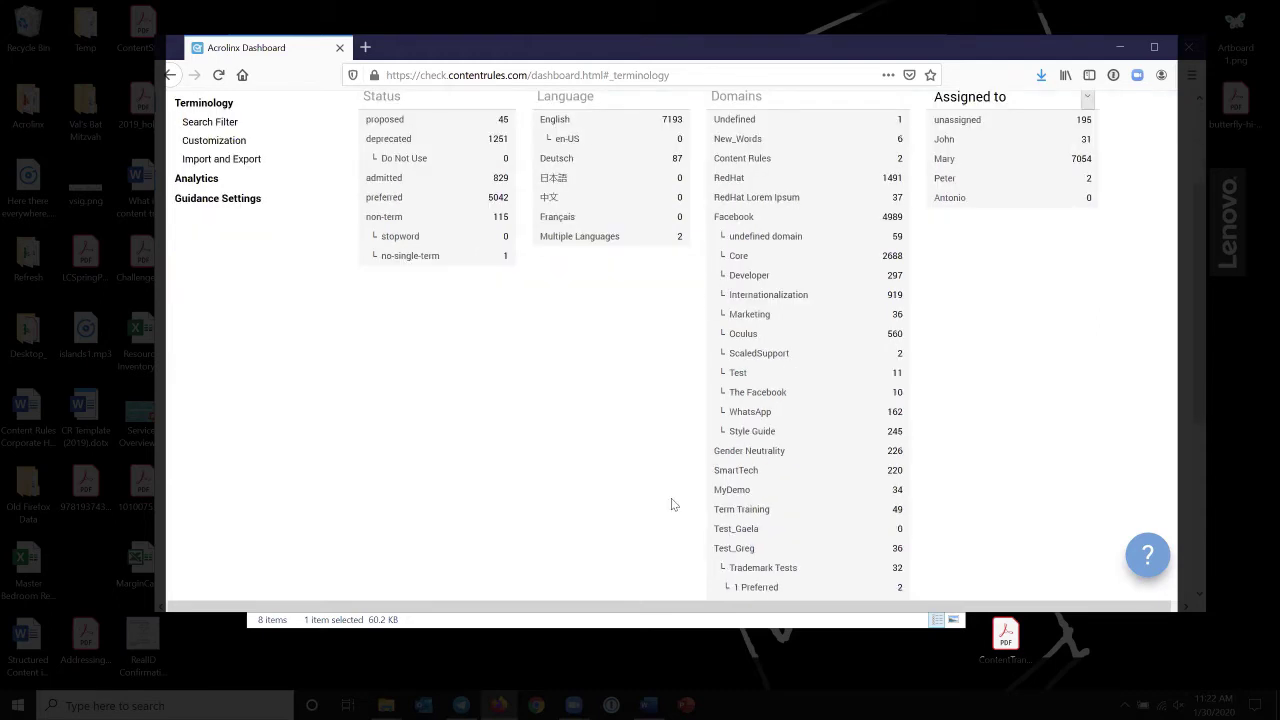
pyautogui.scroll(-1, 671, 504)
pyautogui.scroll(-1, 671, 504)
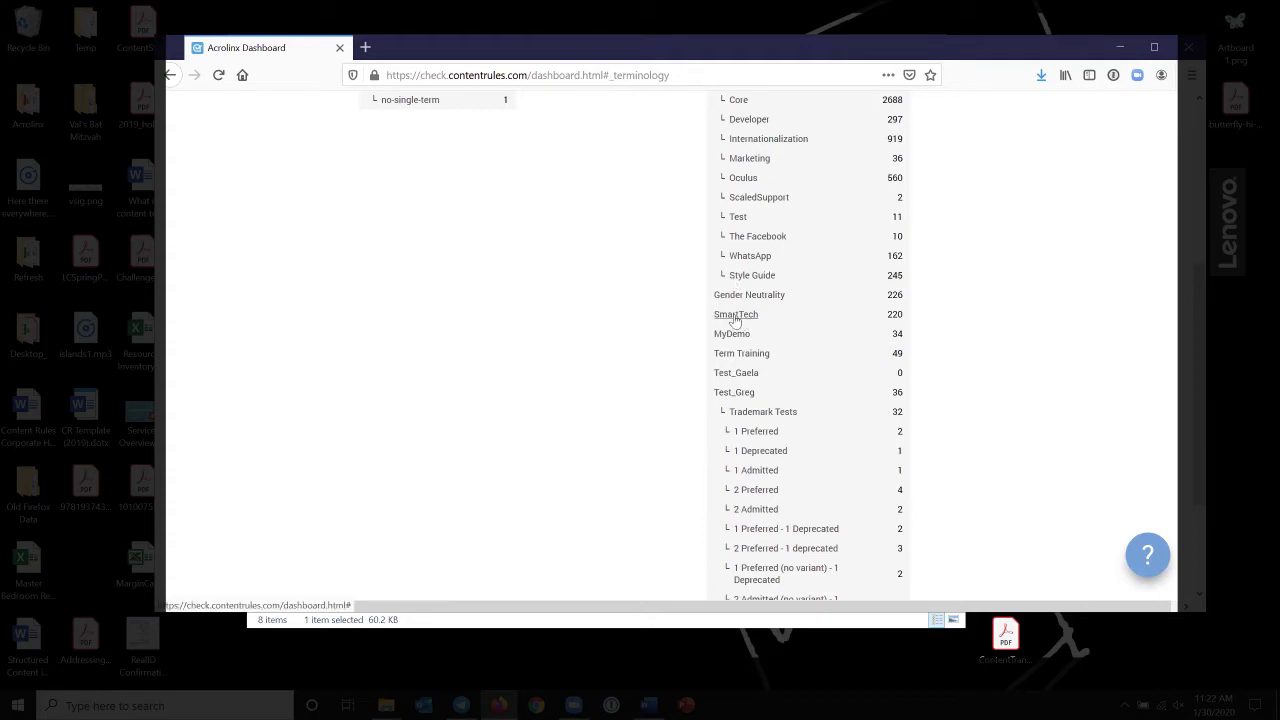
# List the SmartTech domain's 220 terms and scroll past entries like deprecated 'Acrolinks' and preferred 'Acrolinx'
pyautogui.click(736, 316)
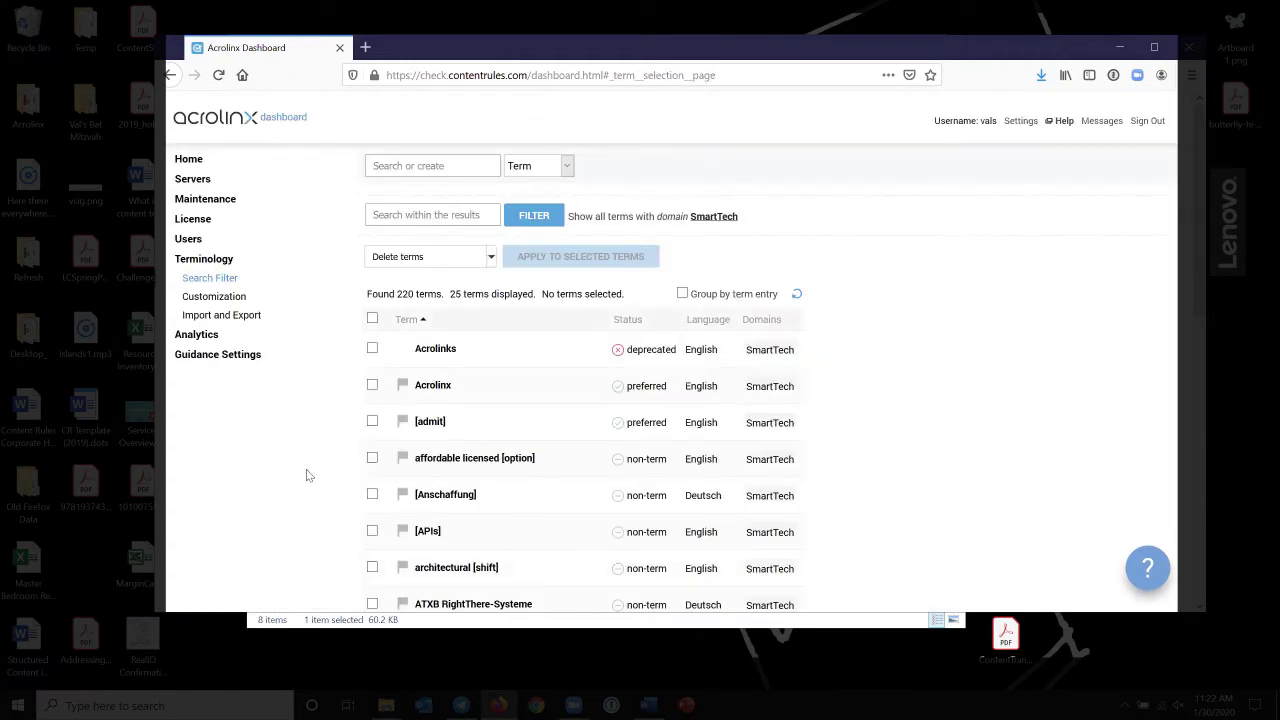
pyautogui.scroll(-2, 307, 474)
pyautogui.scroll(-2, 308, 474)
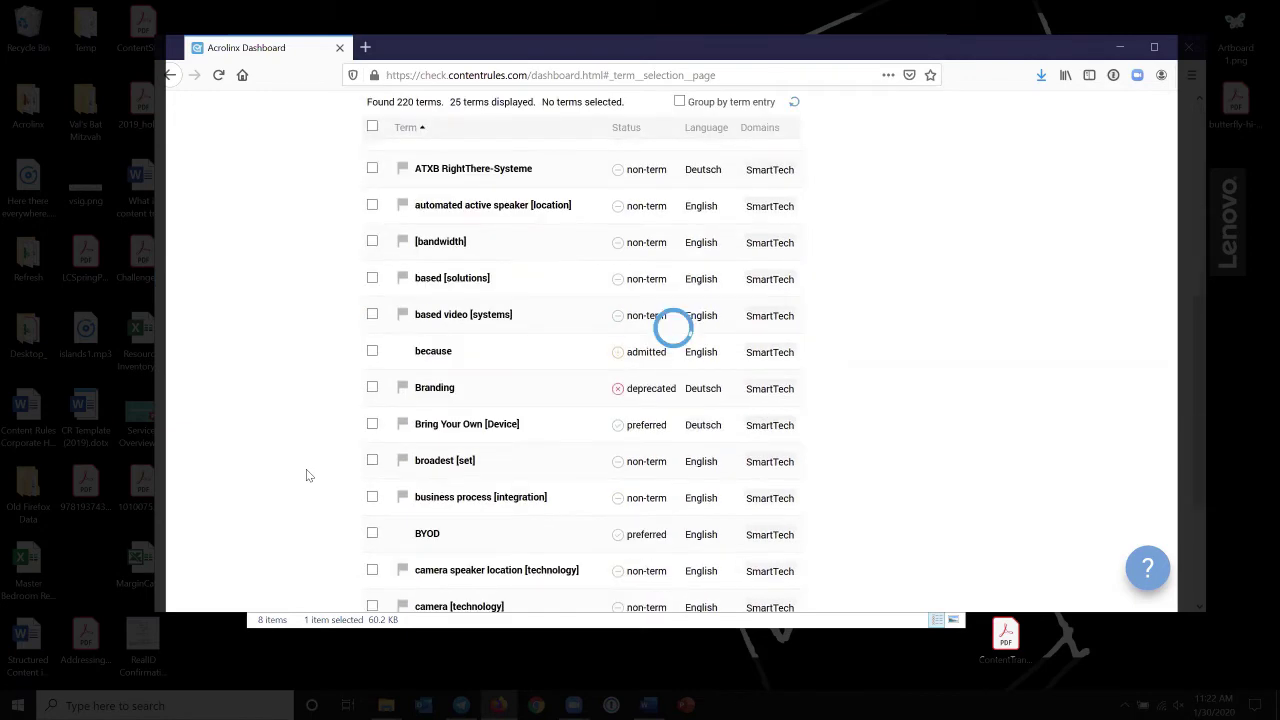
pyautogui.scroll(-1, 306, 475)
pyautogui.scroll(-1, 306, 470)
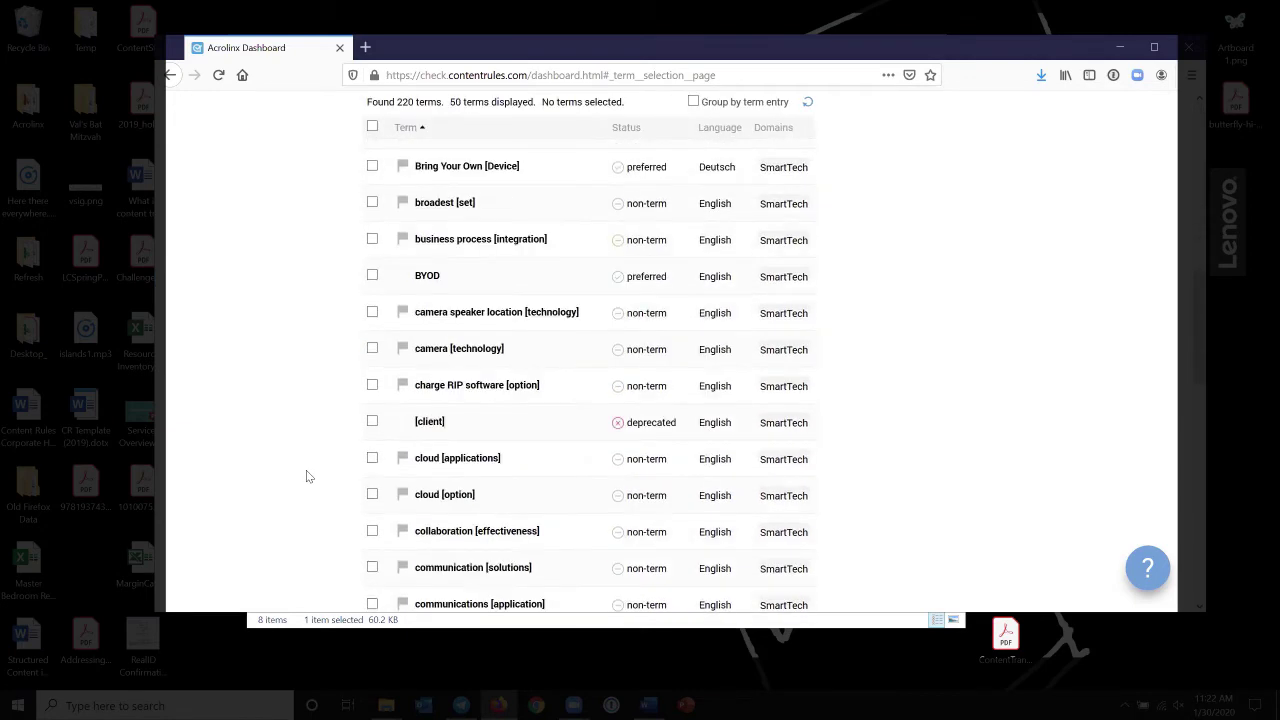
pyautogui.scroll(5, 306, 470)
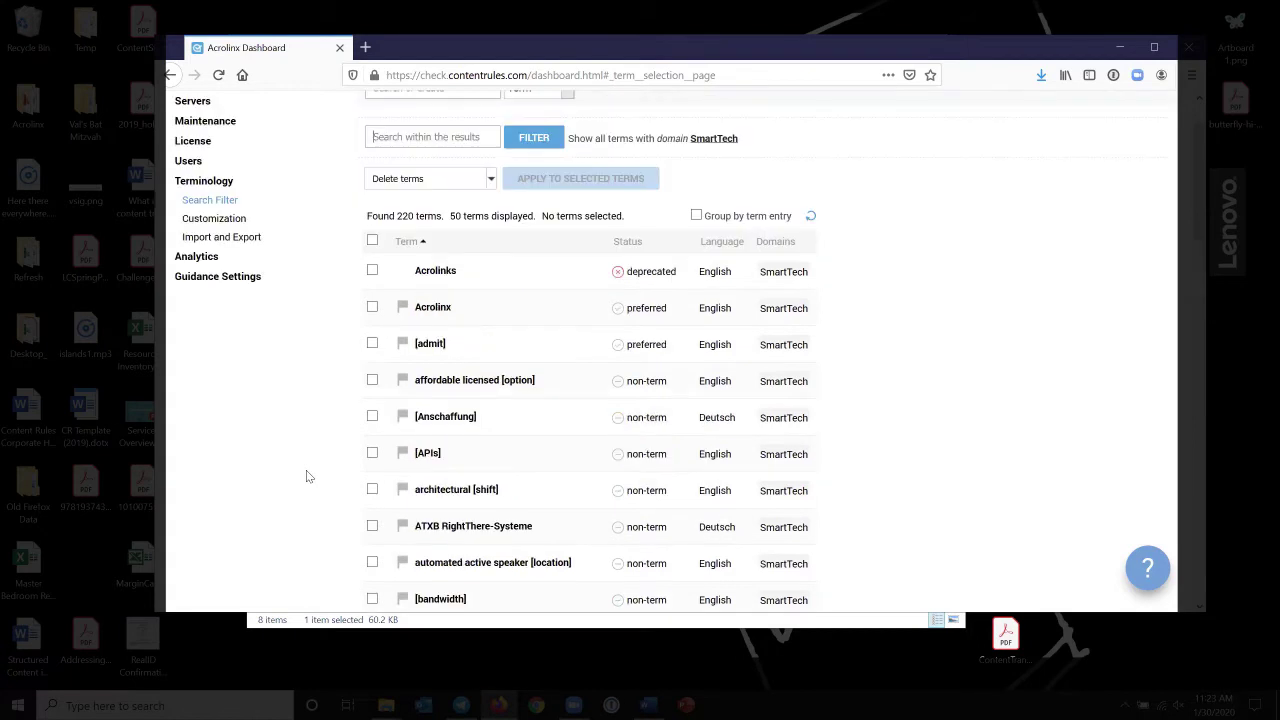
pyautogui.scroll(1, 306, 470)
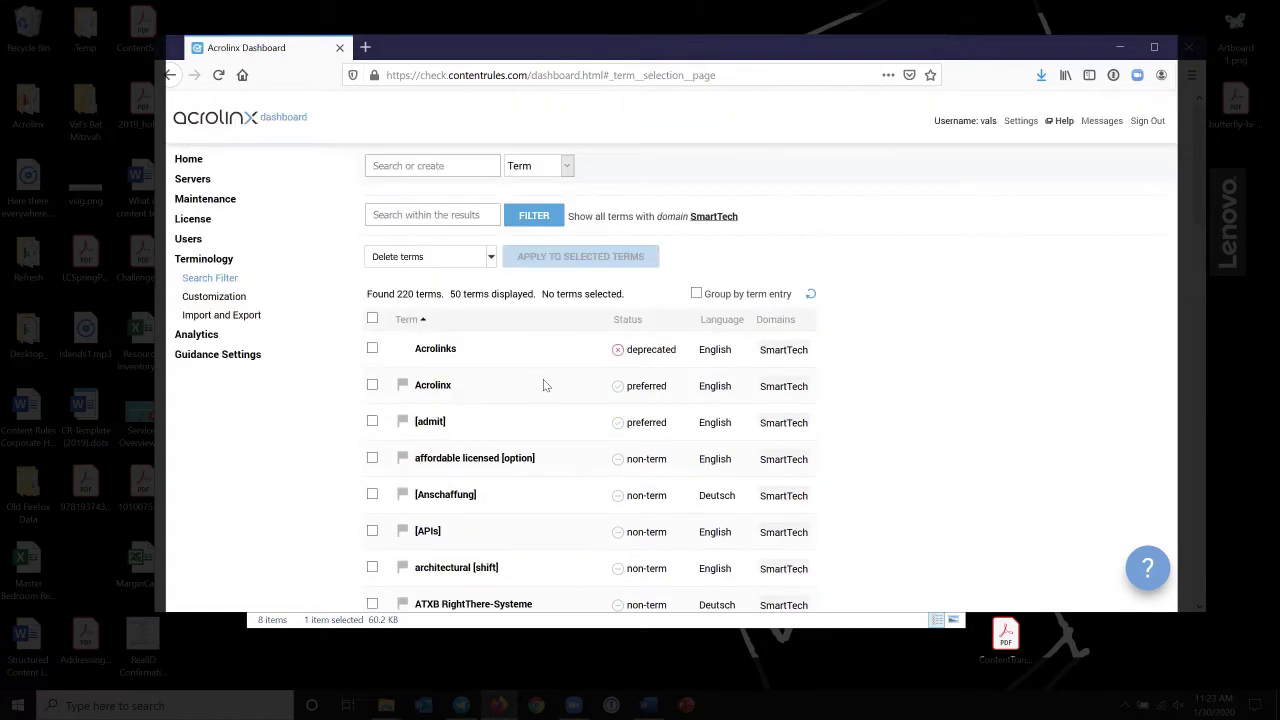
# Group the SmartTech terms by term entry and scroll down to the client, consumer and customer entry
pyautogui.click(696, 294)
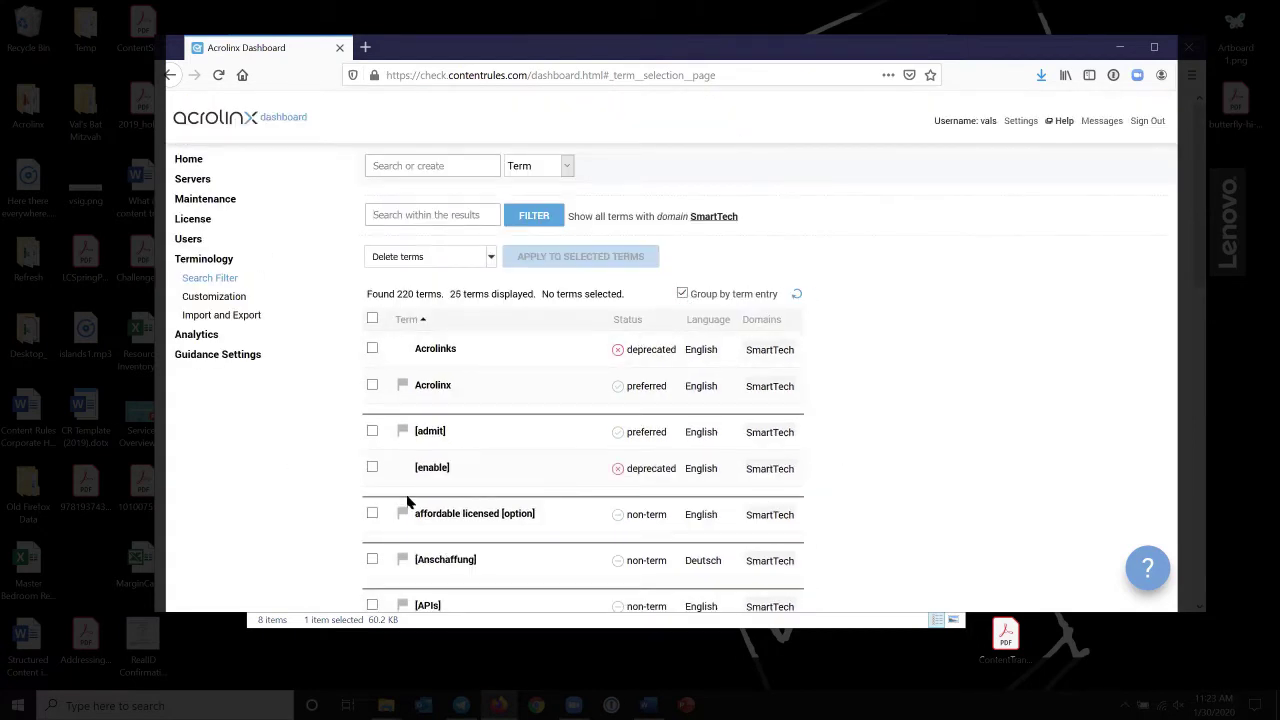
pyautogui.scroll(-1, 302, 502)
pyautogui.scroll(-10, 924, 389)
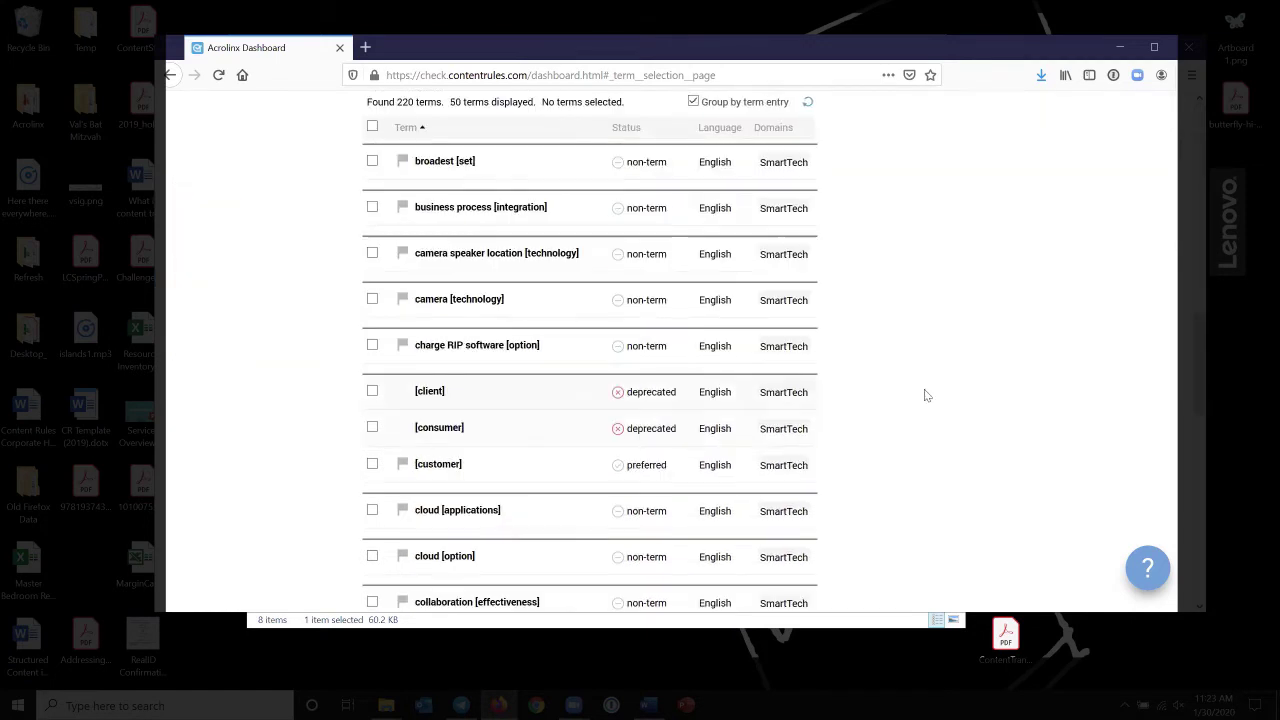
pyautogui.scroll(-1, 808, 371)
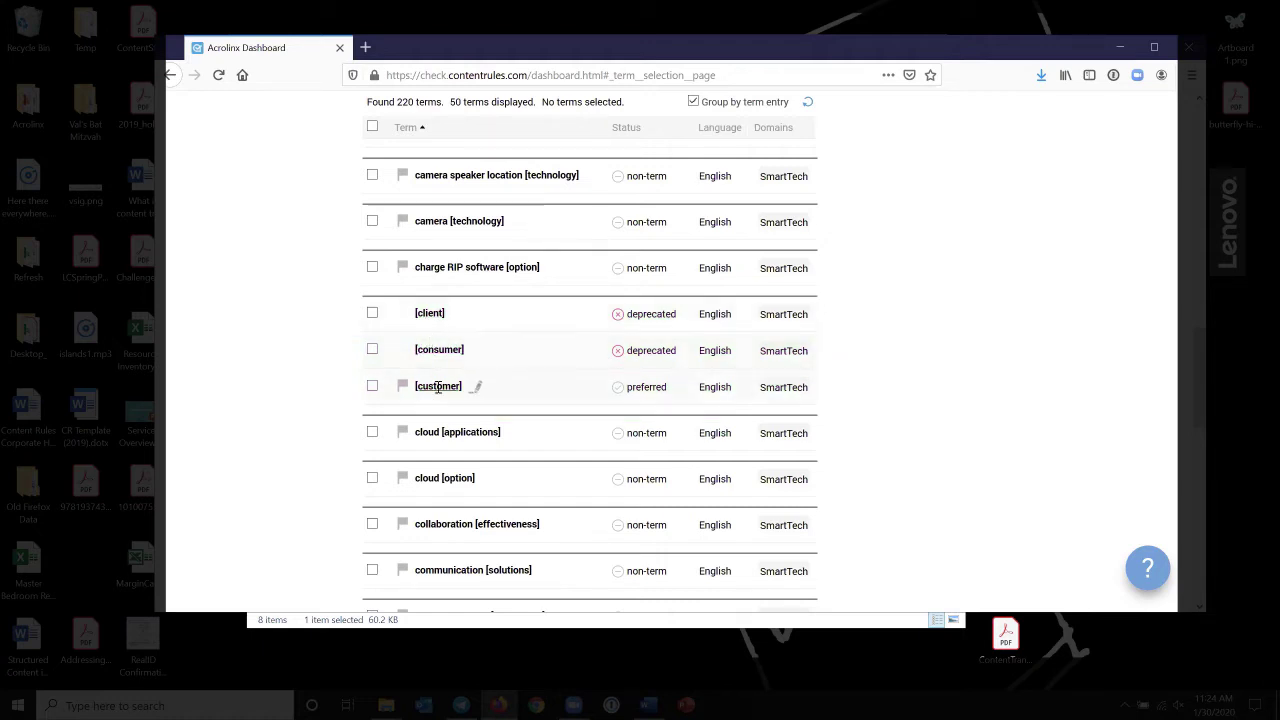
# Edit the deprecated term 'client' and view its linked terms 'consumer' and 'customer'
pyautogui.click(430, 313)
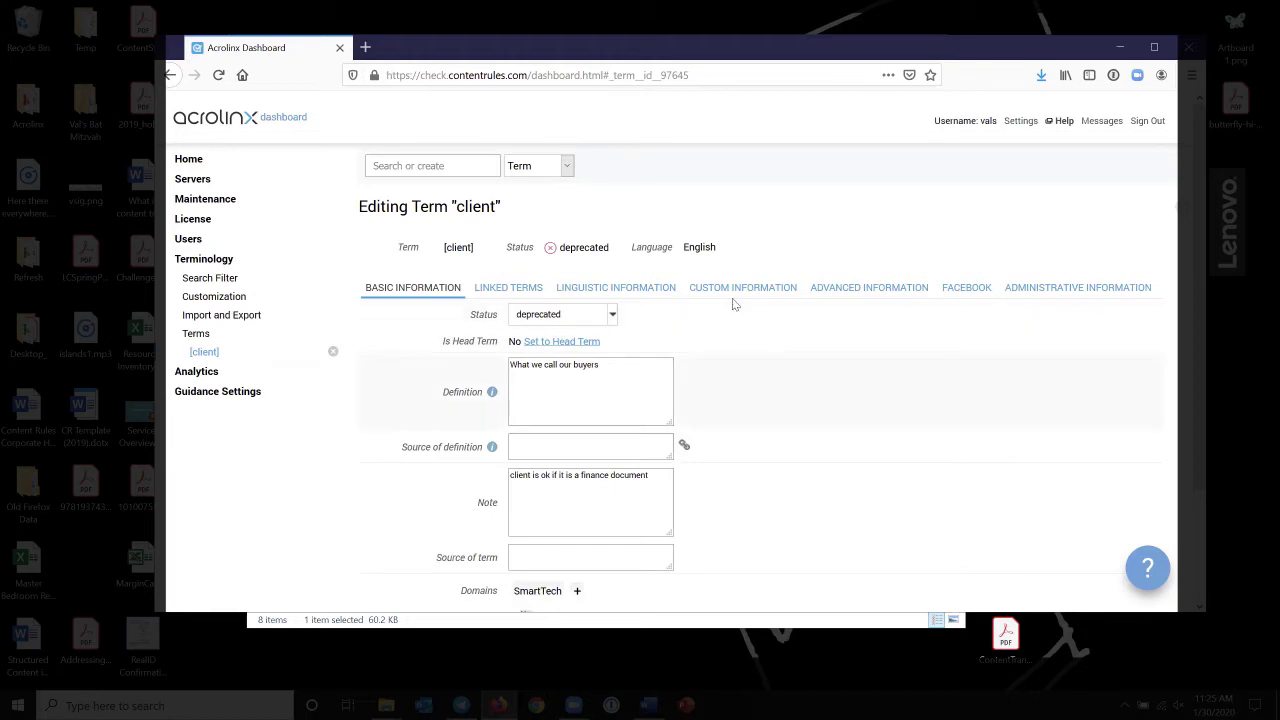
pyautogui.scroll(-1, 420, 330)
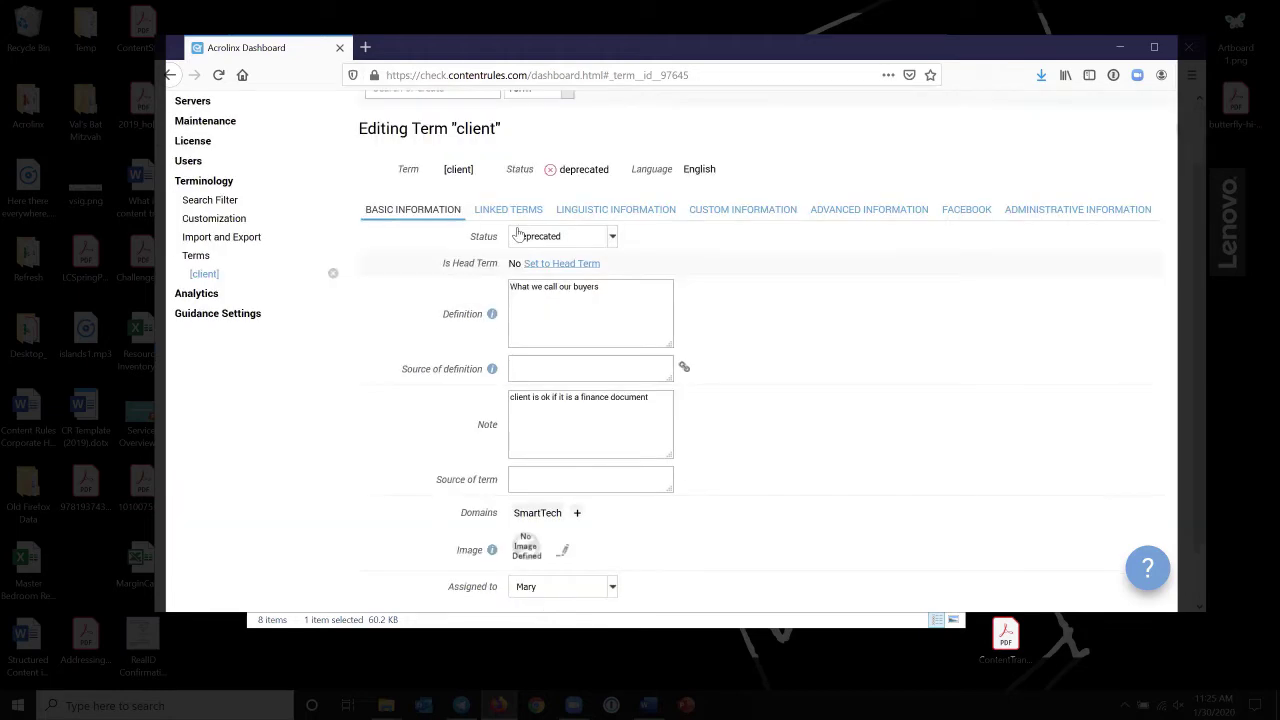
pyautogui.click(508, 211)
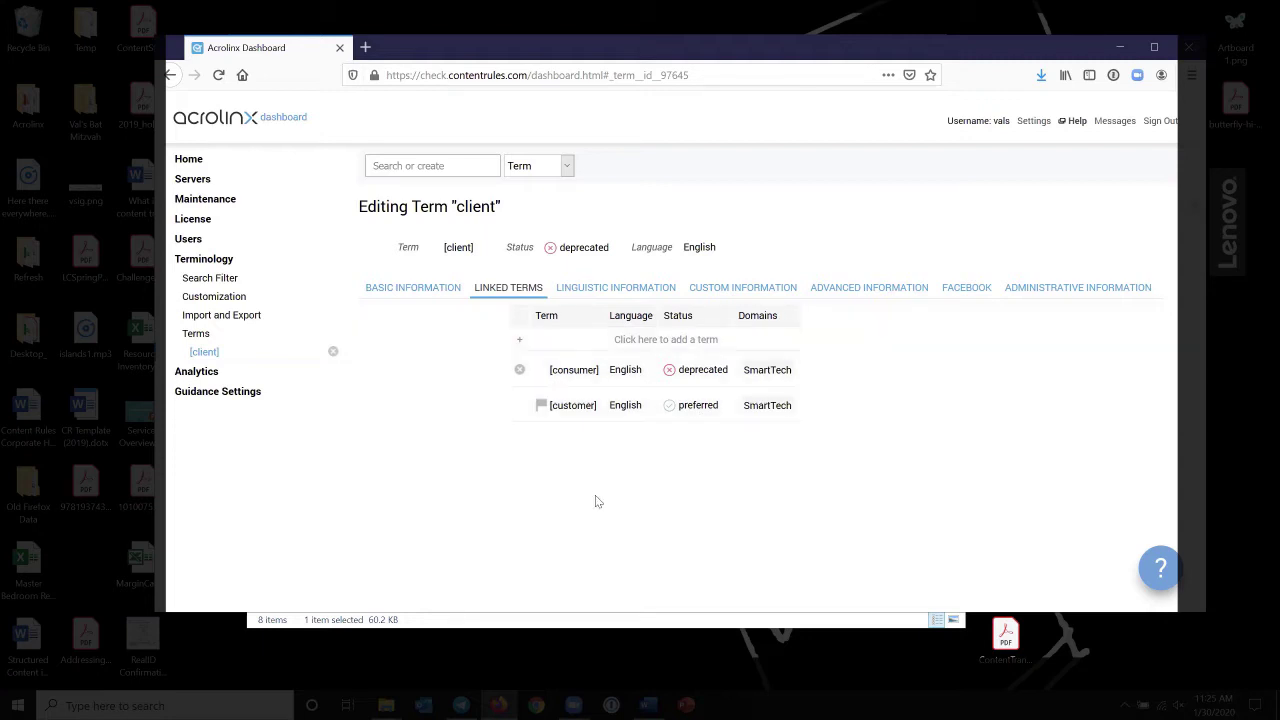
# Review preferred term 'customer' across its Linked, Linguistic, Custom, Advanced, Administrative and Basic tabs, then close it
pyautogui.click(573, 406)
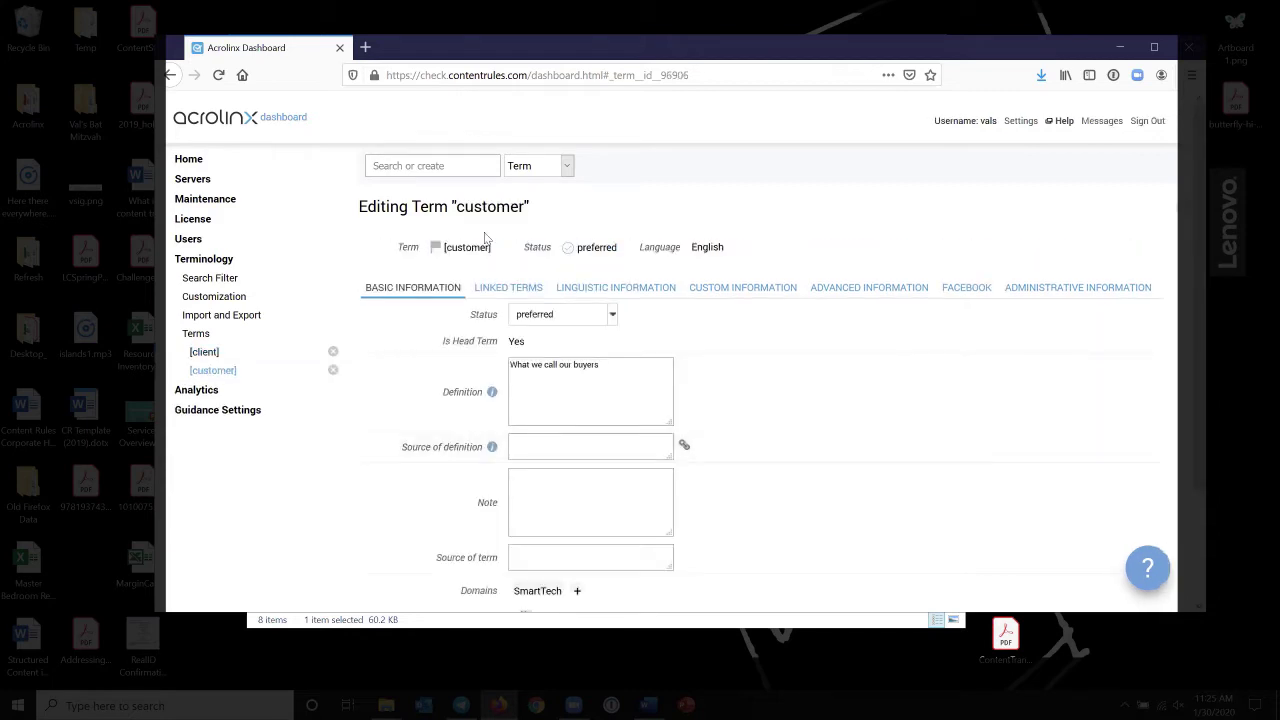
pyautogui.click(505, 289)
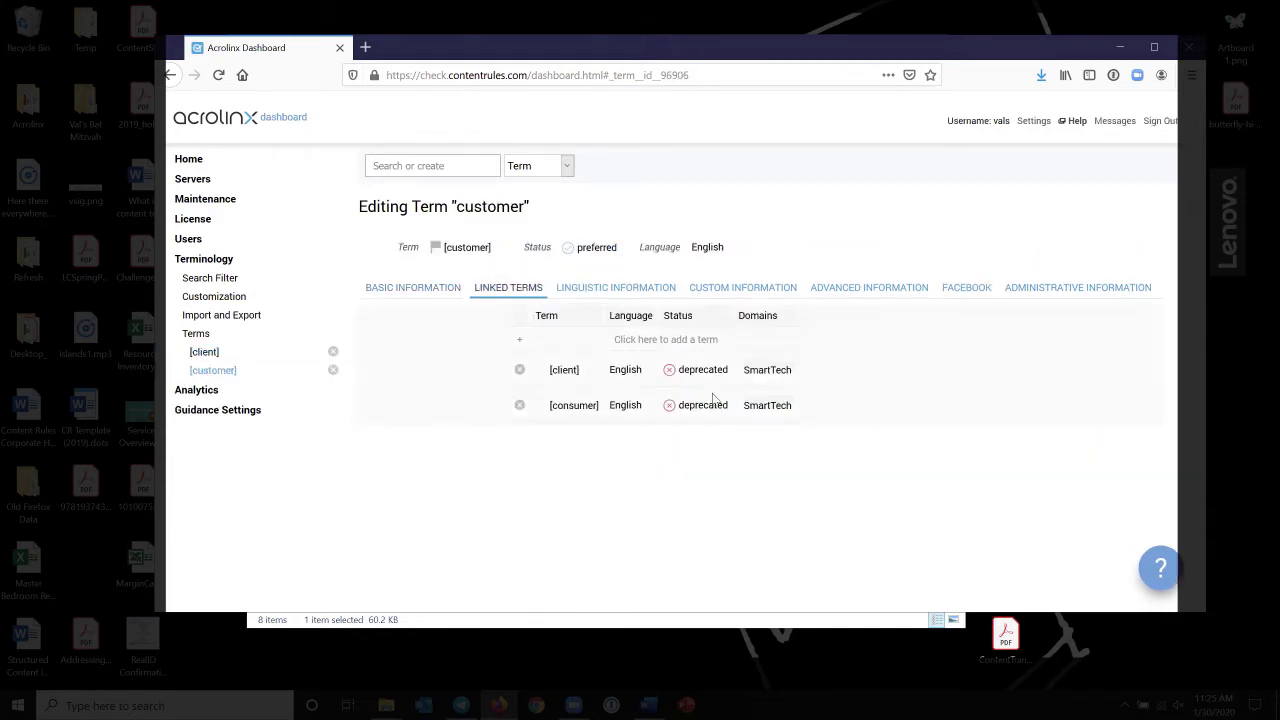
pyautogui.click(566, 289)
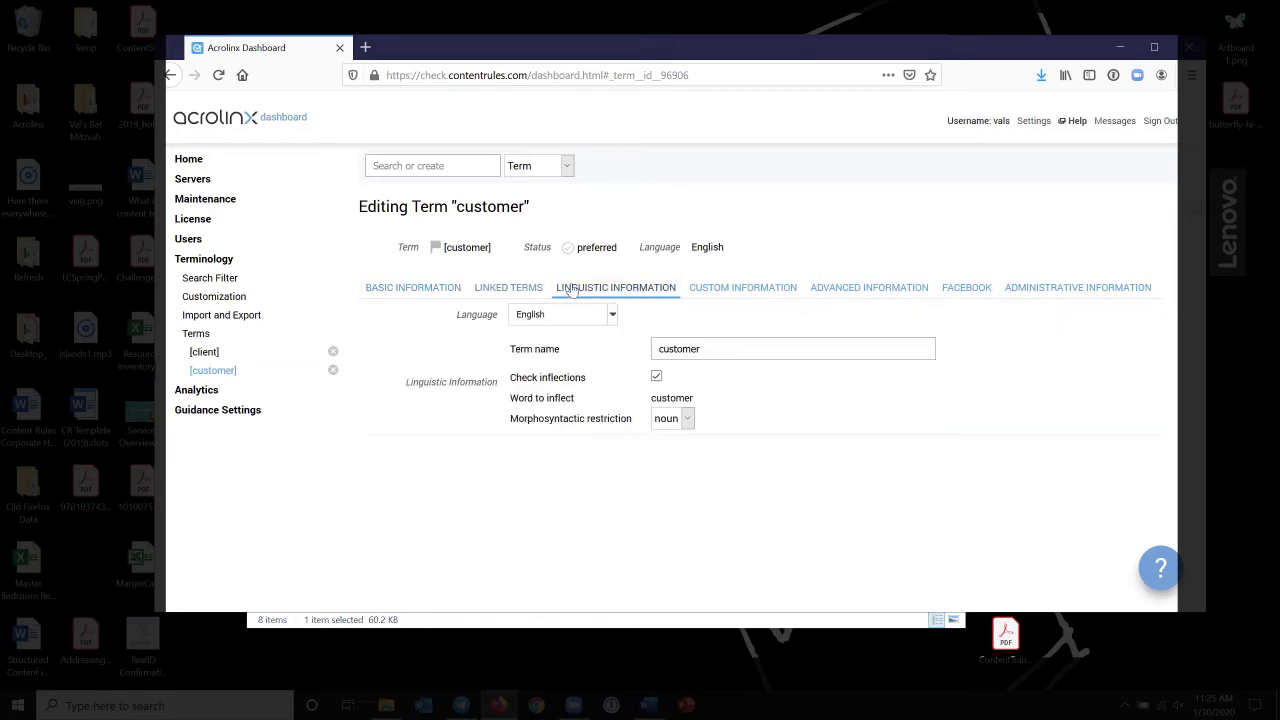
pyautogui.click(724, 289)
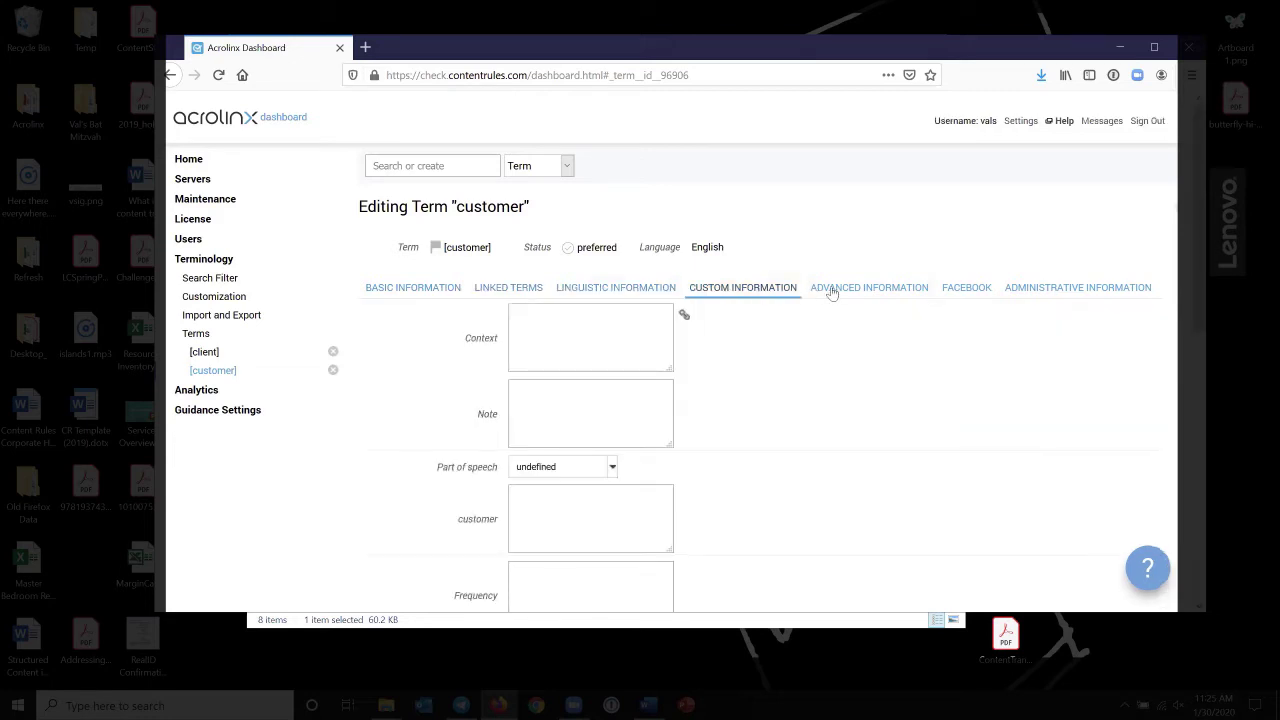
pyautogui.click(831, 290)
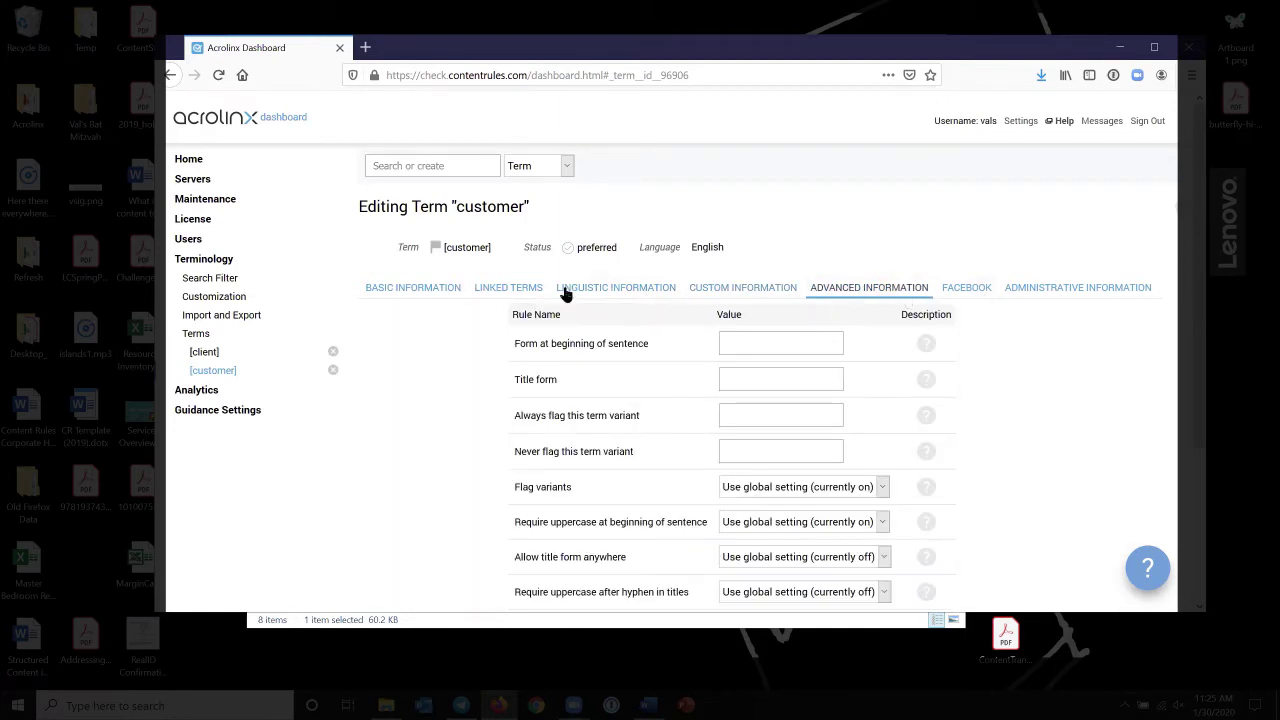
pyautogui.click(1034, 292)
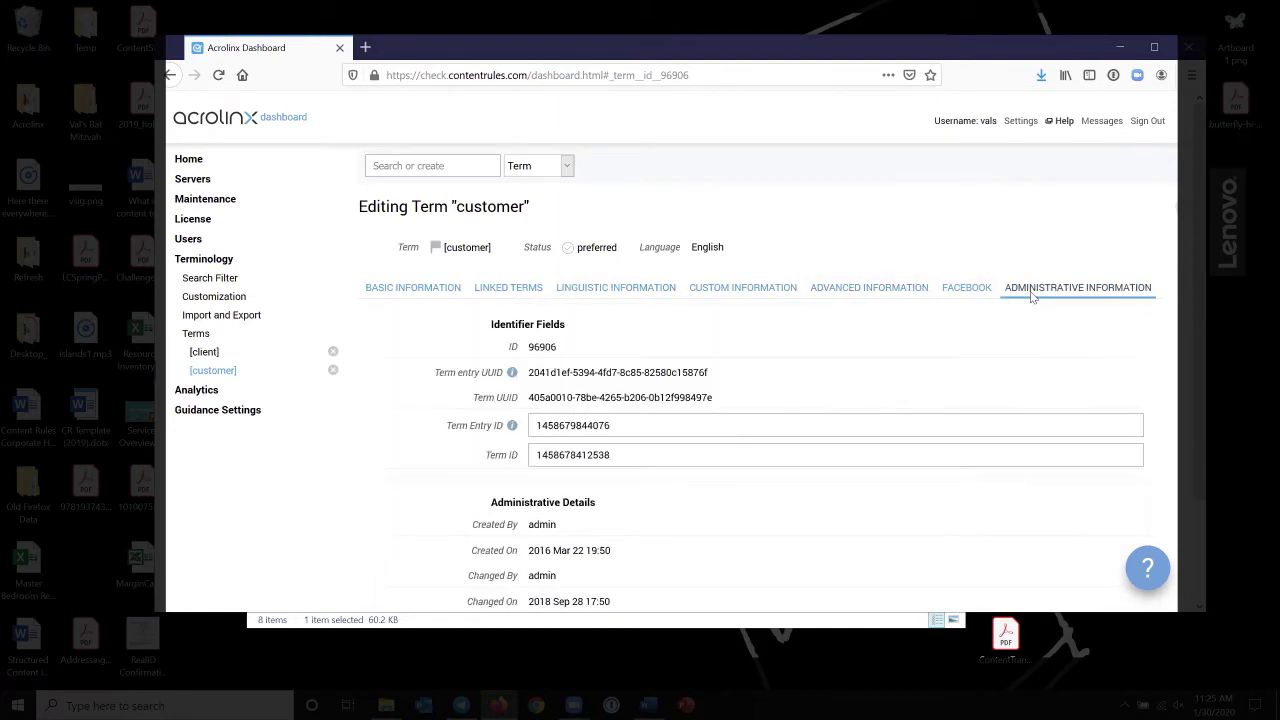
pyautogui.click(403, 296)
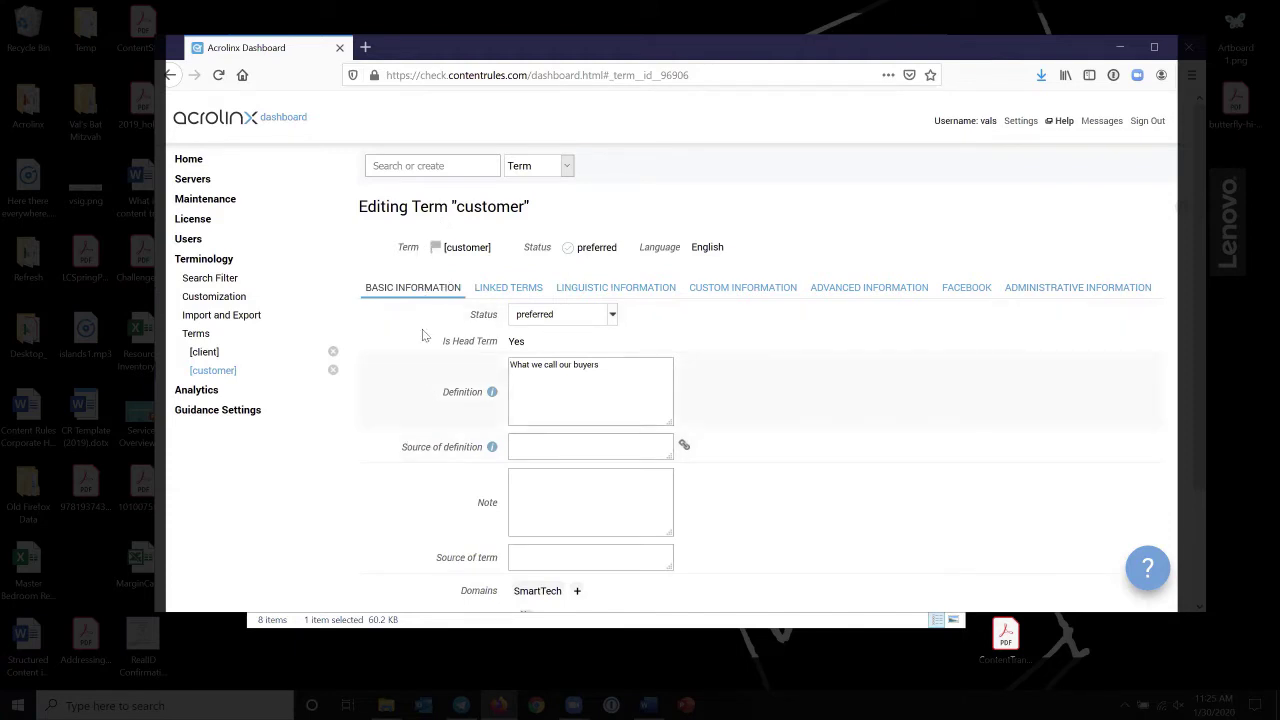
pyautogui.click(508, 289)
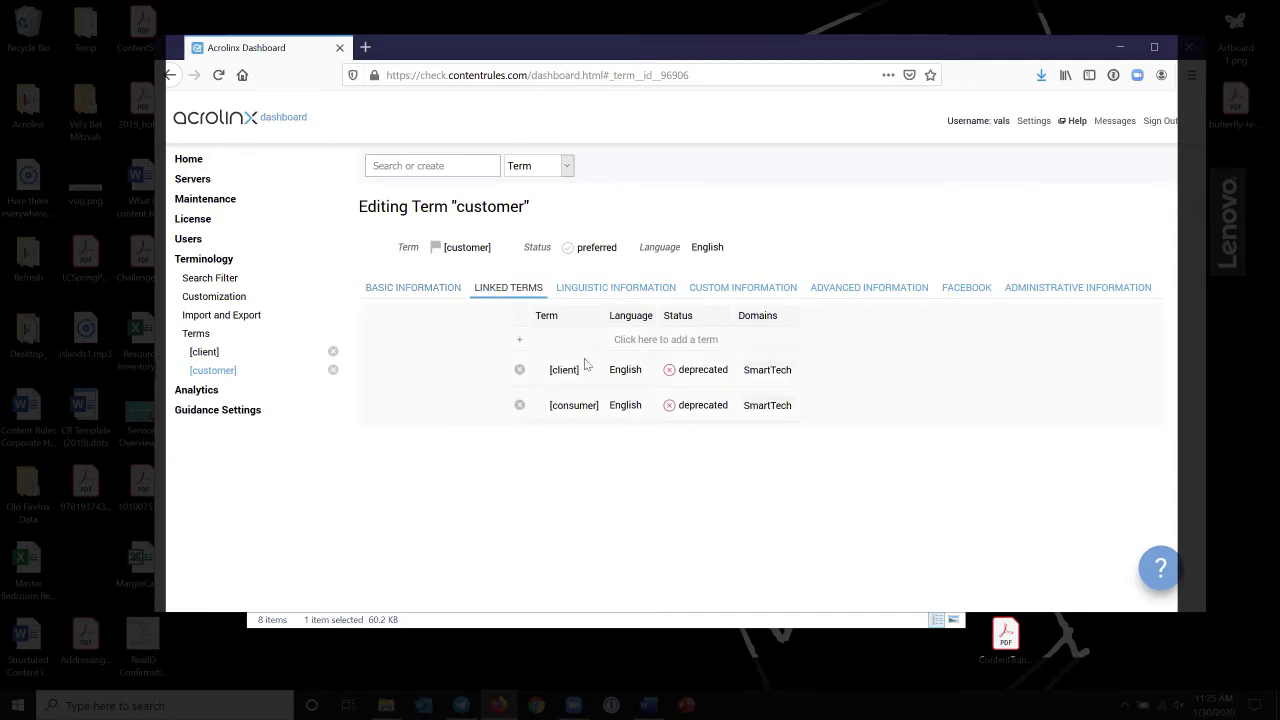
pyautogui.click(333, 369)
# Close the 'client' term and scroll down through the grouped SmartTech term list
pyautogui.click(333, 352)
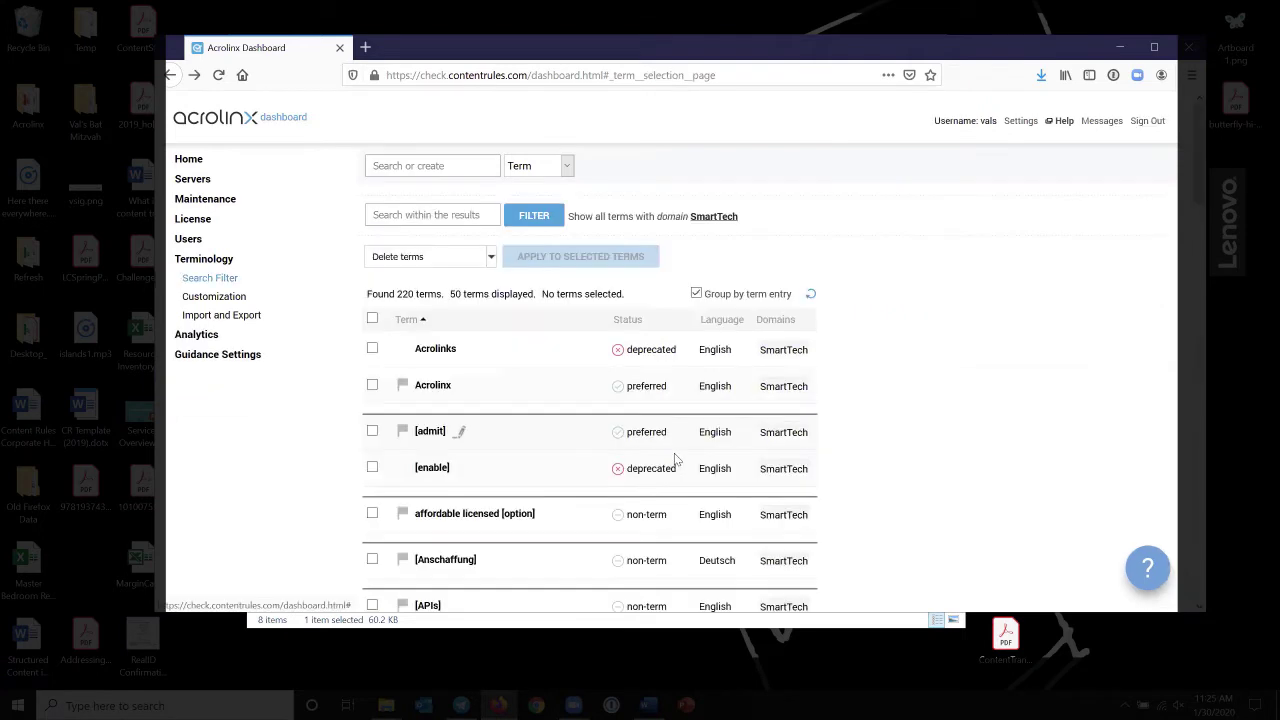
pyautogui.scroll(-3, 660, 420)
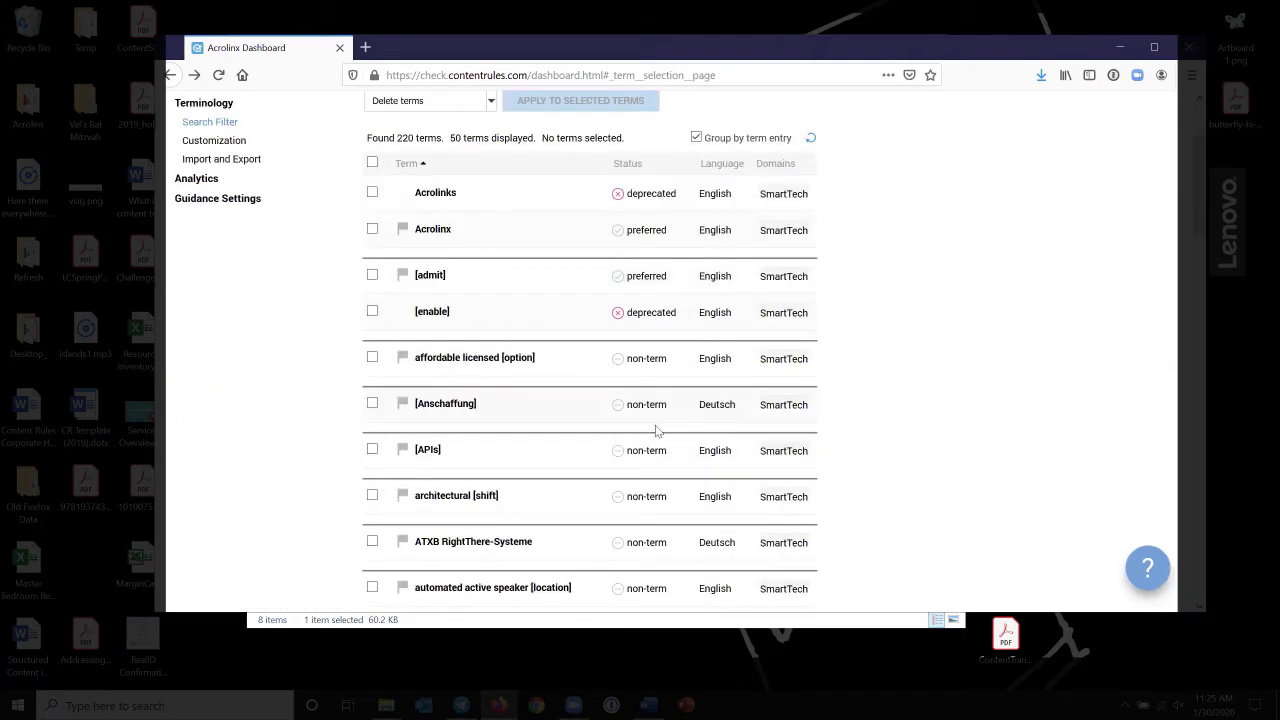
pyautogui.scroll(-2, 648, 421)
pyautogui.scroll(3, 610, 390)
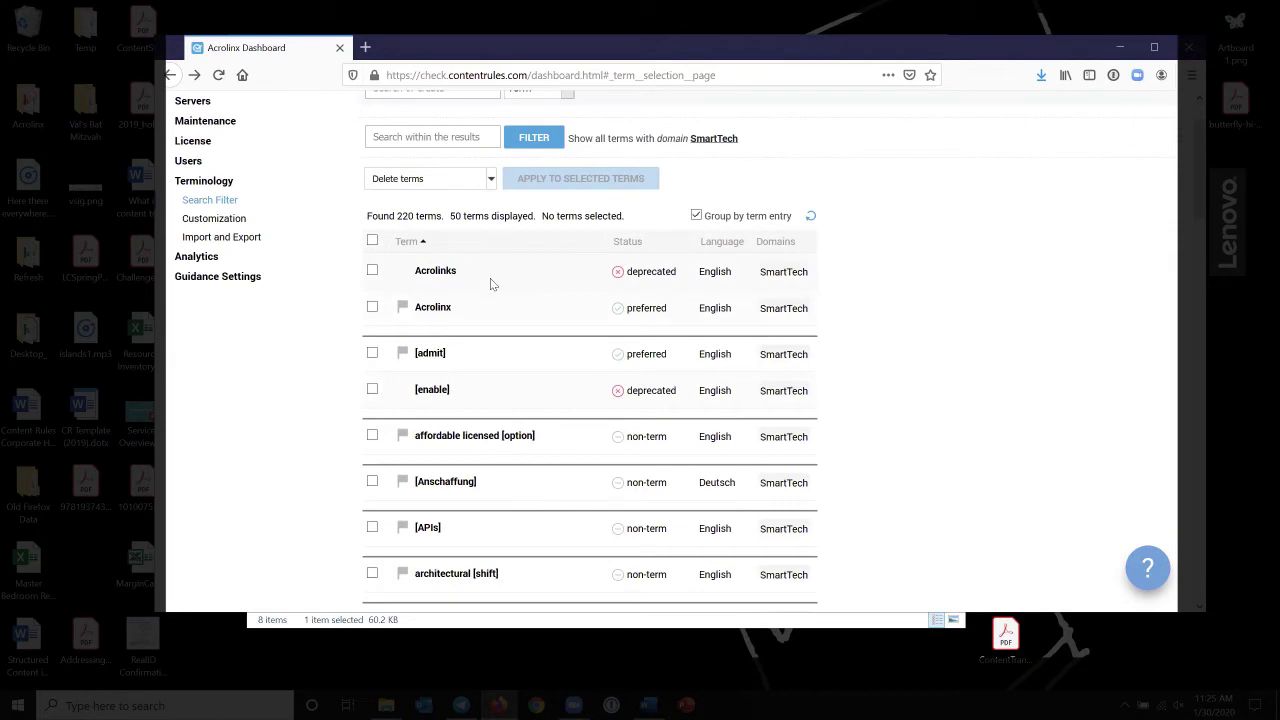
pyautogui.scroll(-1, 491, 298)
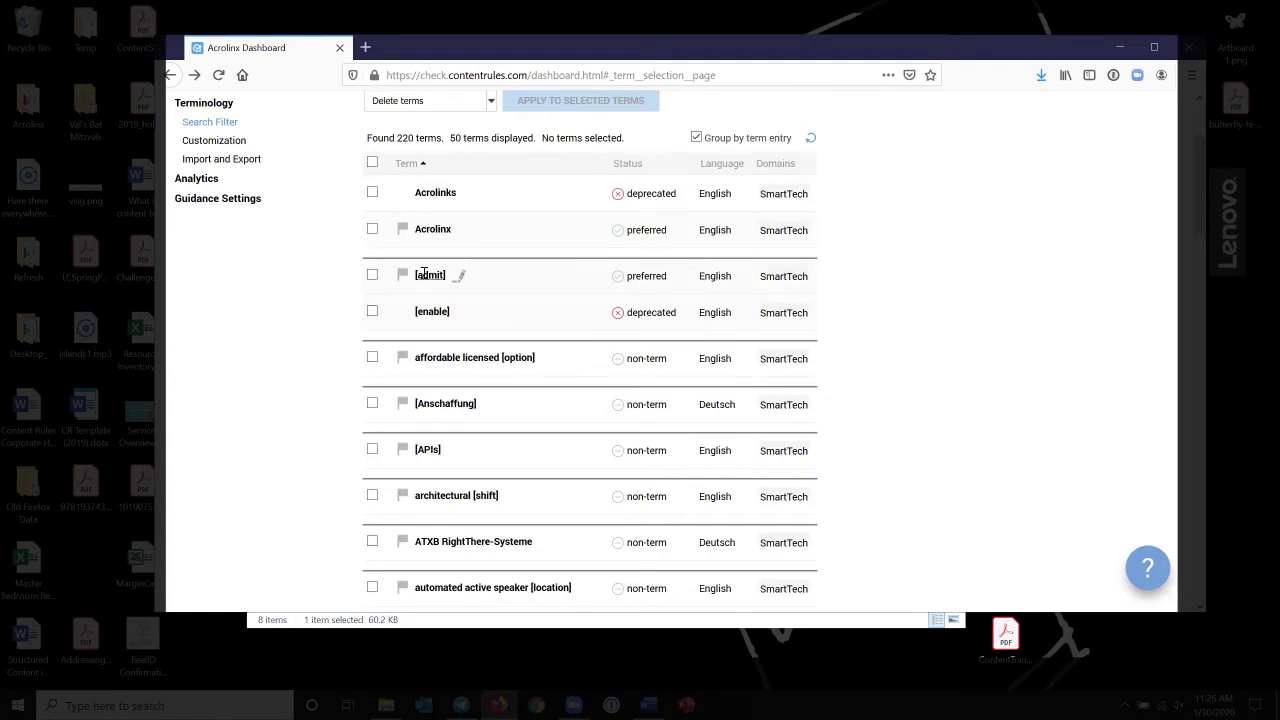
pyautogui.scroll(-6, 424, 272)
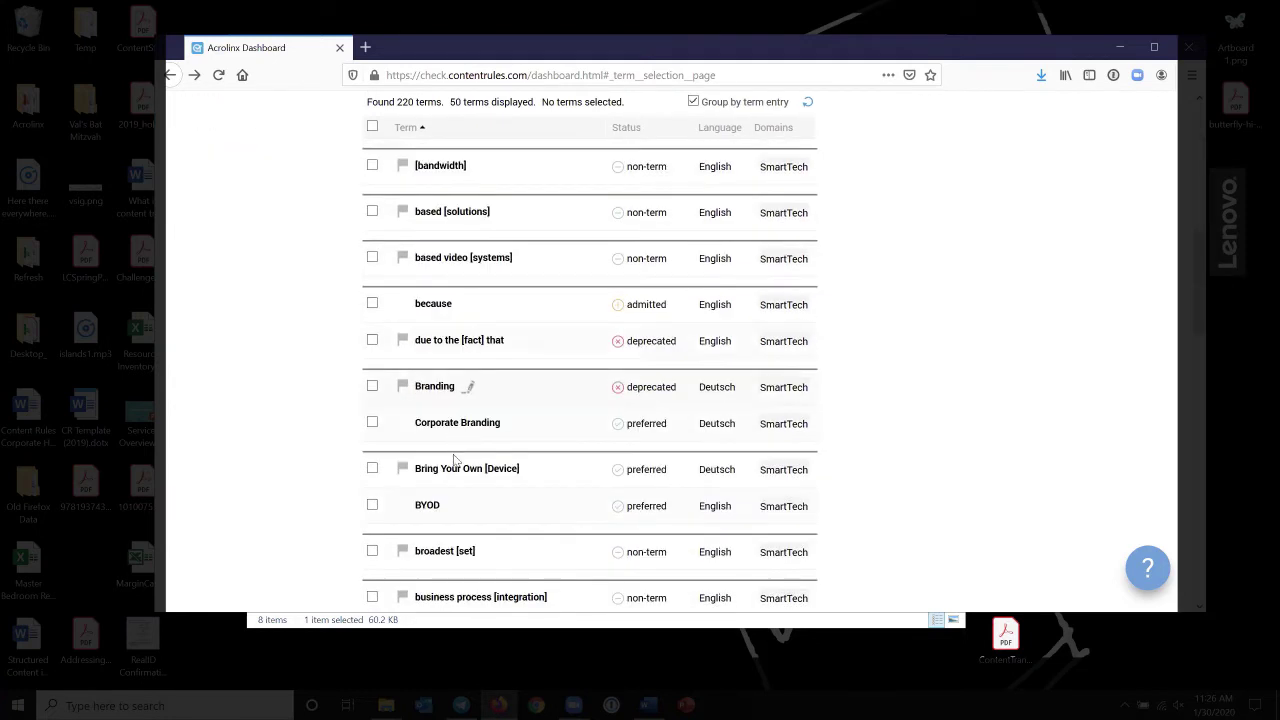
pyautogui.scroll(-6, 453, 459)
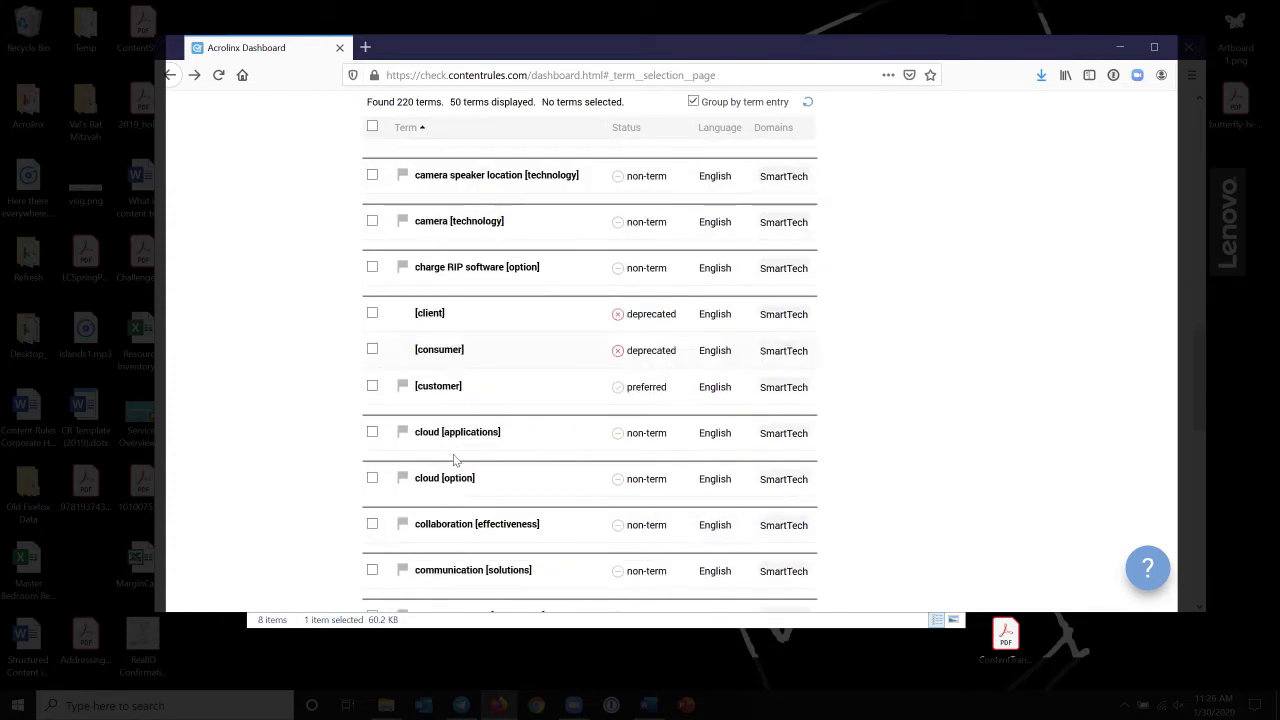
pyautogui.scroll(-3, 453, 459)
pyautogui.scroll(-2, 469, 491)
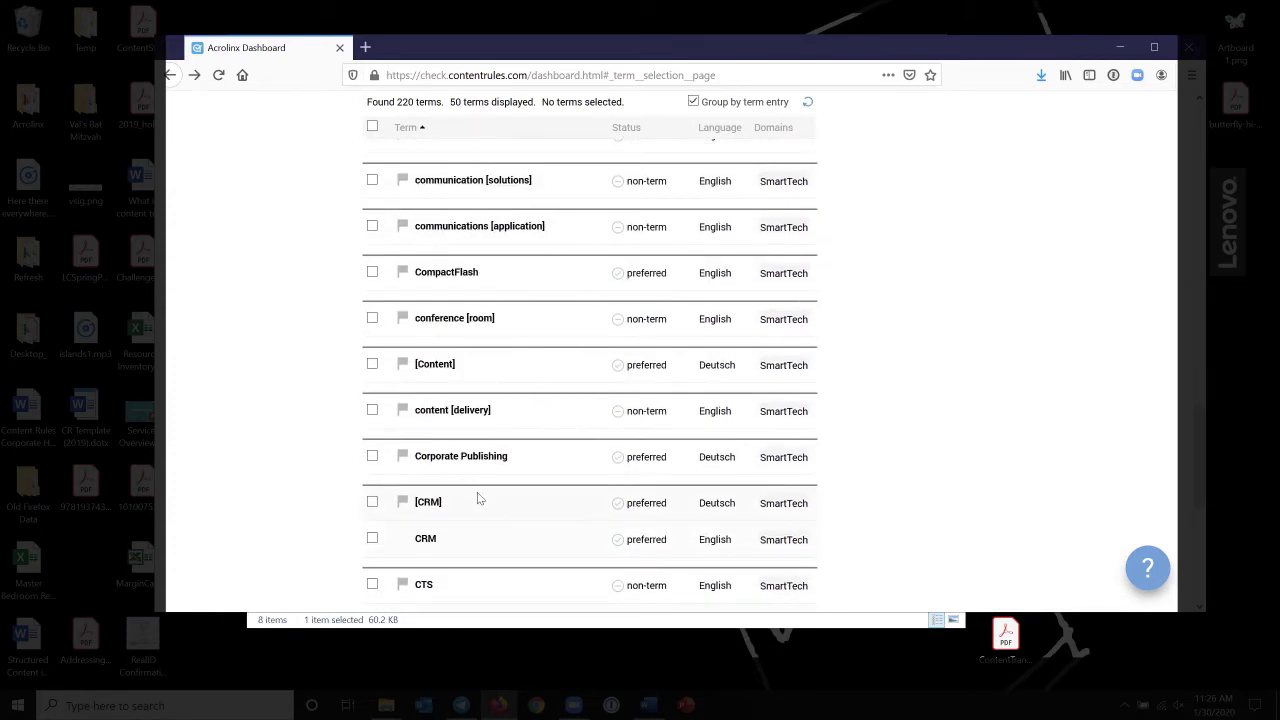
pyautogui.scroll(-1, 494, 507)
pyautogui.scroll(-1, 494, 507)
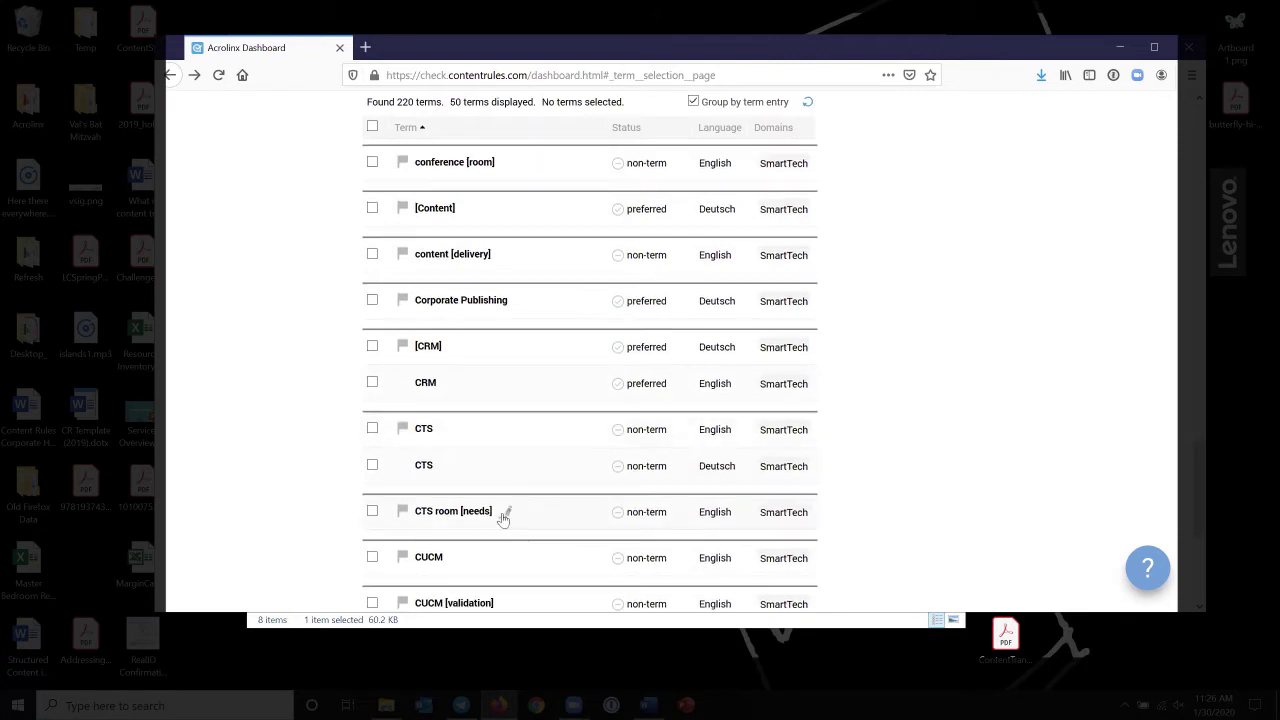
pyautogui.scroll(-1, 500, 516)
pyautogui.scroll(-1, 502, 513)
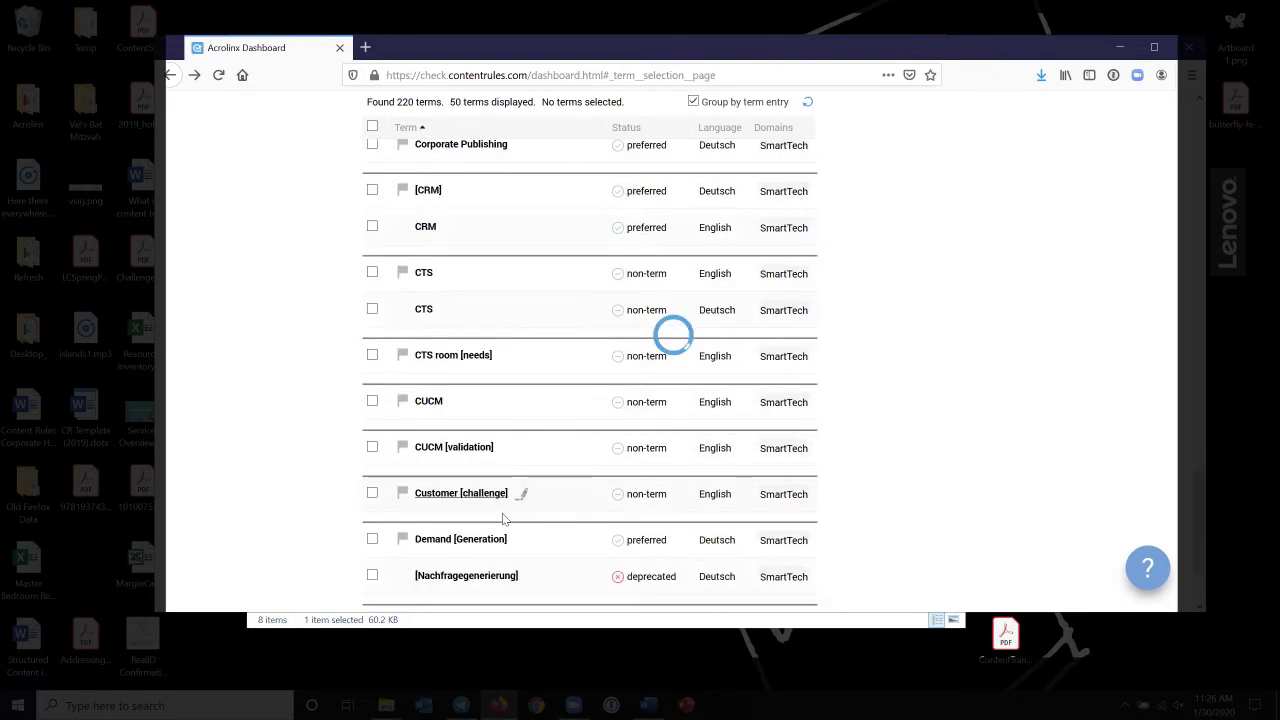
pyautogui.scroll(-2, 502, 513)
pyautogui.scroll(-1, 502, 513)
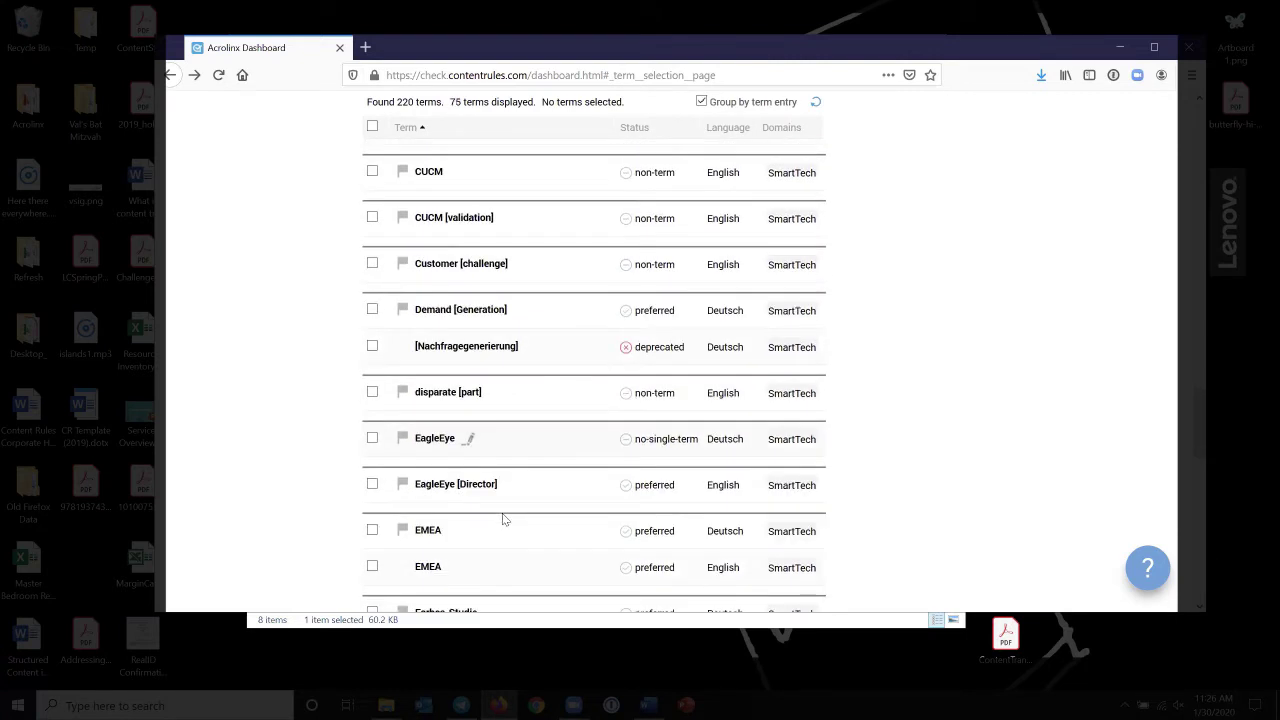
pyautogui.scroll(-2, 504, 519)
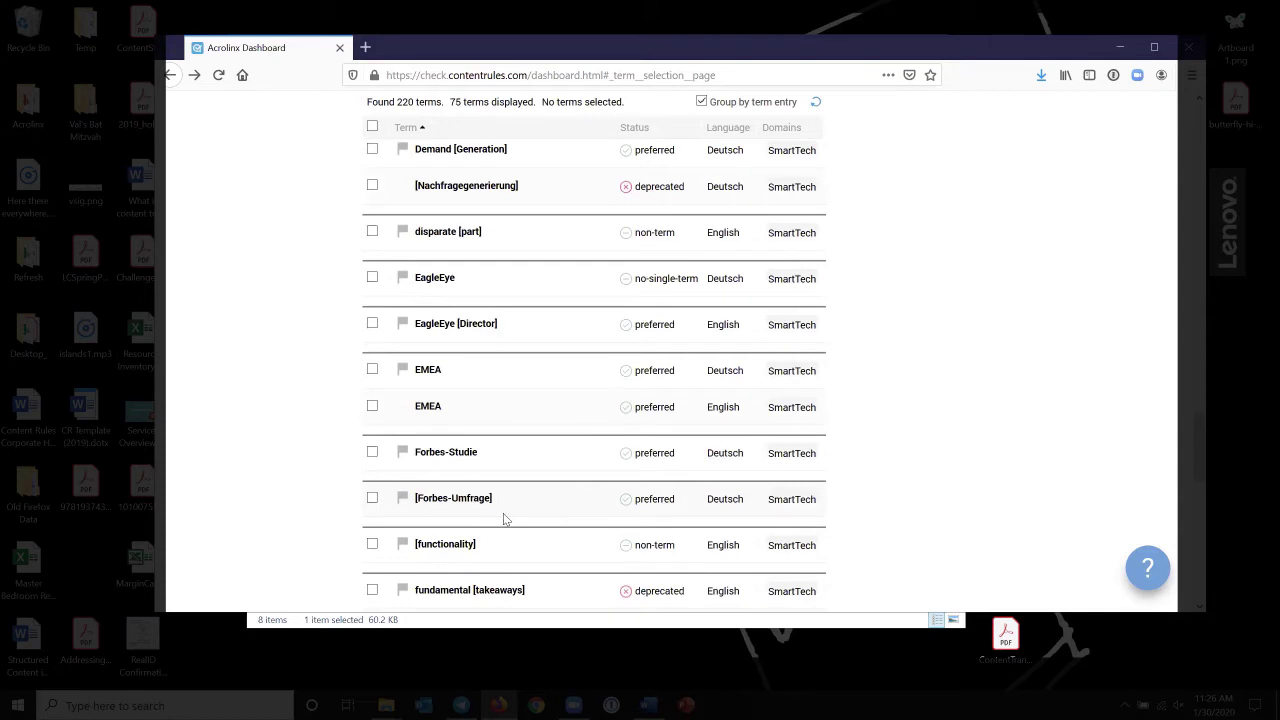
pyautogui.scroll(5, 503, 515)
pyautogui.scroll(12, 503, 517)
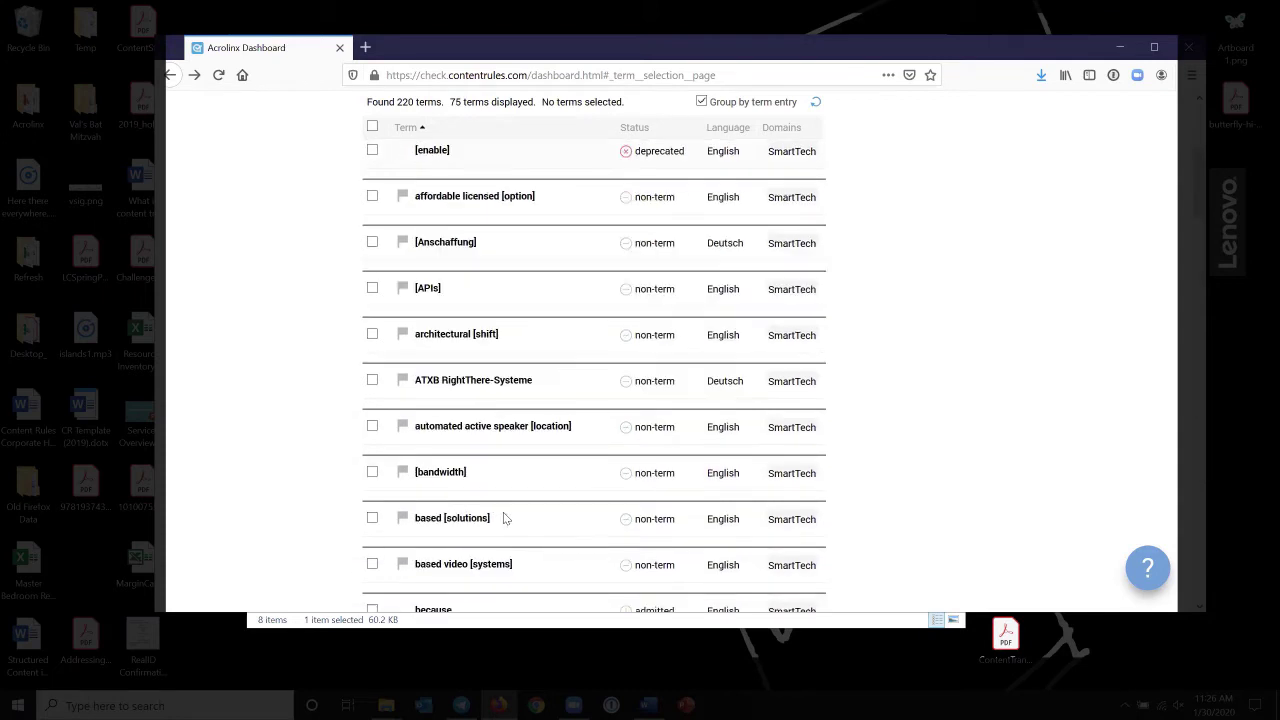
pyautogui.scroll(3, 504, 518)
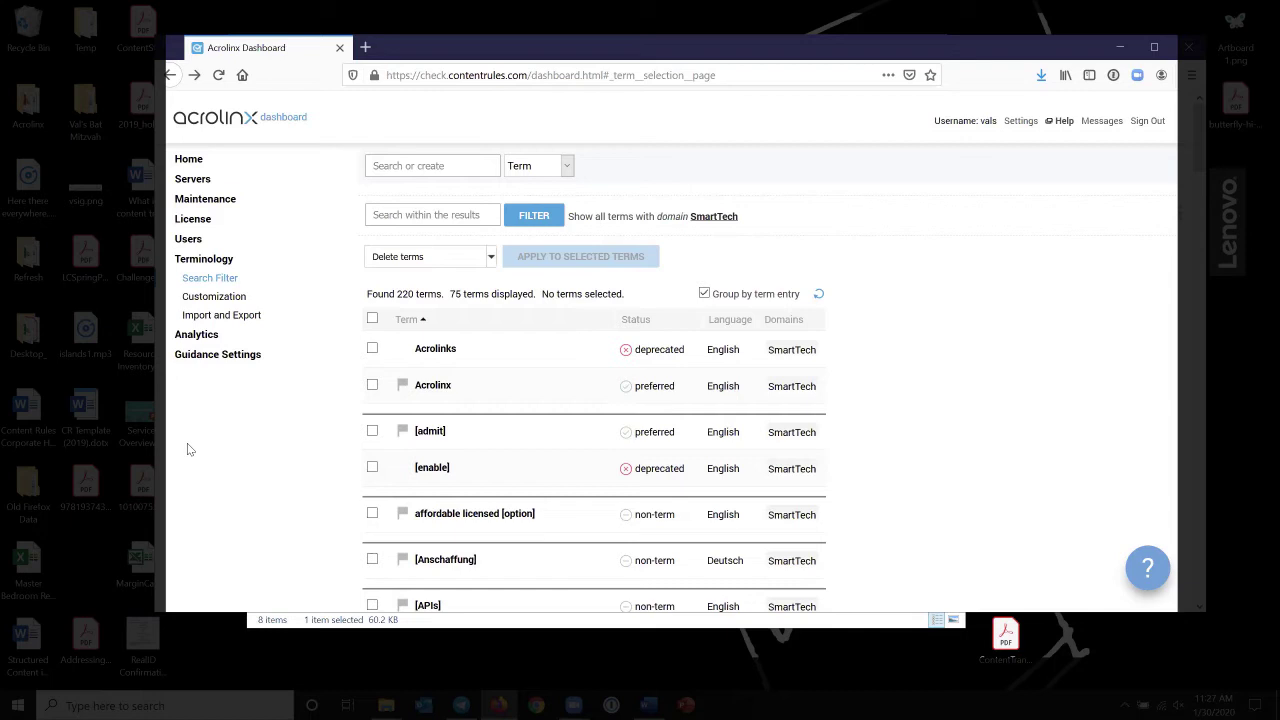
# Scroll further until 75 of the 220 SmartTech terms are displayed, then back up
pyautogui.scroll(-3, 215, 454)
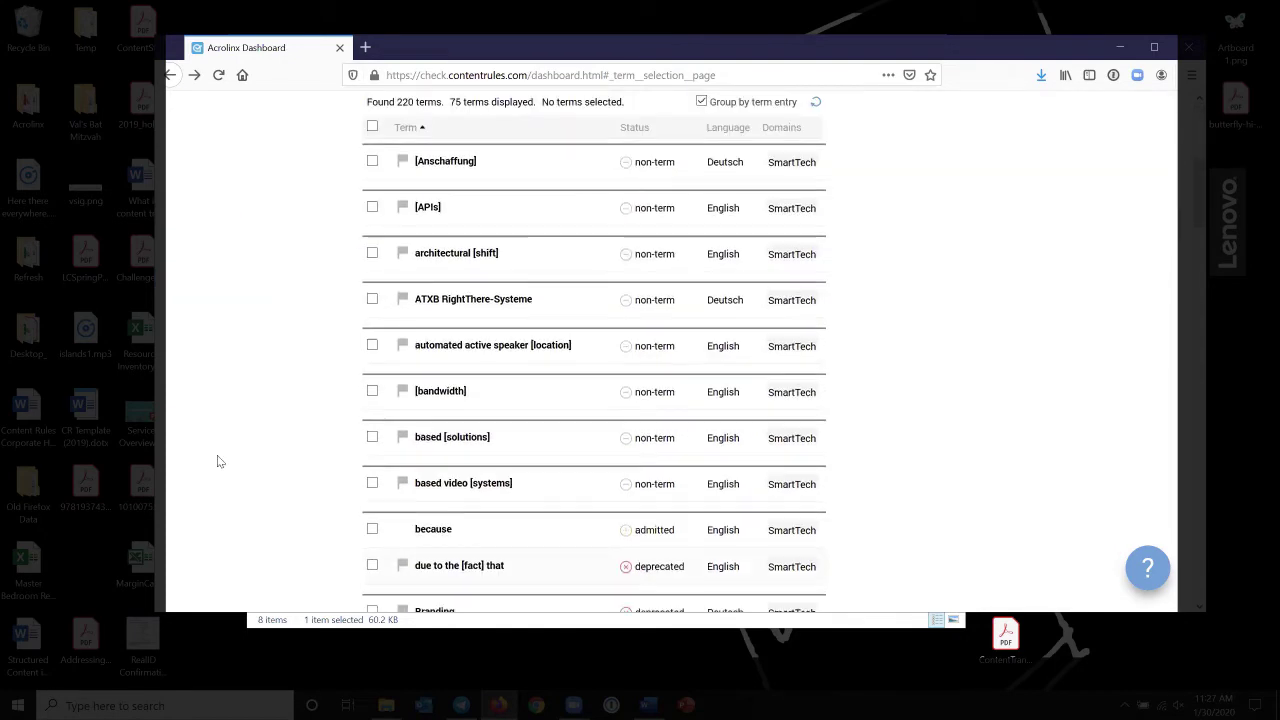
pyautogui.scroll(-3, 219, 457)
pyautogui.scroll(-2, 220, 457)
pyautogui.scroll(-1, 221, 458)
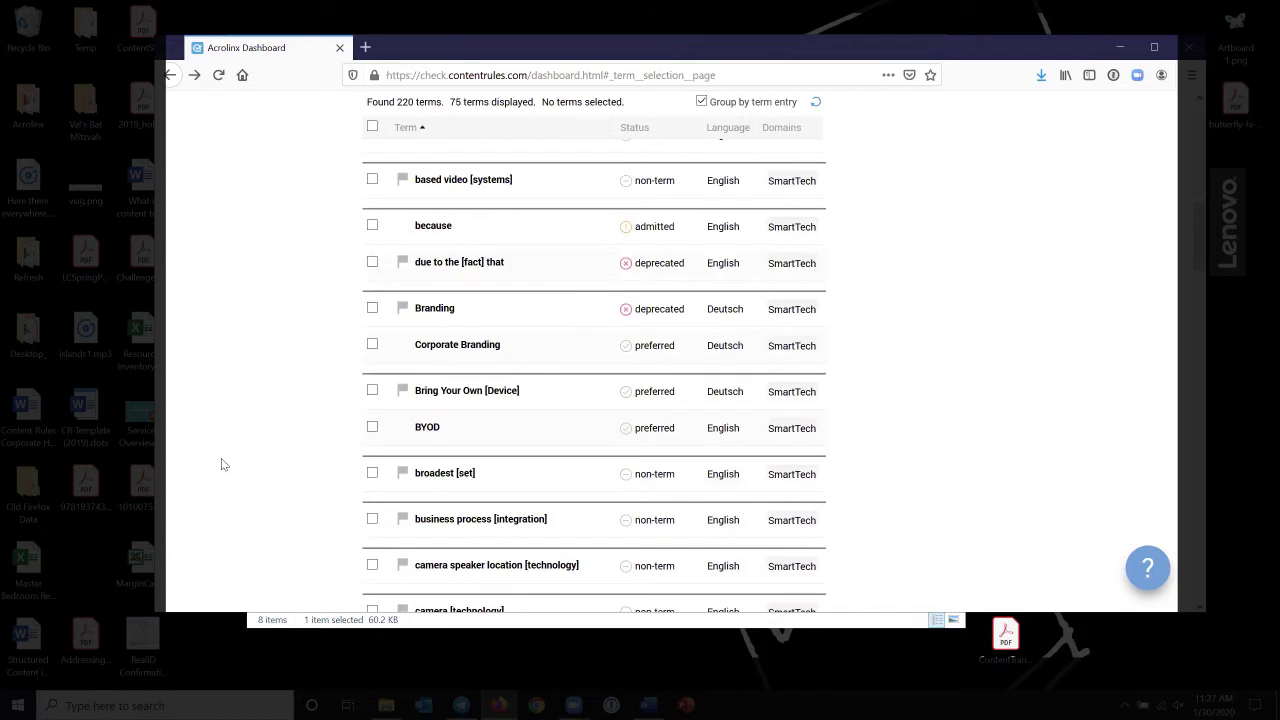
pyautogui.scroll(-3, 221, 463)
pyautogui.scroll(-1, 225, 463)
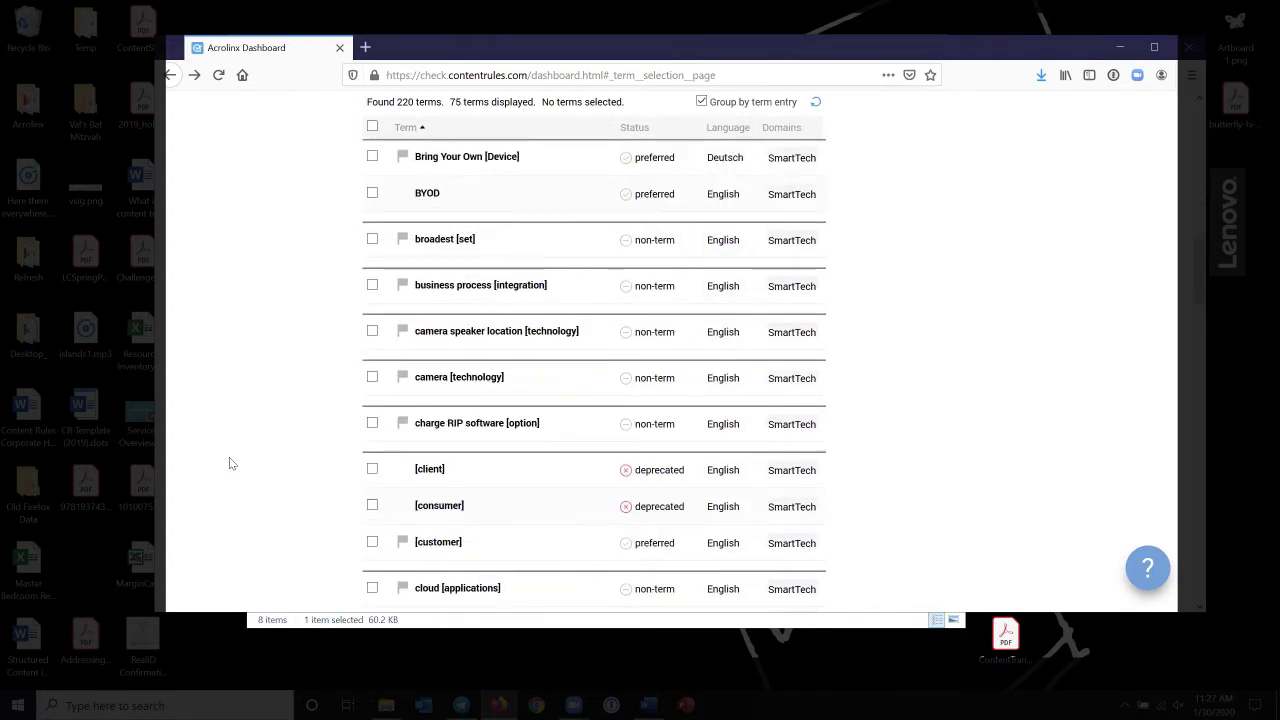
pyautogui.scroll(-2, 229, 457)
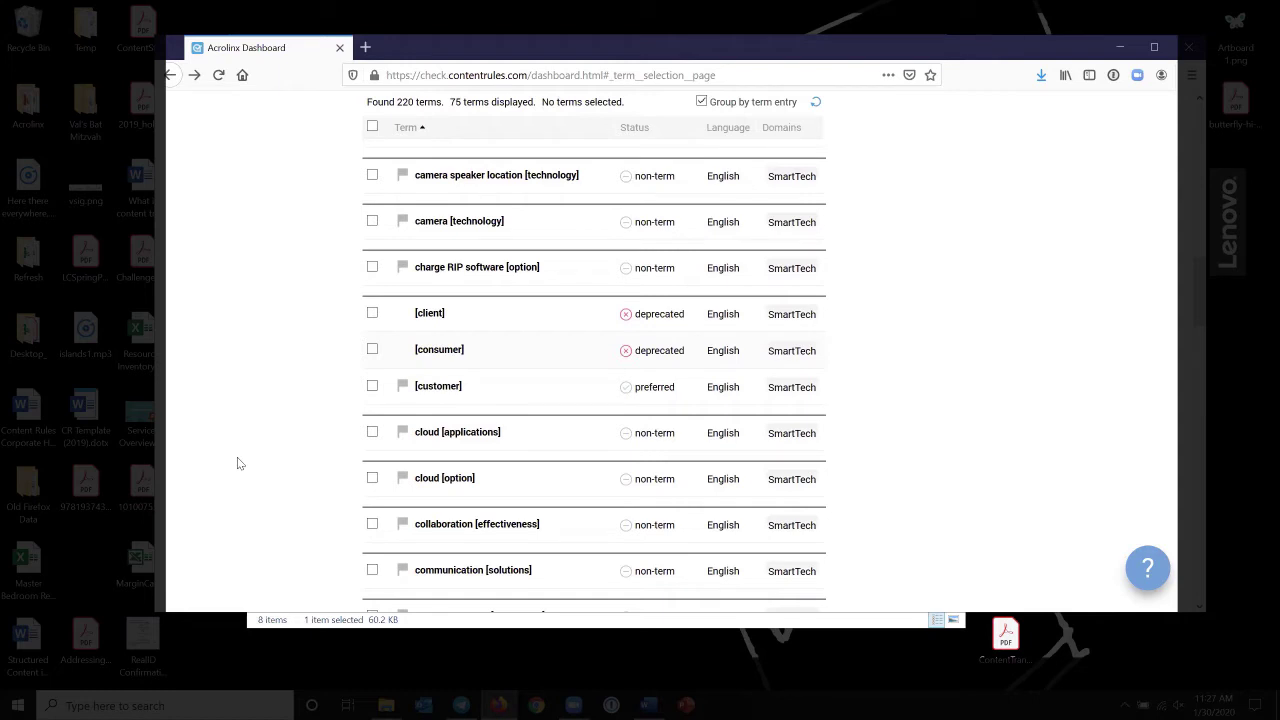
pyautogui.scroll(10, 237, 463)
pyautogui.scroll(10, 237, 463)
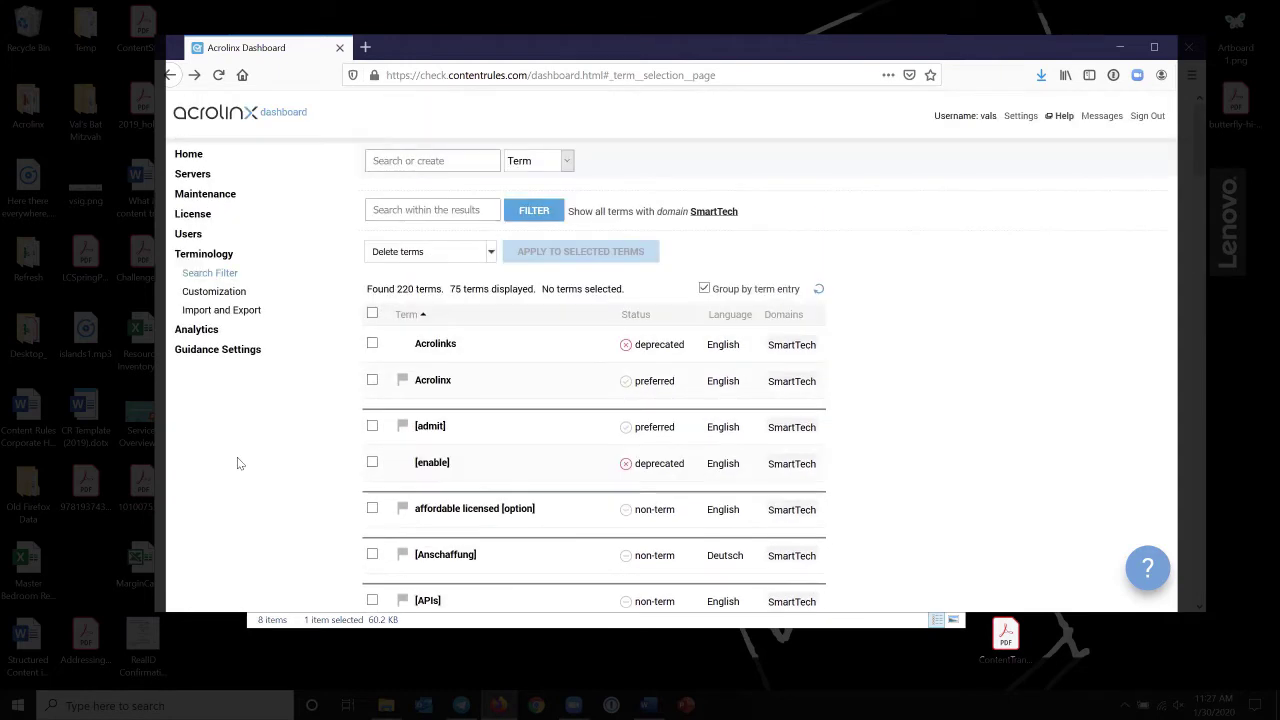
pyautogui.scroll(1, 237, 463)
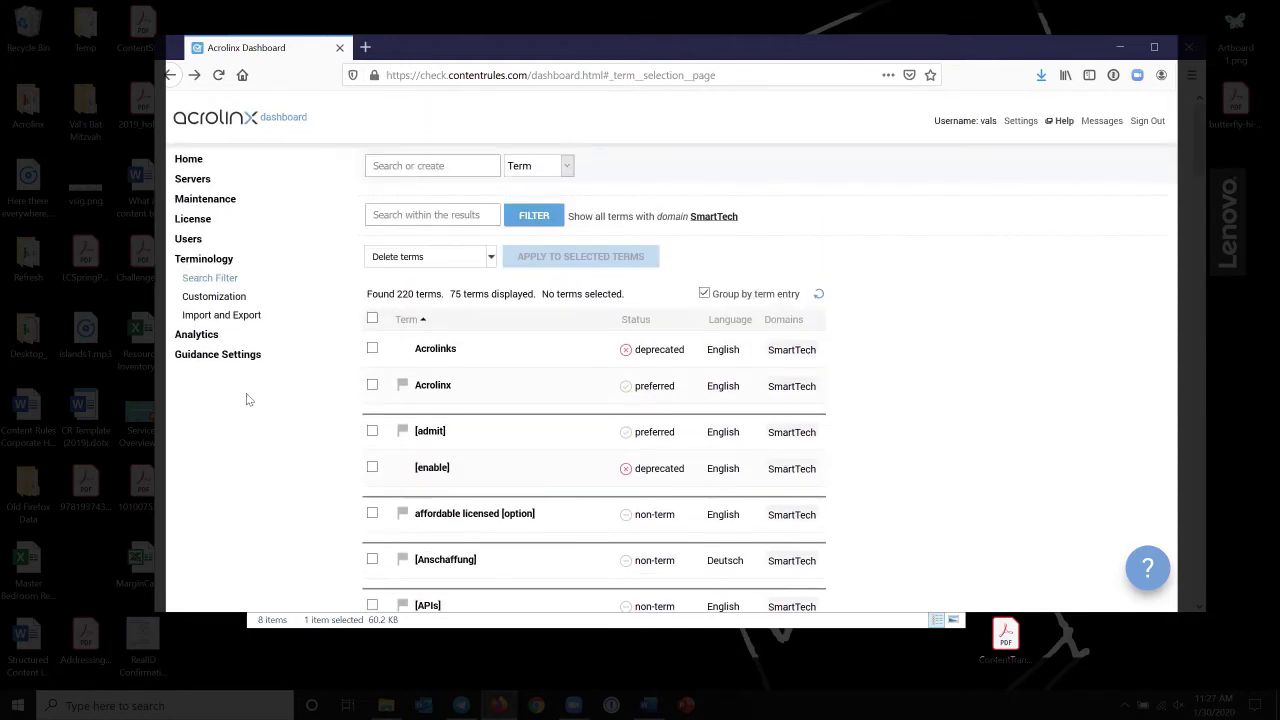
# Browse the Analytics dashboards, then show the Tone of Voice settings with the Standard audience type
pyautogui.click(195, 334)
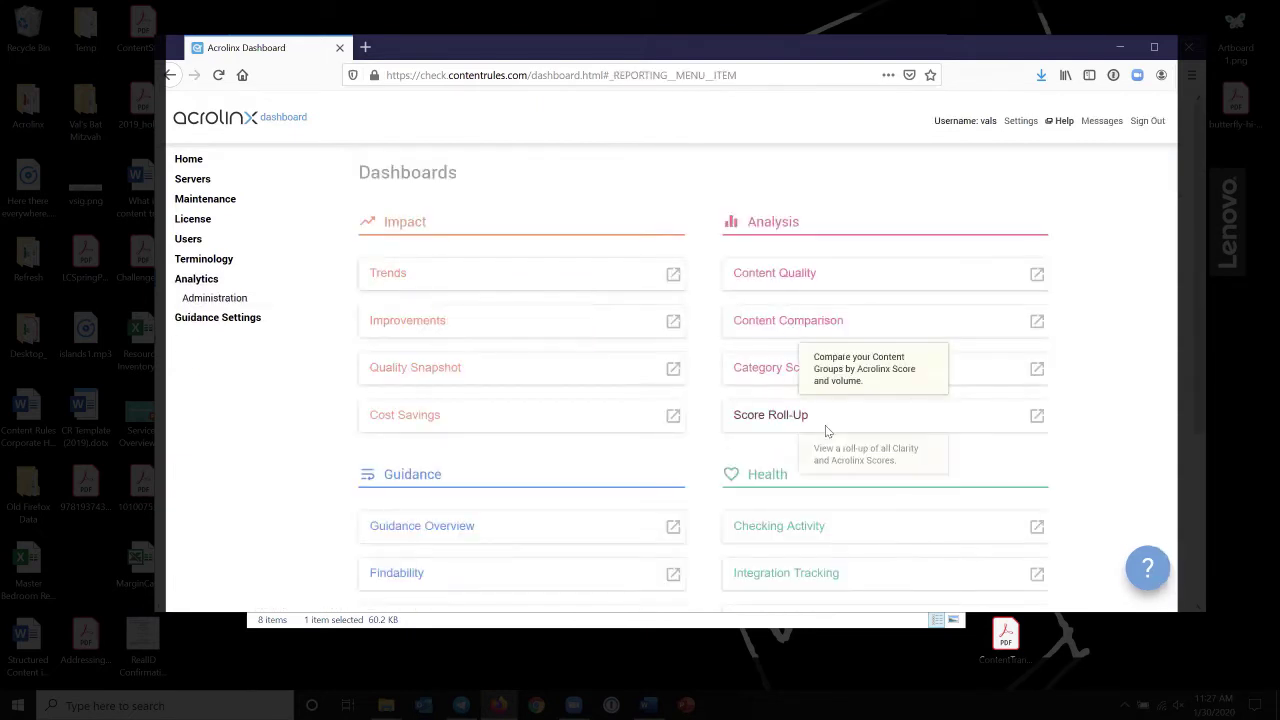
pyautogui.scroll(-3, 301, 457)
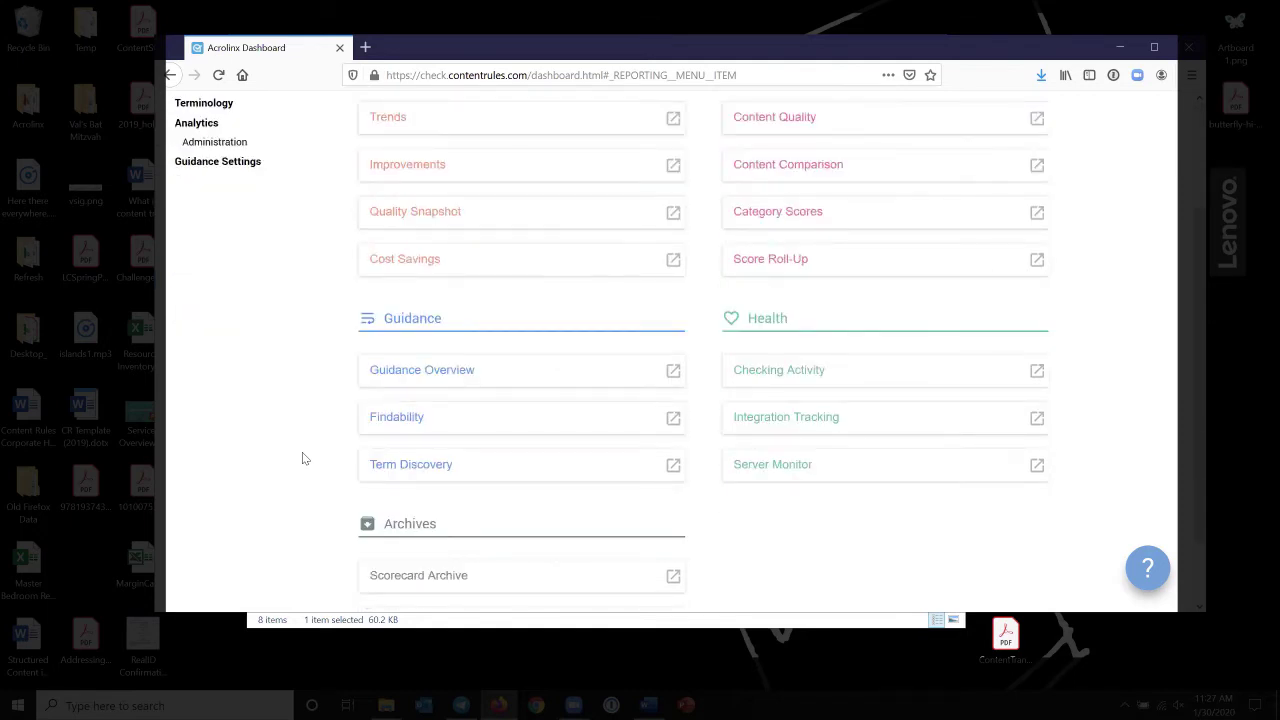
pyautogui.scroll(2, 302, 458)
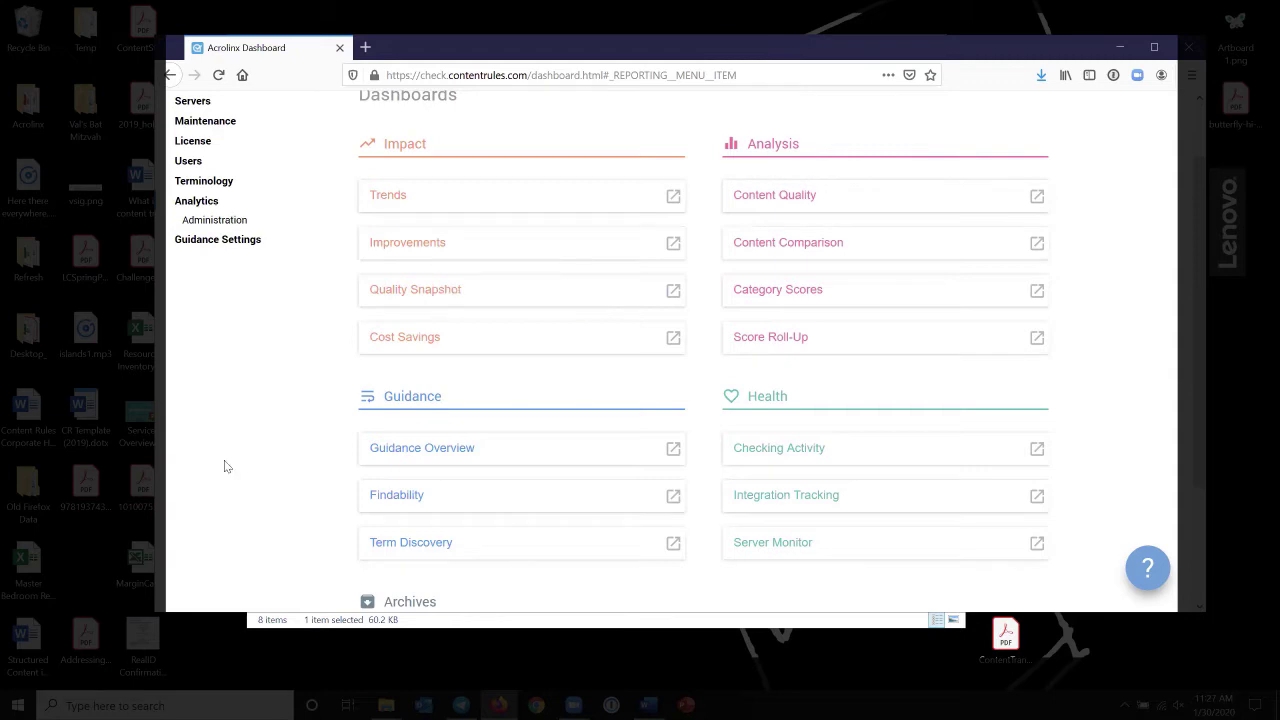
pyautogui.click(217, 242)
pyautogui.click(213, 374)
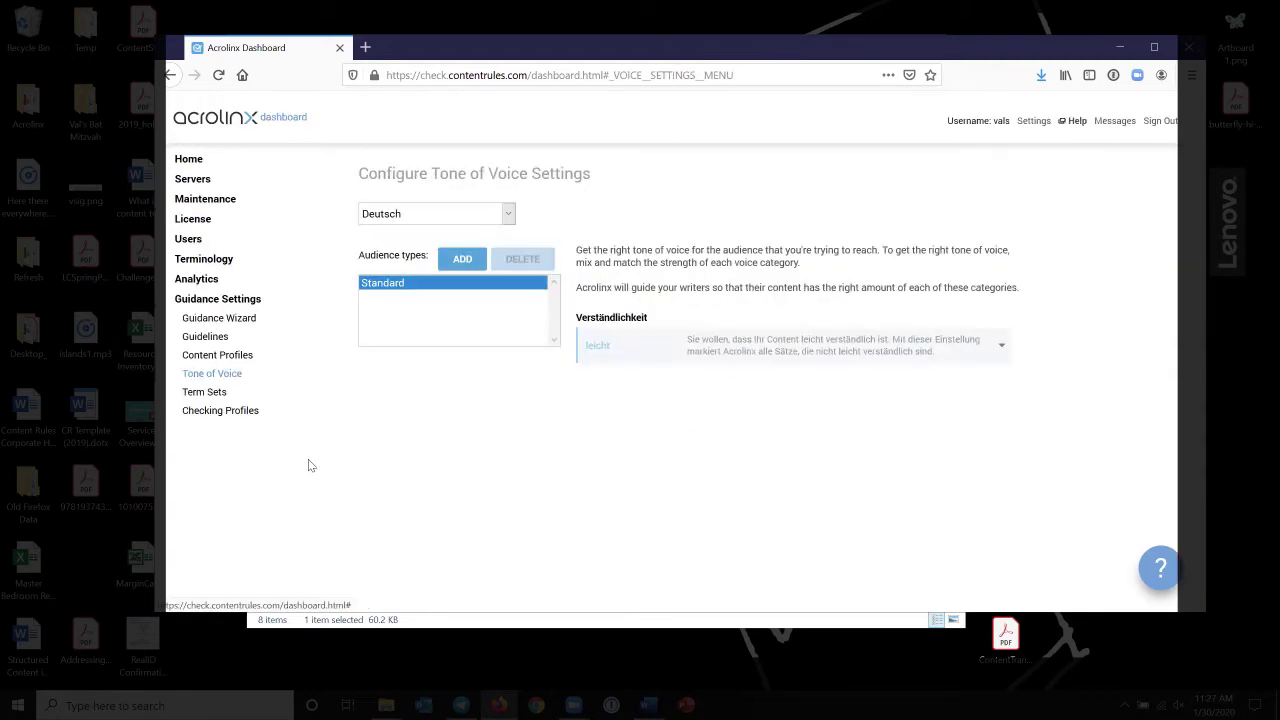
# Return the Dashboard to its welcome page and switch to the Acrolinx folder in File Explorer
pyautogui.click(209, 300)
pyautogui.click(180, 162)
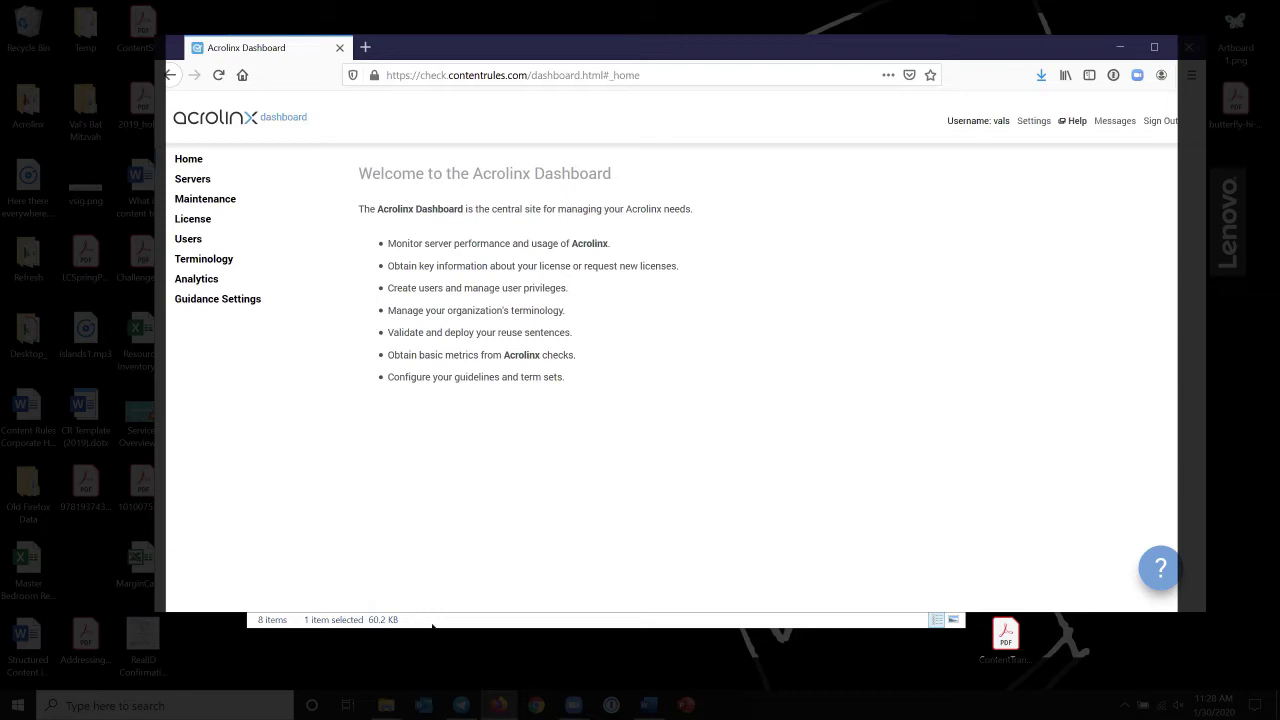
pyautogui.hotkey('alt', 'Tab')
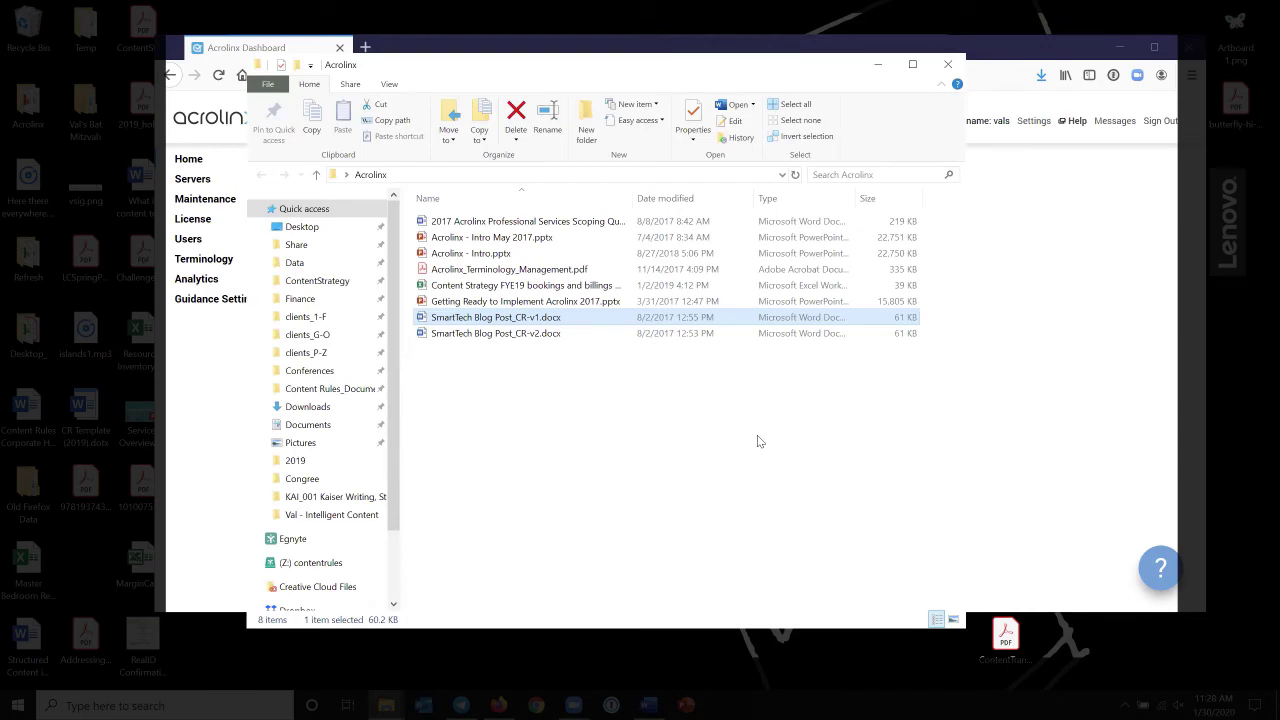
pyautogui.hotkey('alt', 'Tab')
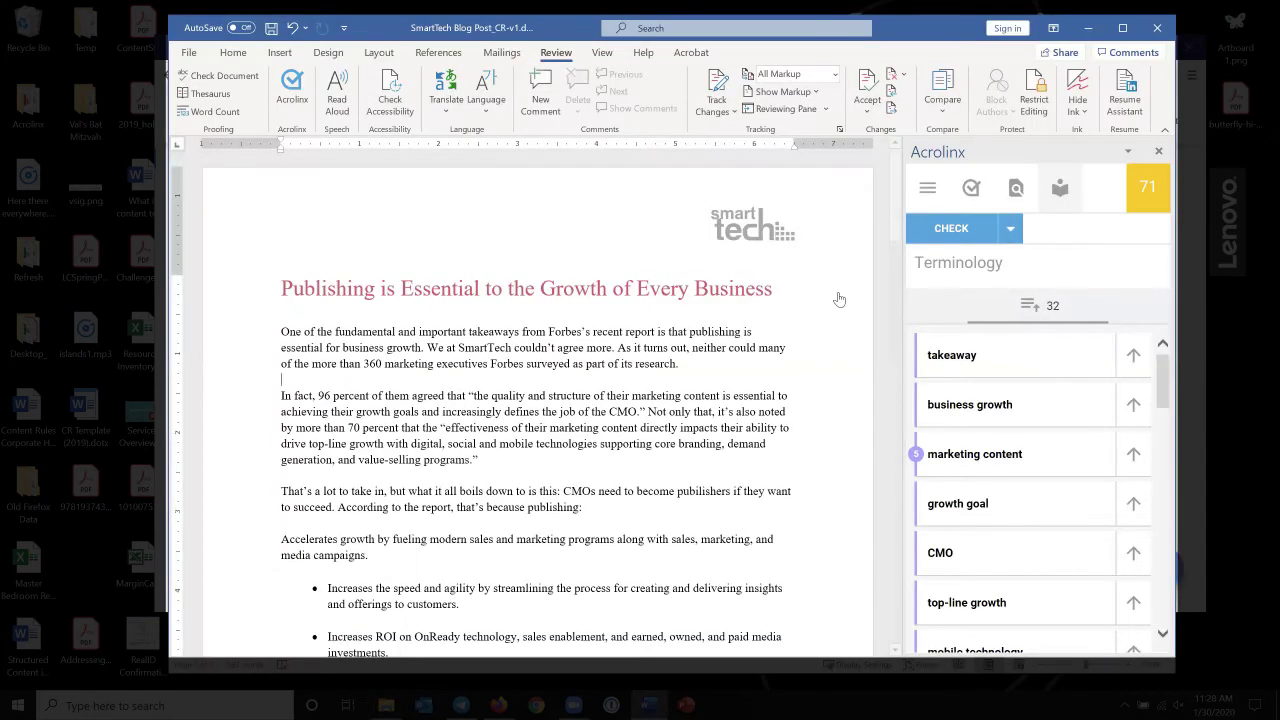